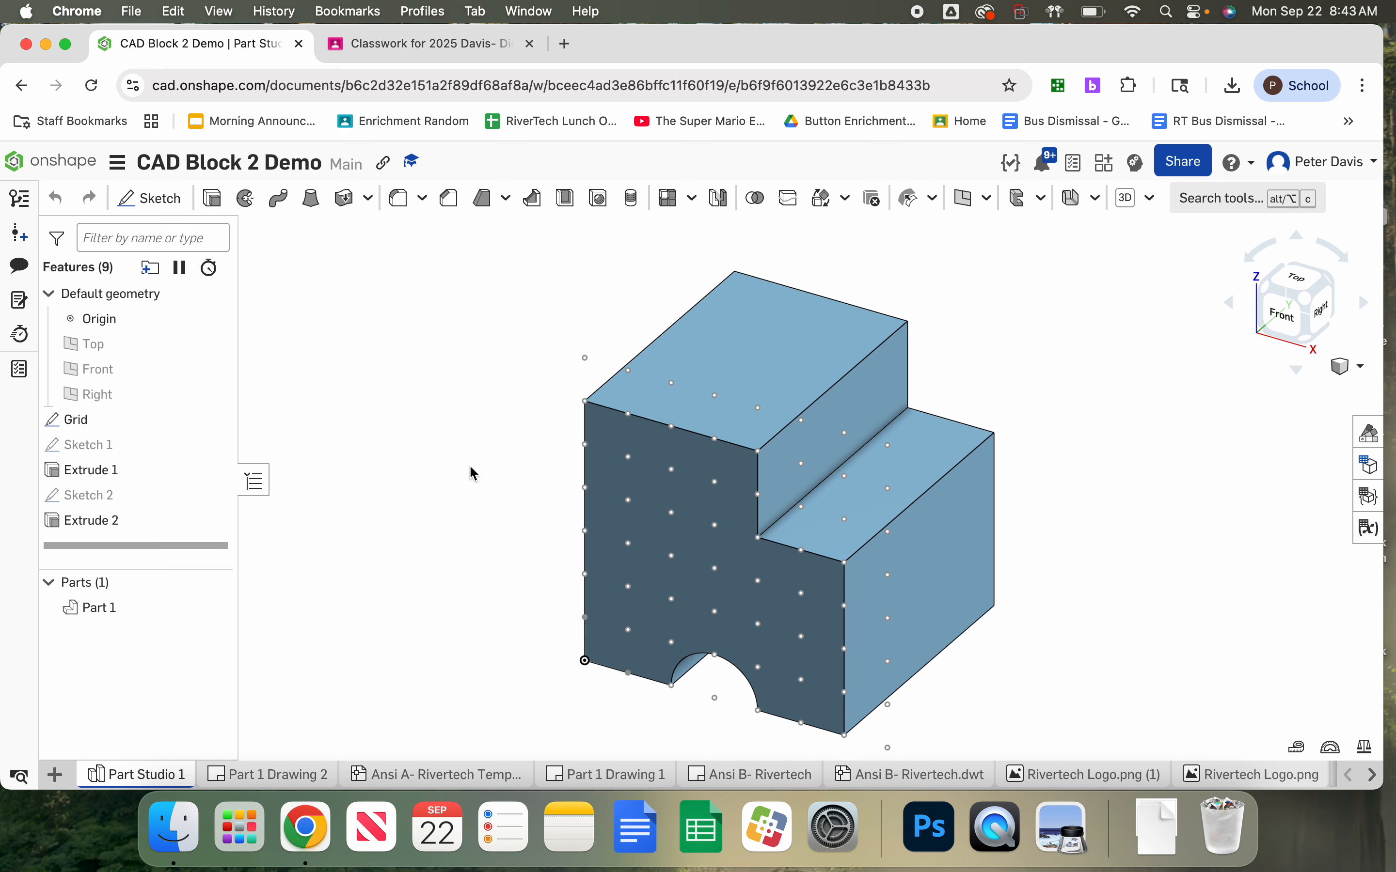
Create a new document named CAD Block 2 in the Aces High Robotics location
left_click(87, 161)
left_click(89, 208)
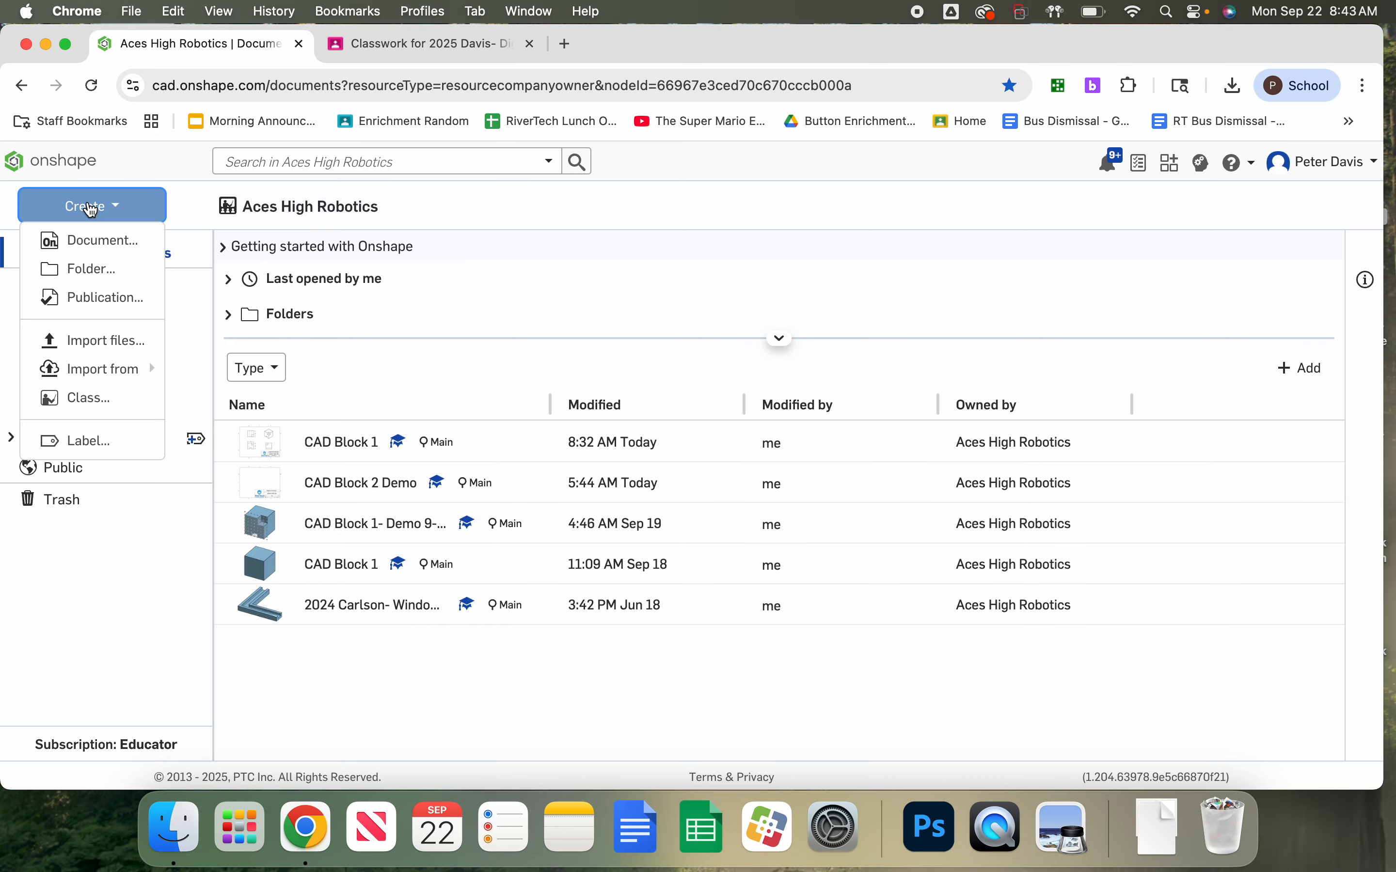
left_click(100, 246)
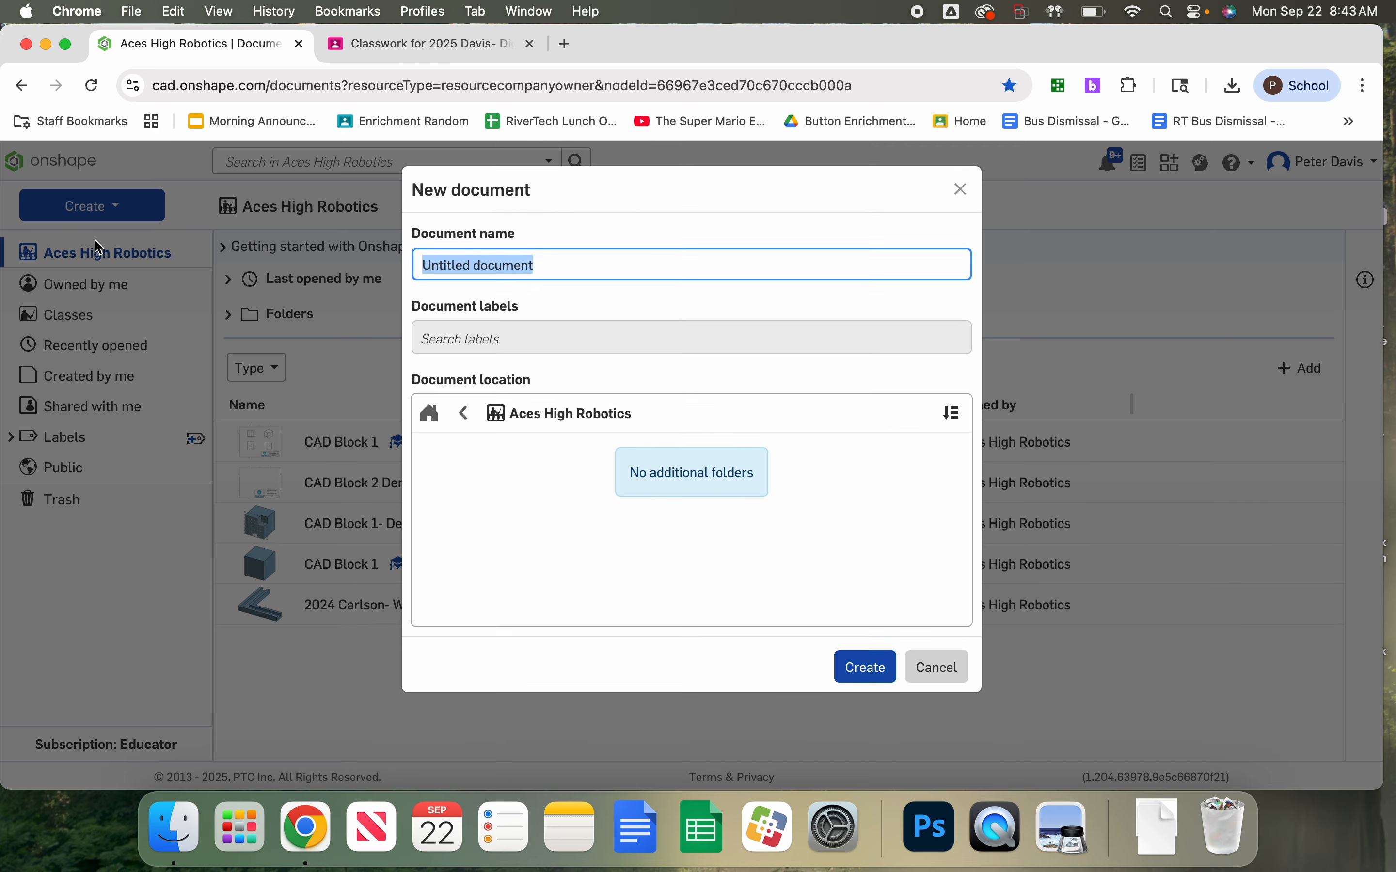
type("CAD Block 2")
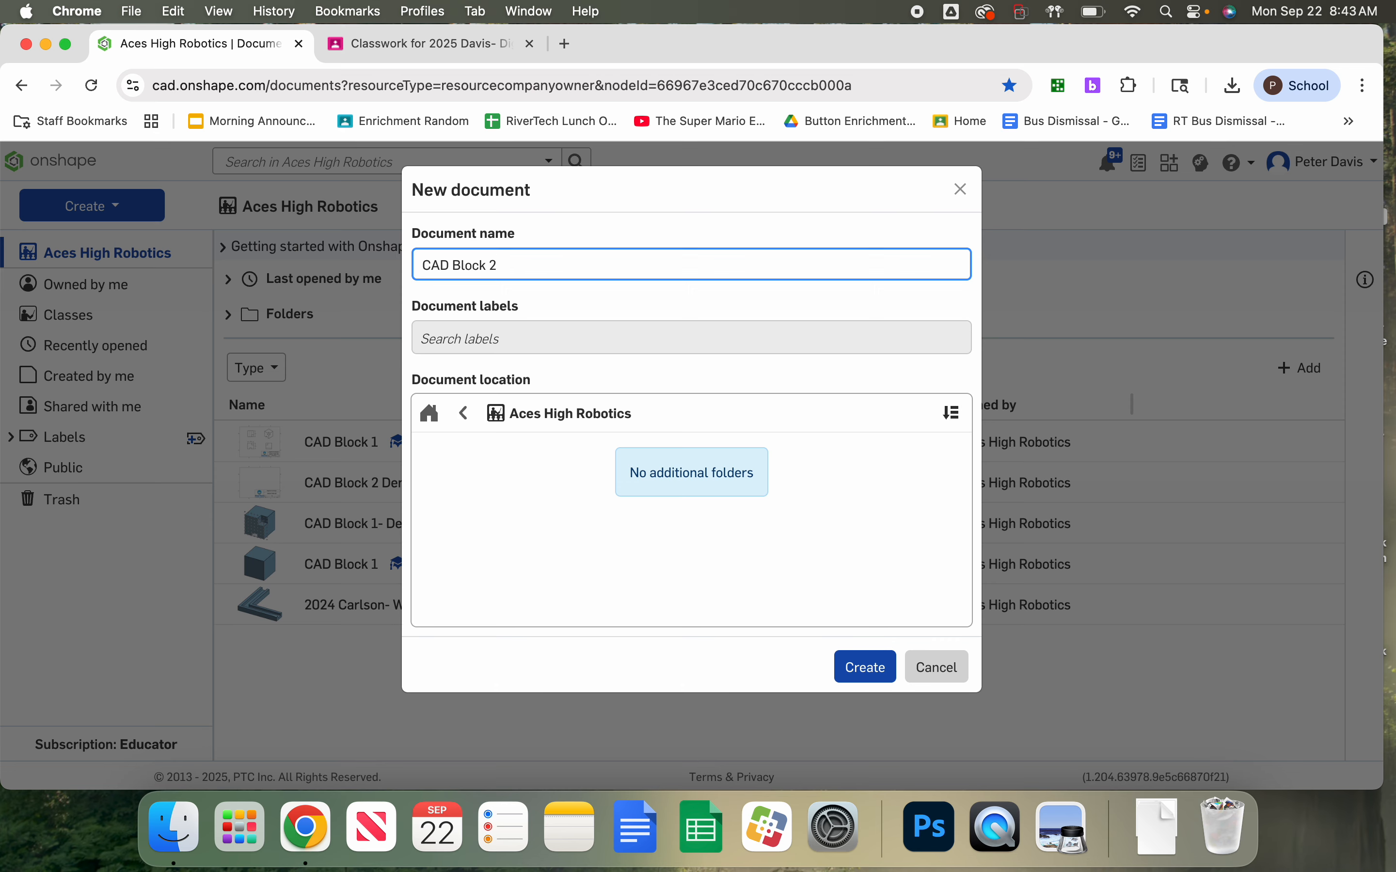
key("Return")
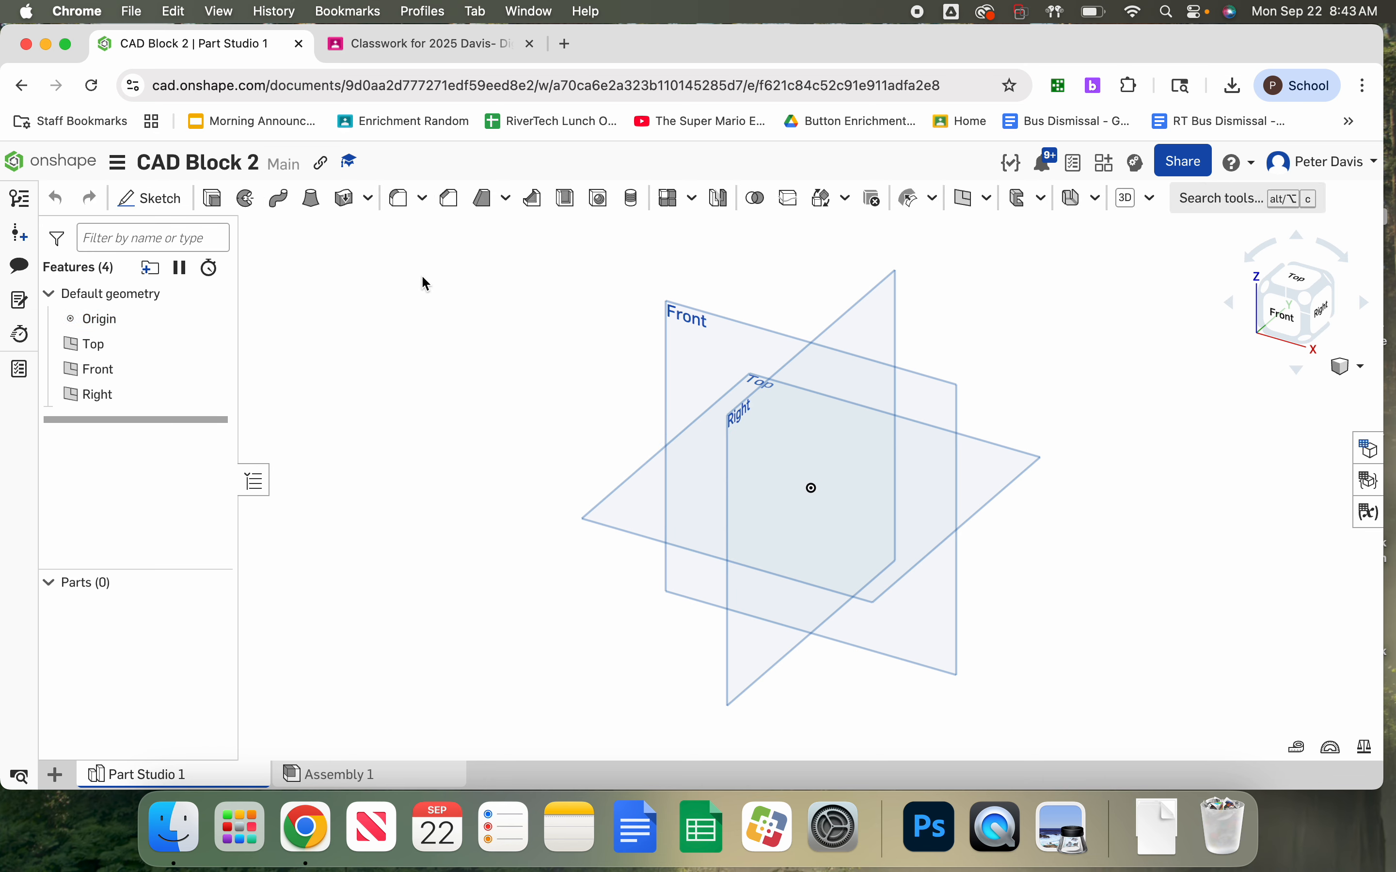
Start a new sketch on the Front plane
left_click(698, 340)
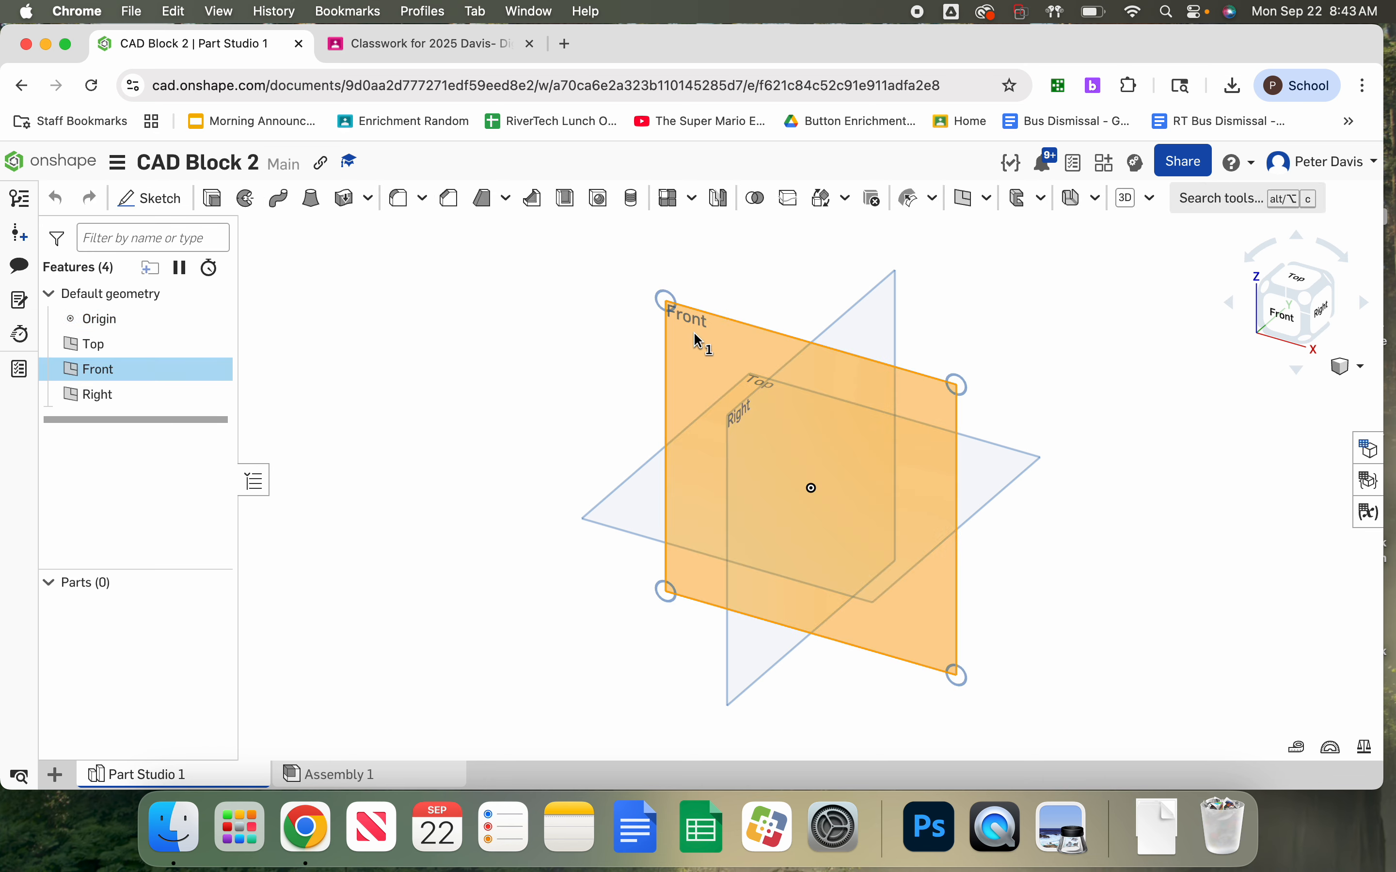
right_click(695, 335)
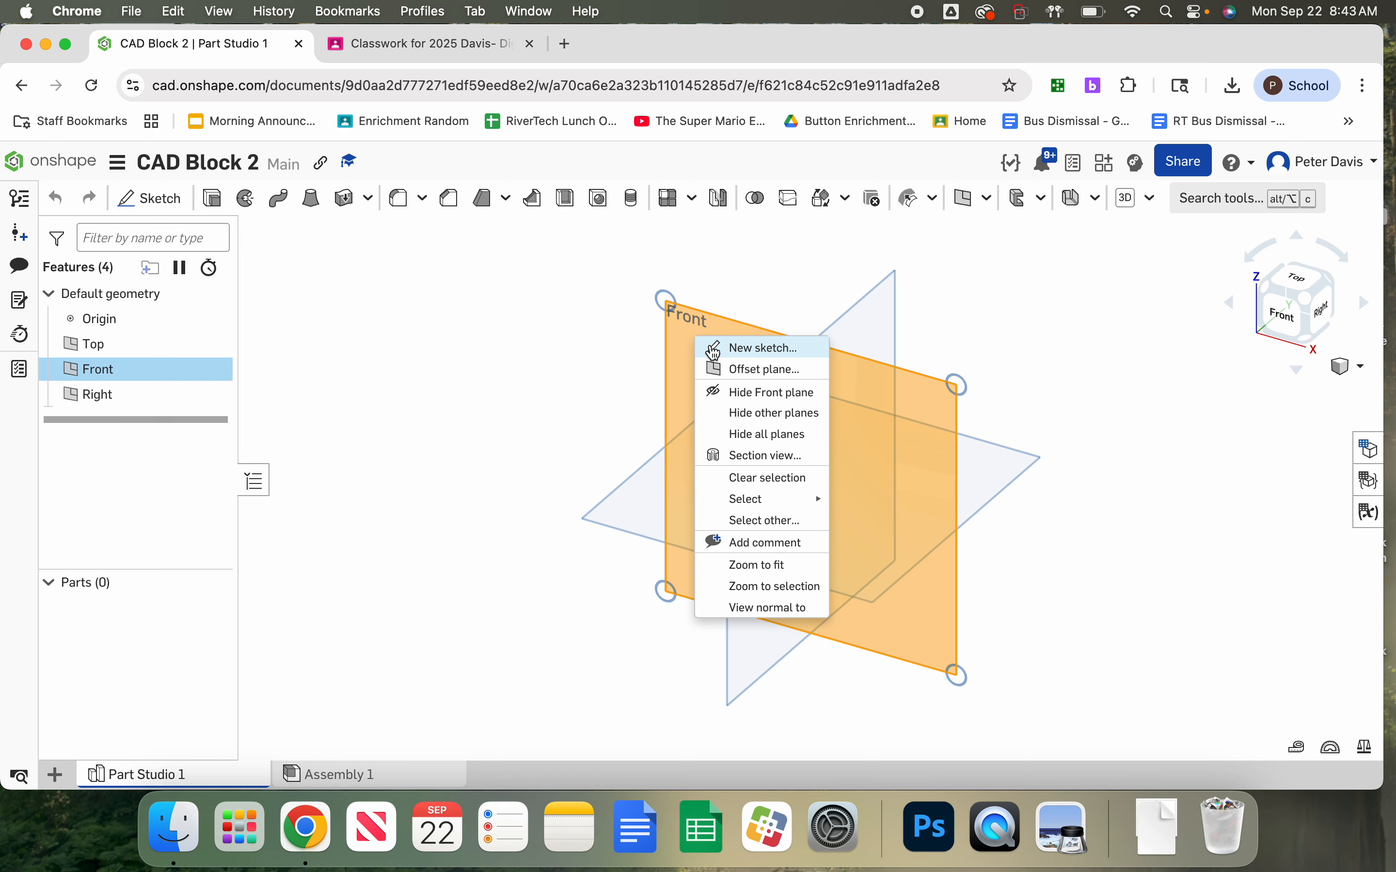
left_click(714, 349)
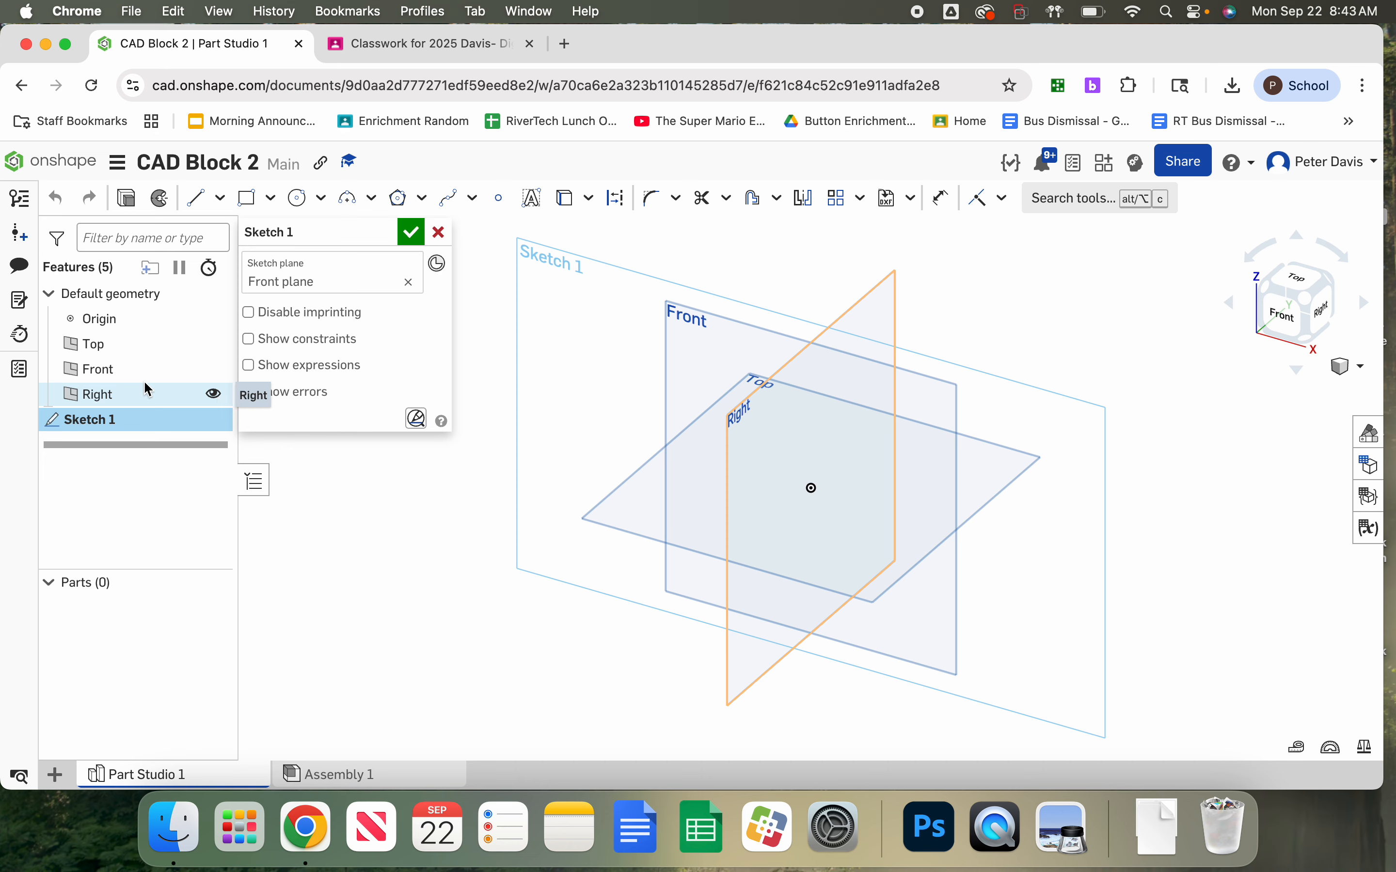
Hide the Top, Front and Right planes and orient the view normal to the sketch plane
left_click(213, 345)
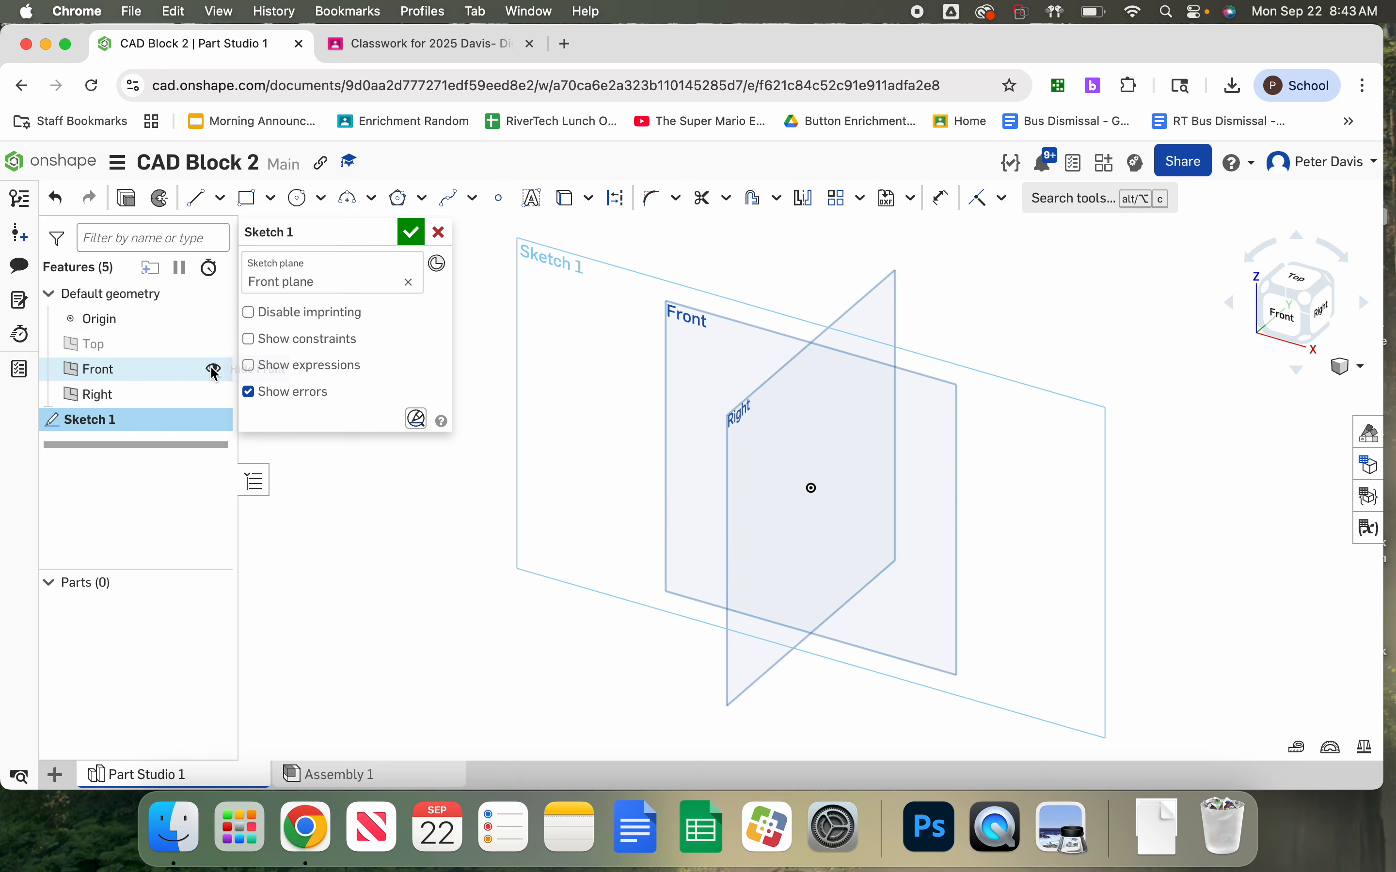
left_click(212, 370)
left_click(212, 394)
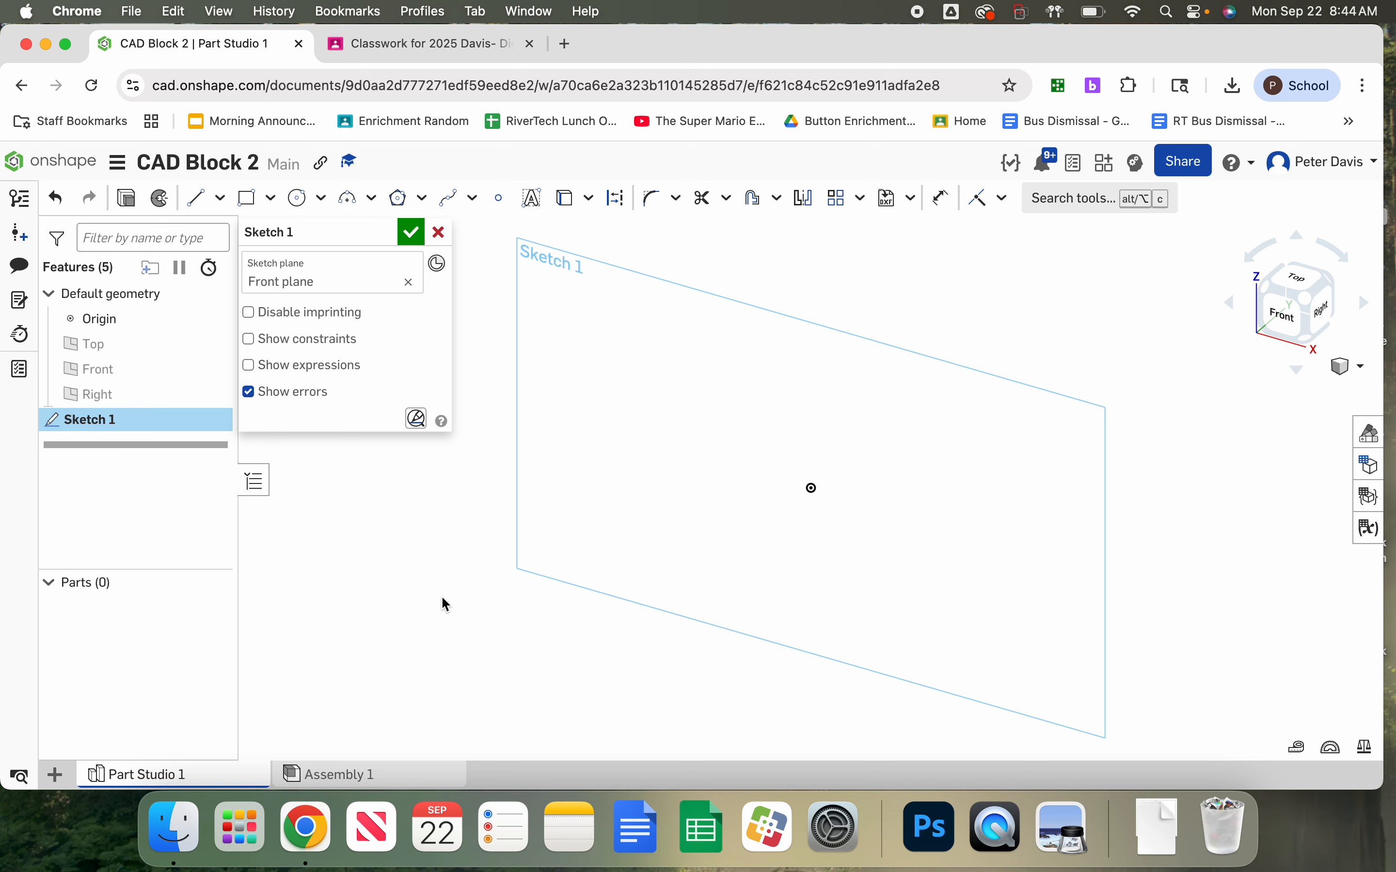
right_click(395, 532)
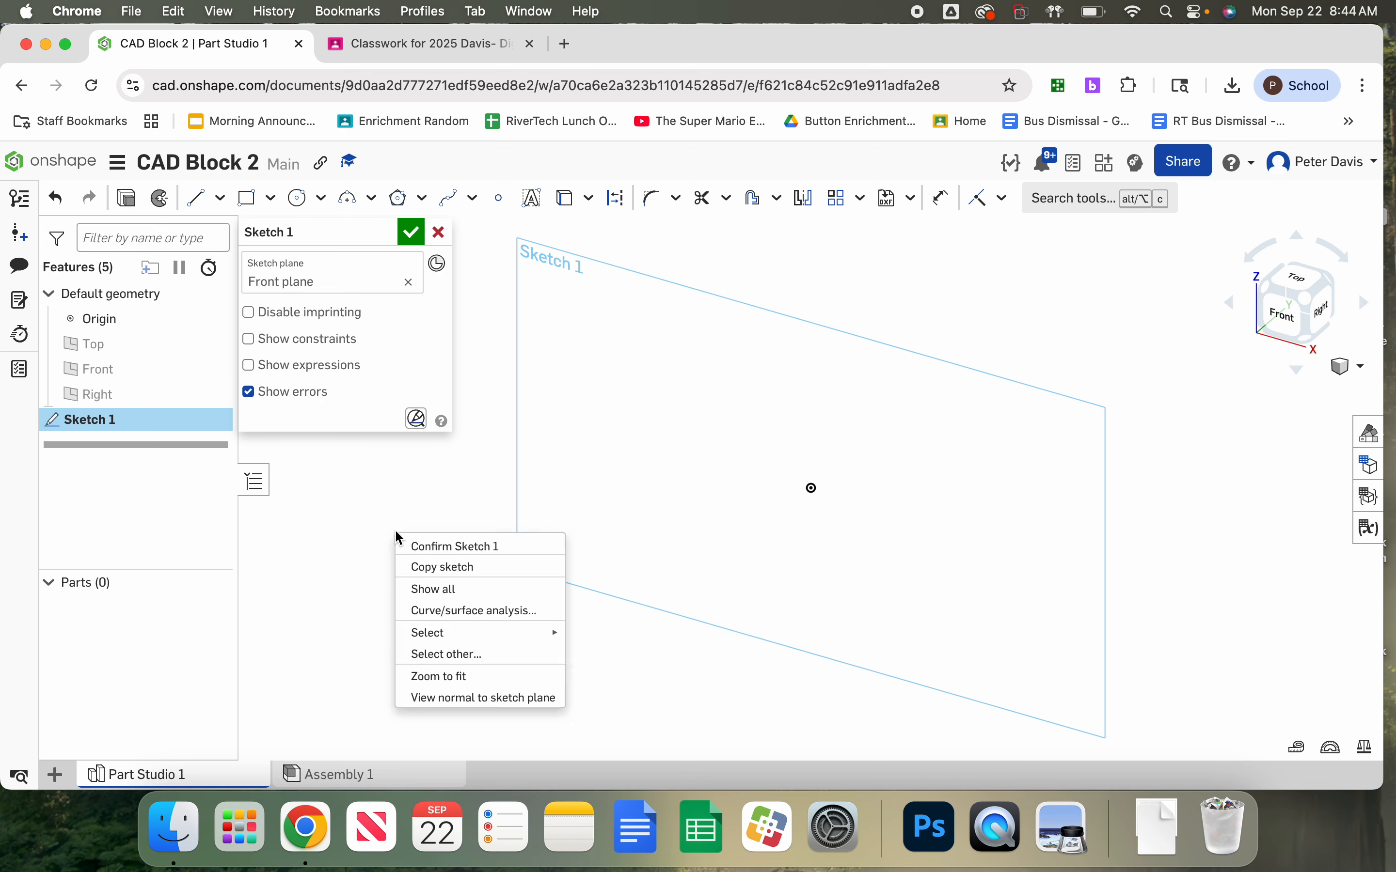
left_click(485, 698)
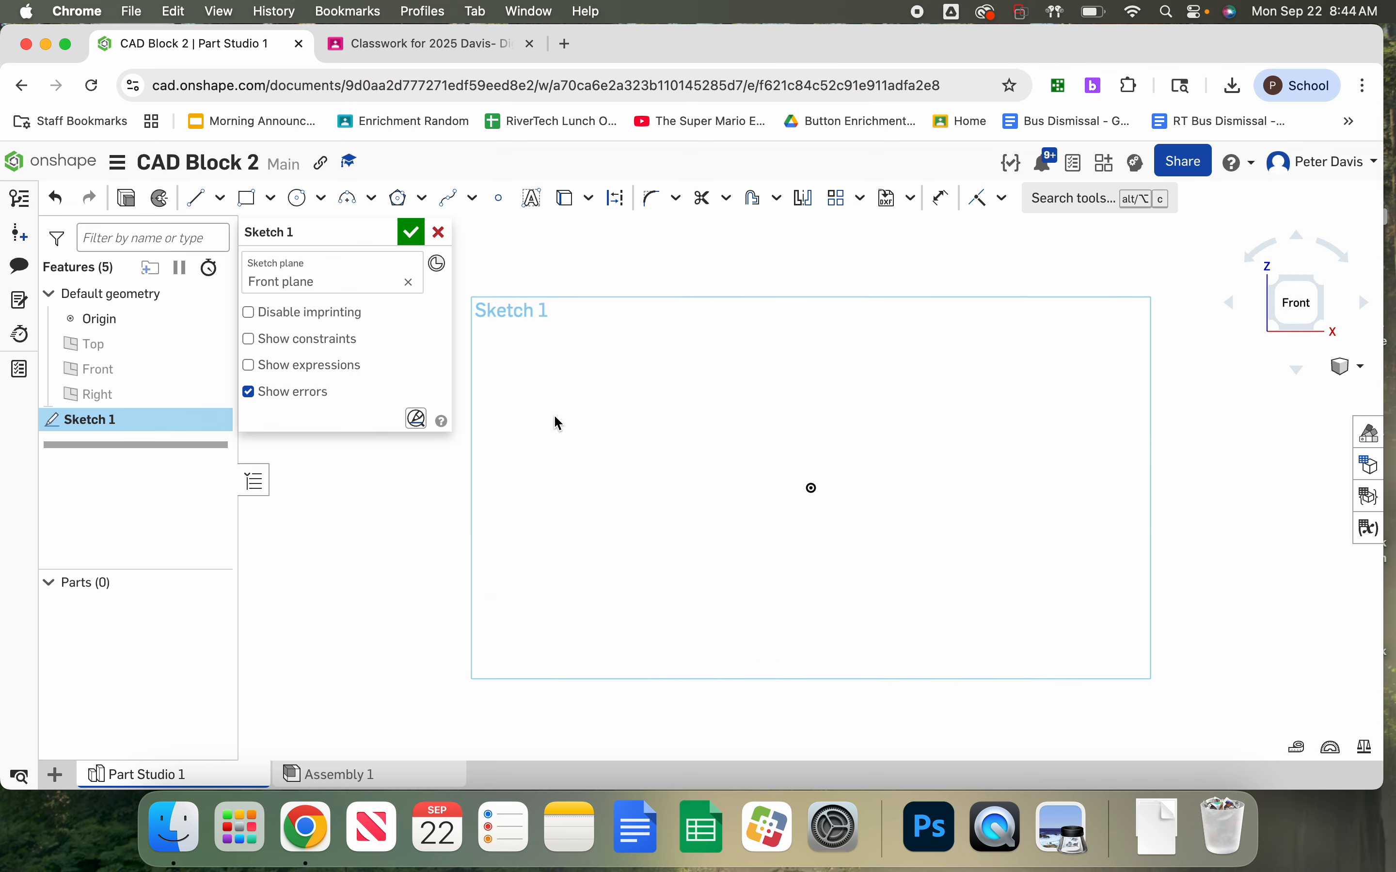
Create a linear sketch pattern of the origin point with 8 instances horizontally and 8 instances vertically
left_click(500, 202)
left_click(838, 197)
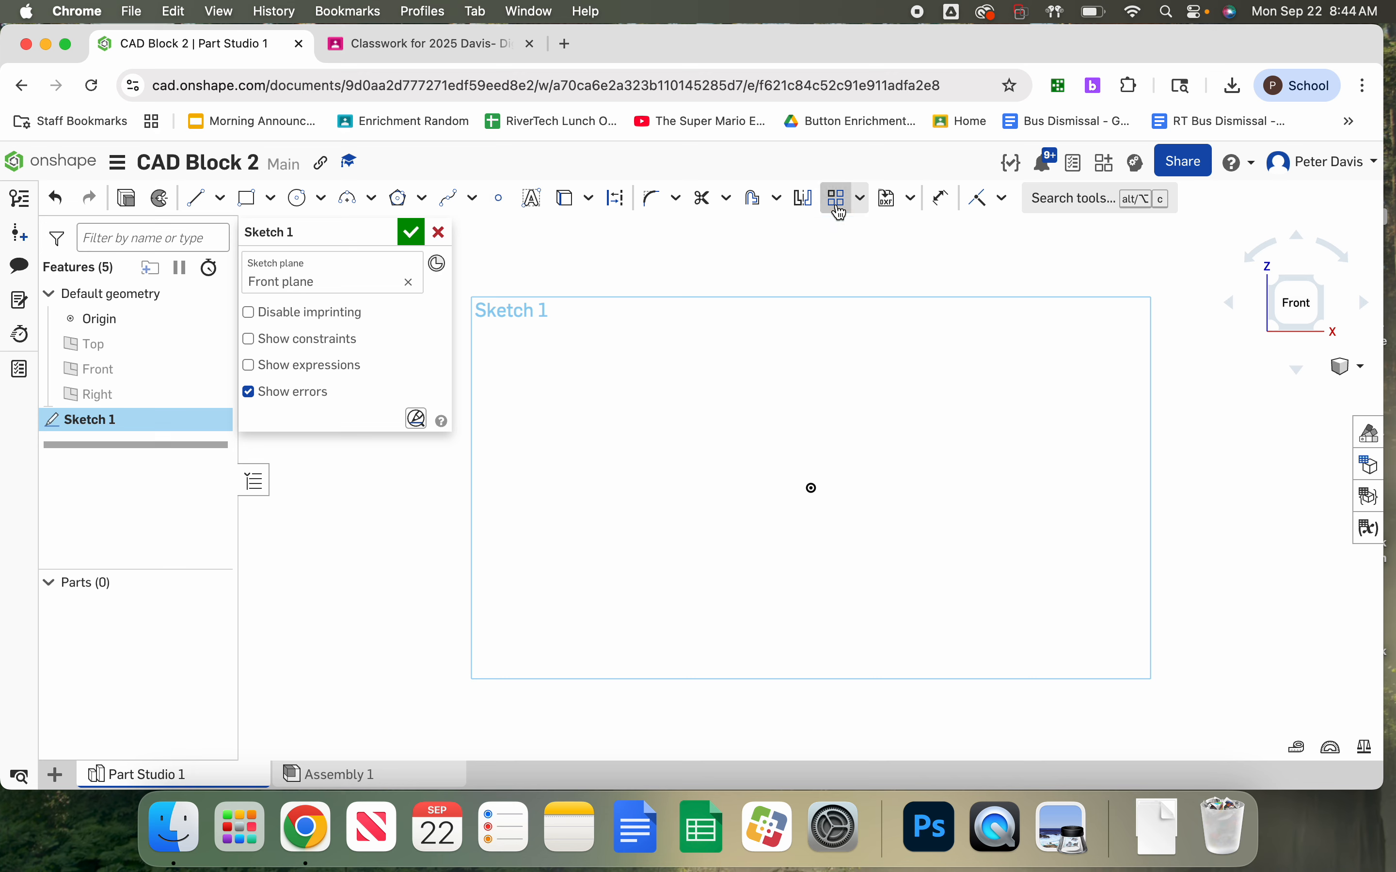
left_click(813, 487)
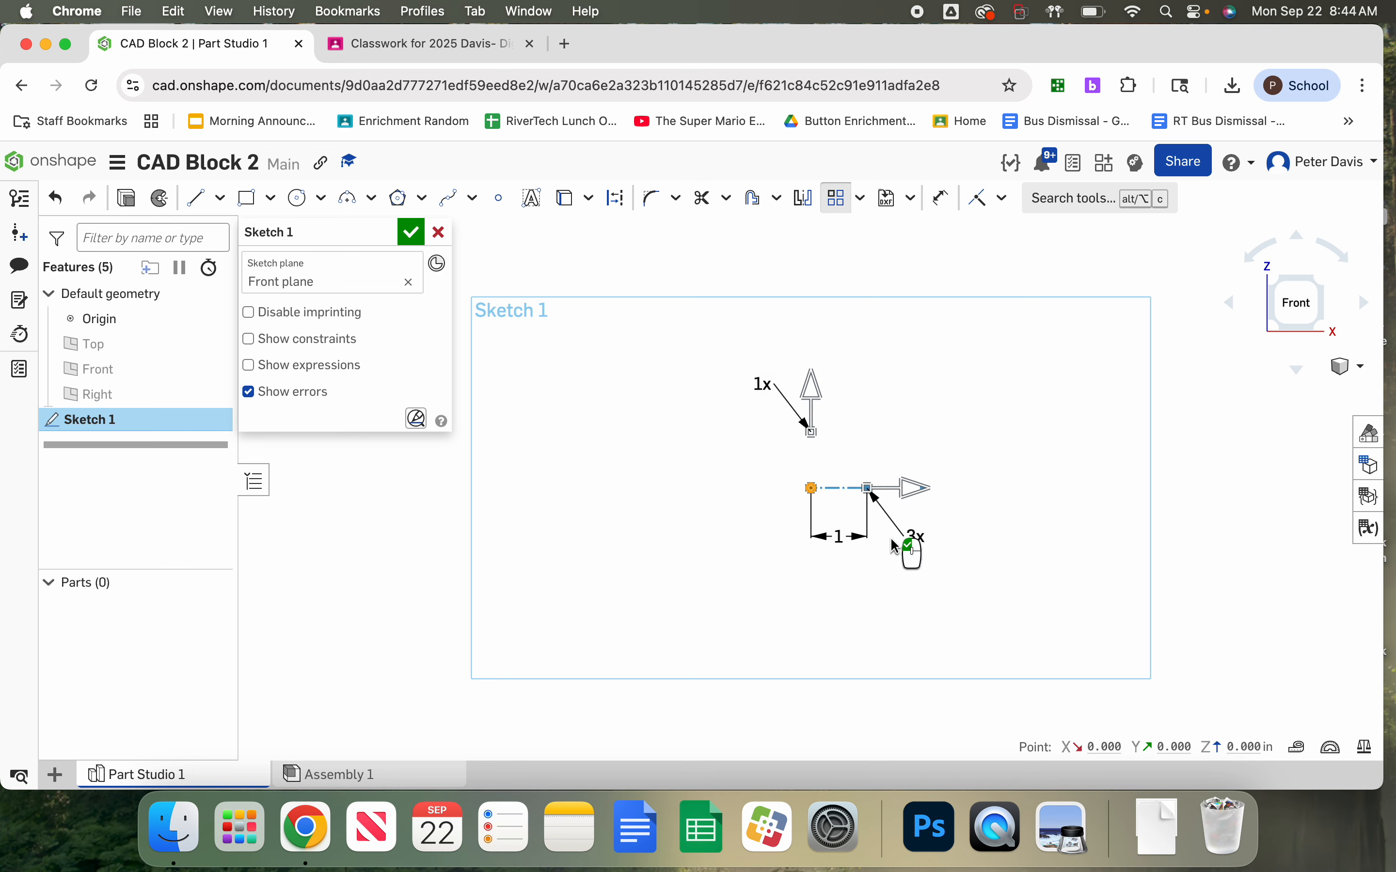
left_click(910, 538)
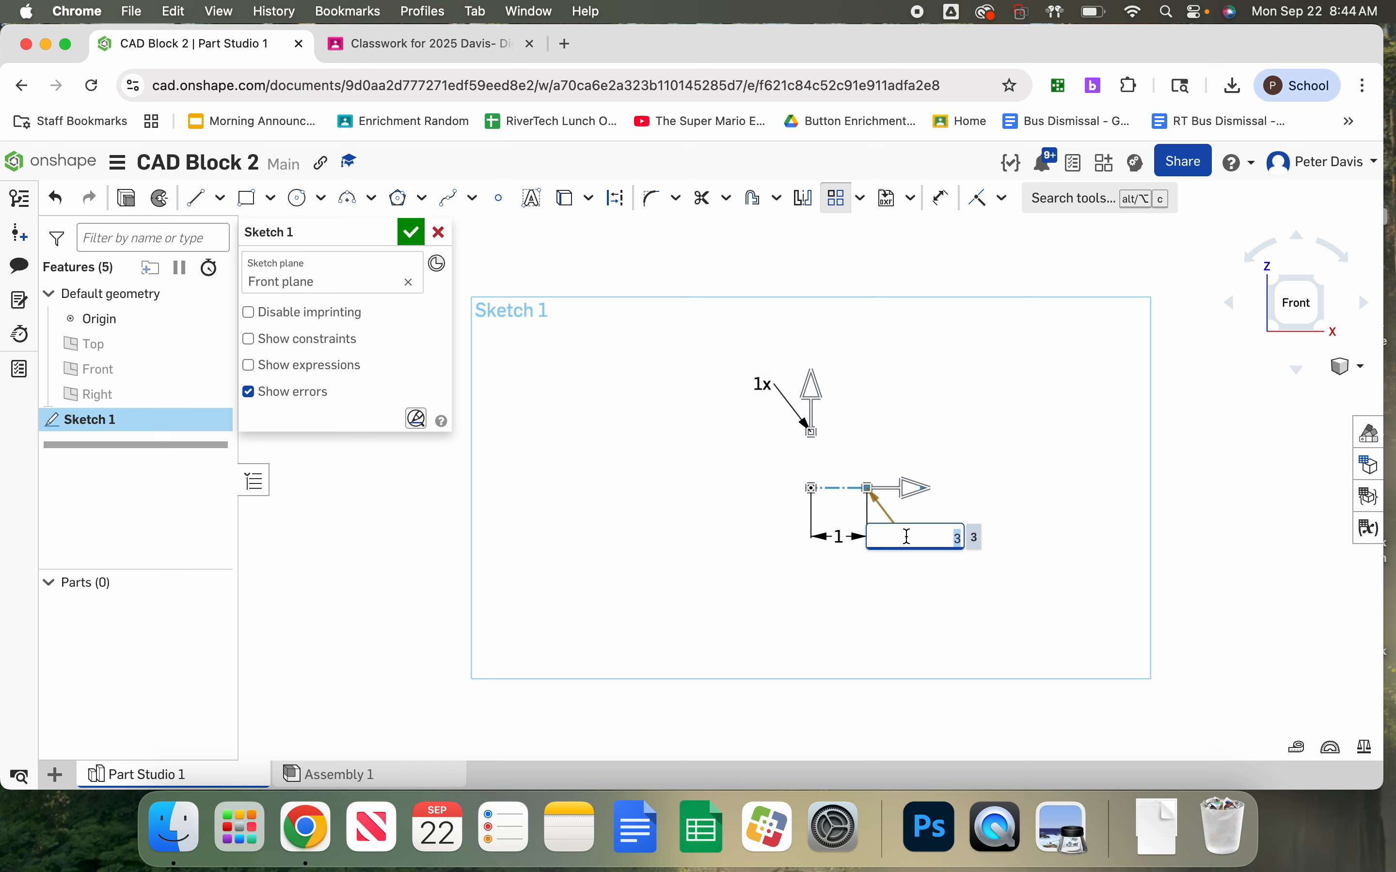
type("8")
key("Return")
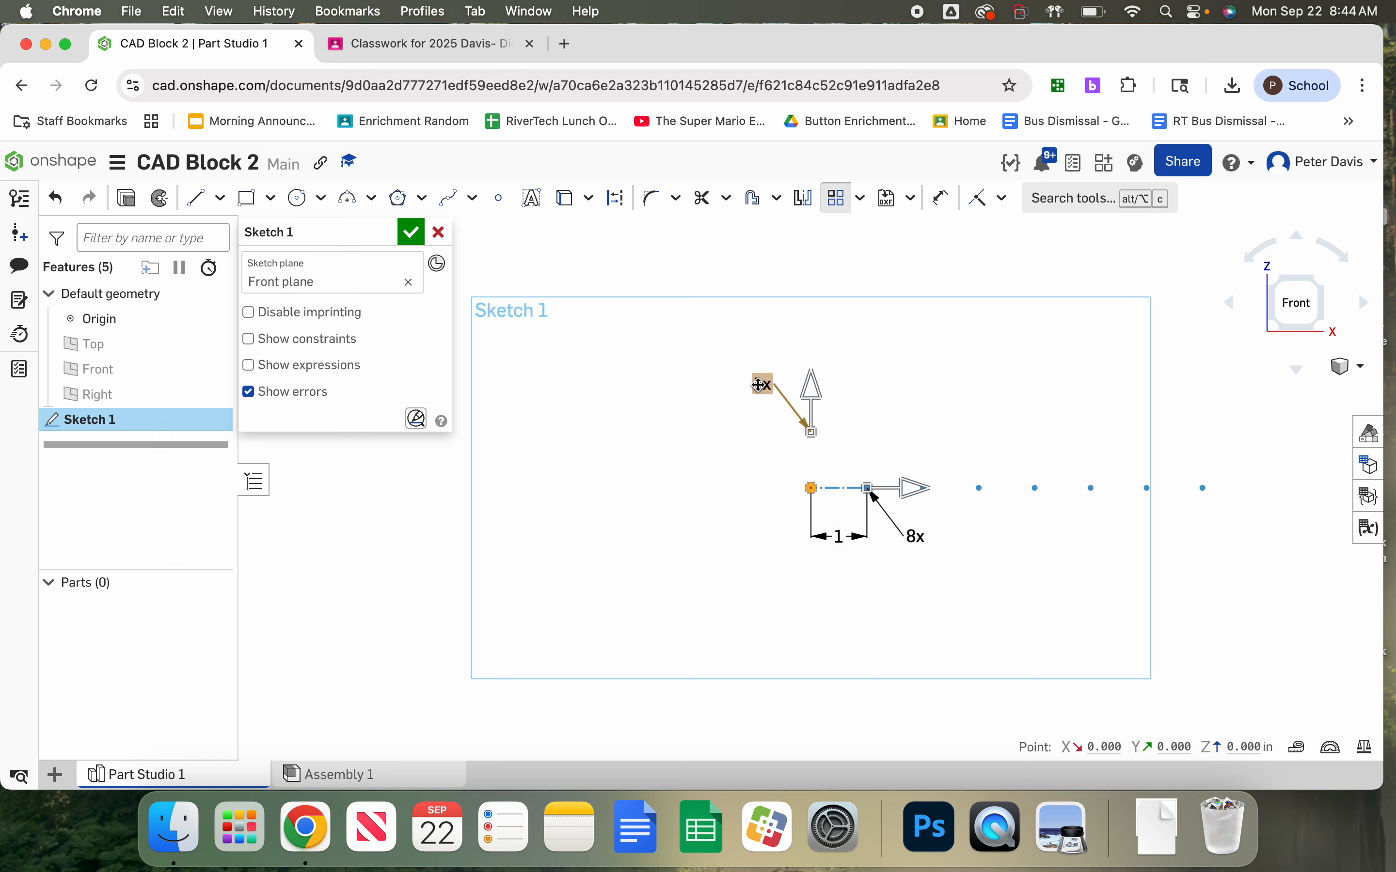
left_click(758, 386)
type("8")
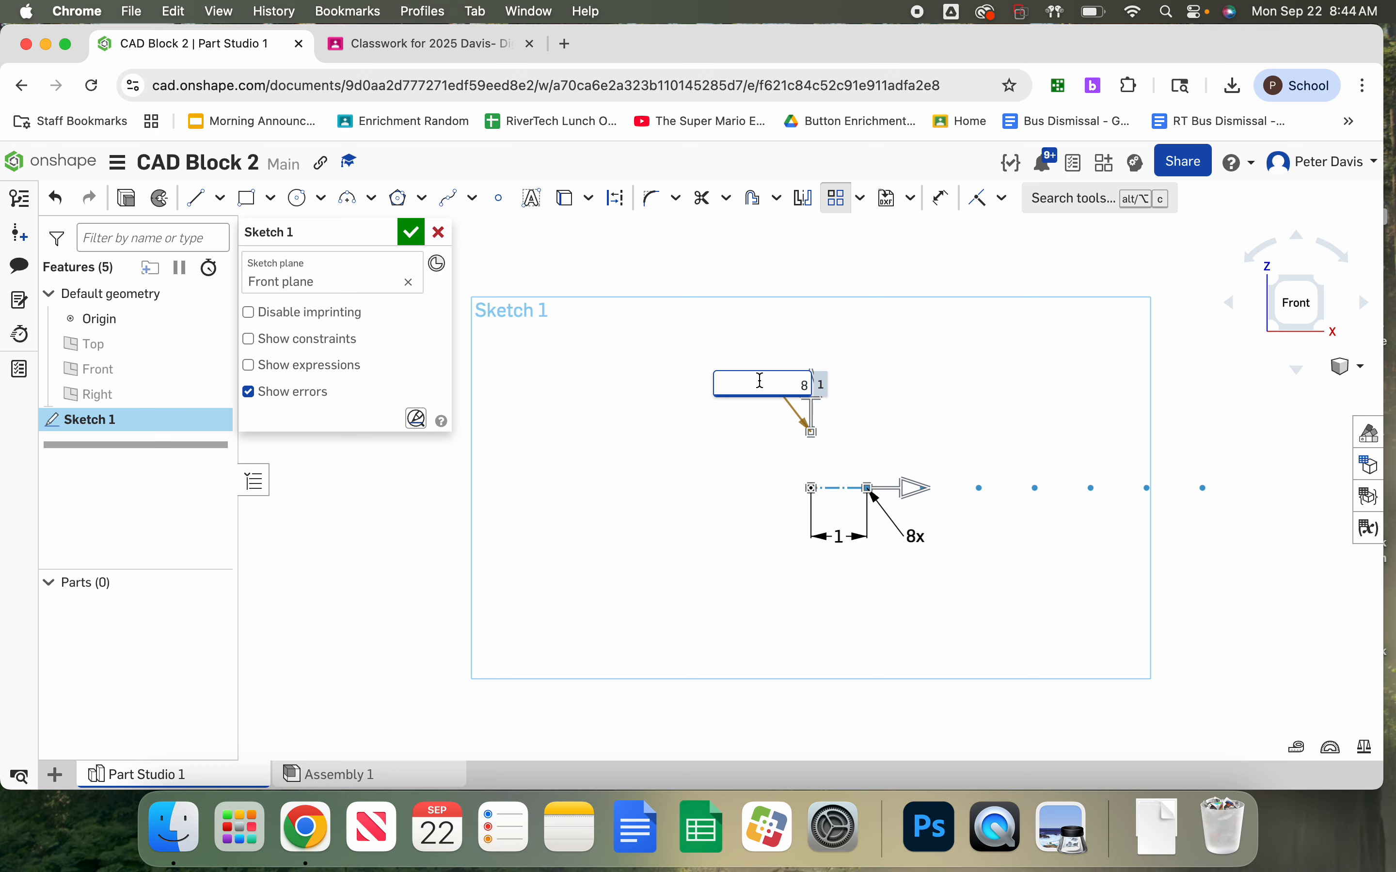
key("Return")
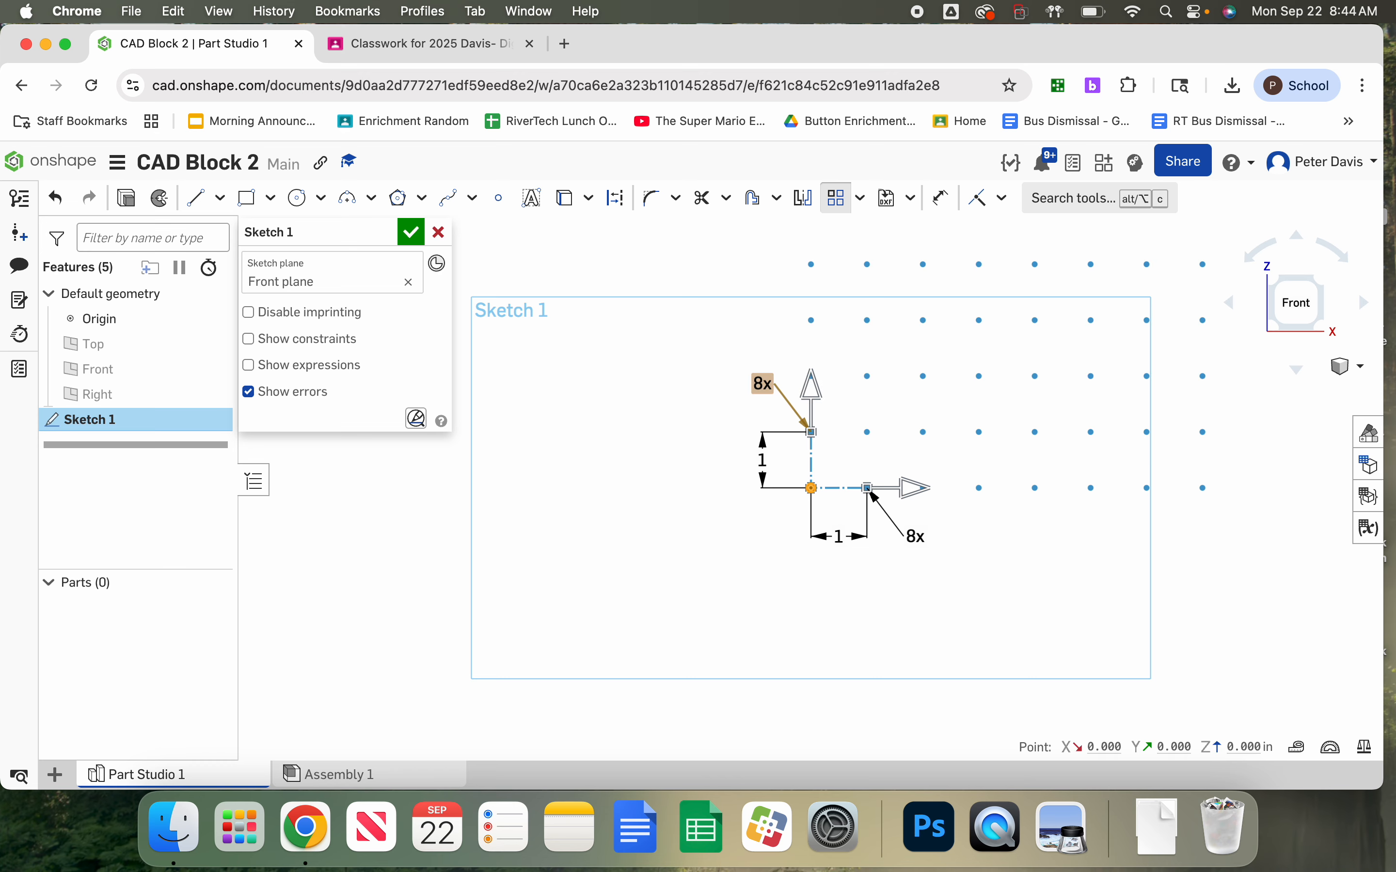
Set the point pattern's vertical and horizontal spacing to 0.25 in and finish the pattern
double_click(763, 465)
type(".25")
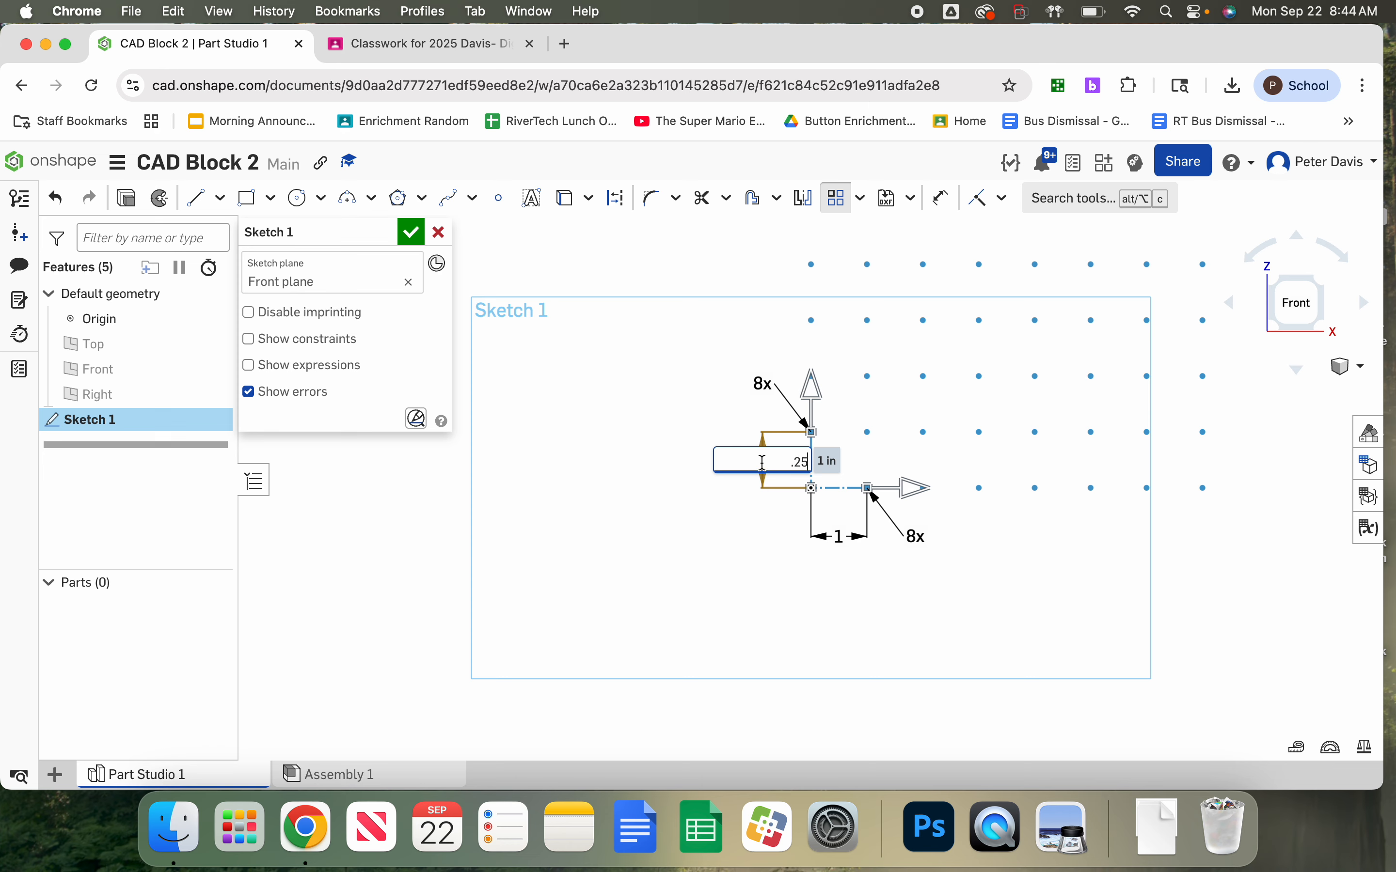
key("Return")
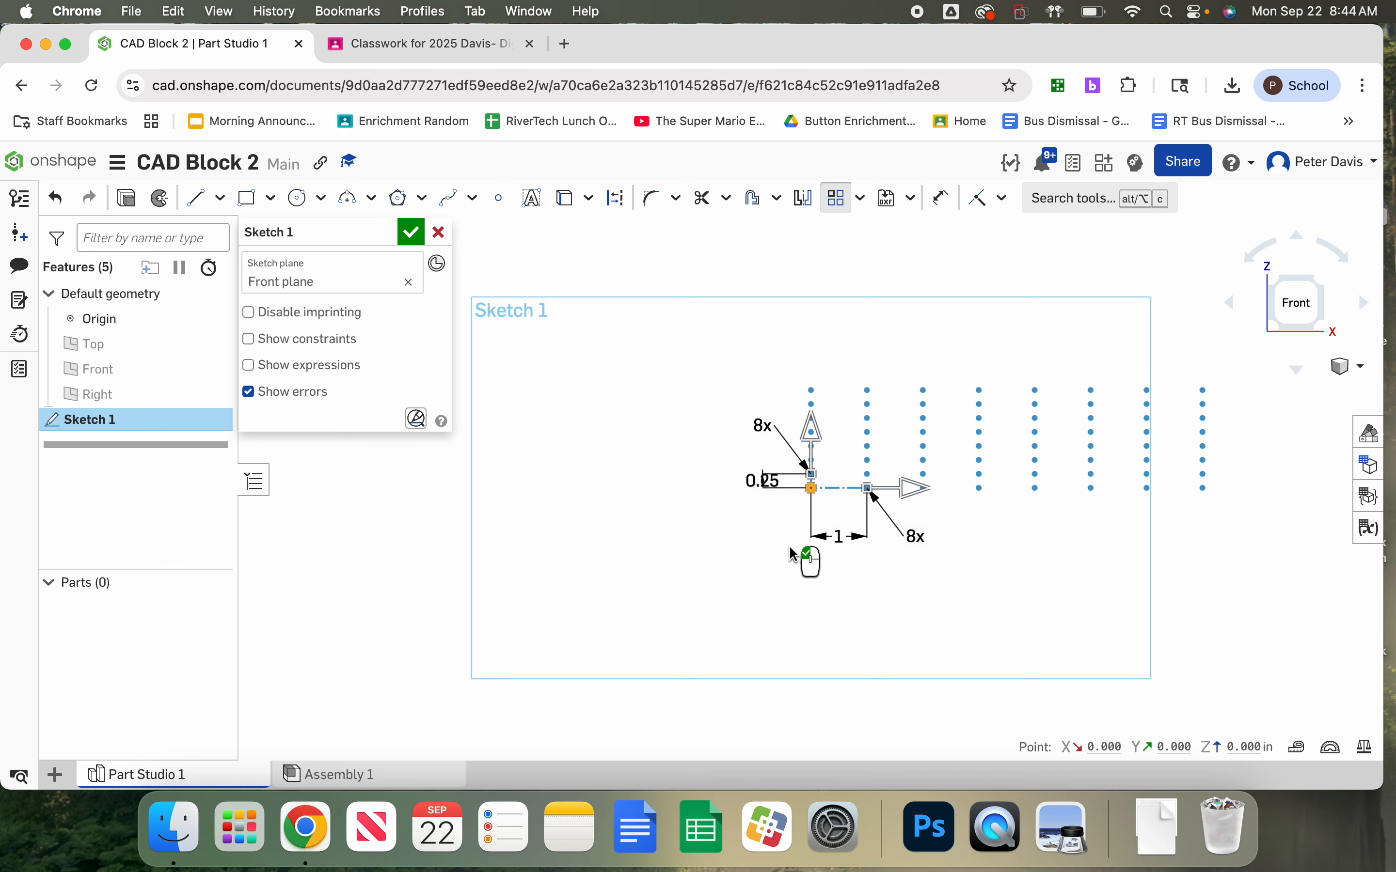
double_click(837, 539)
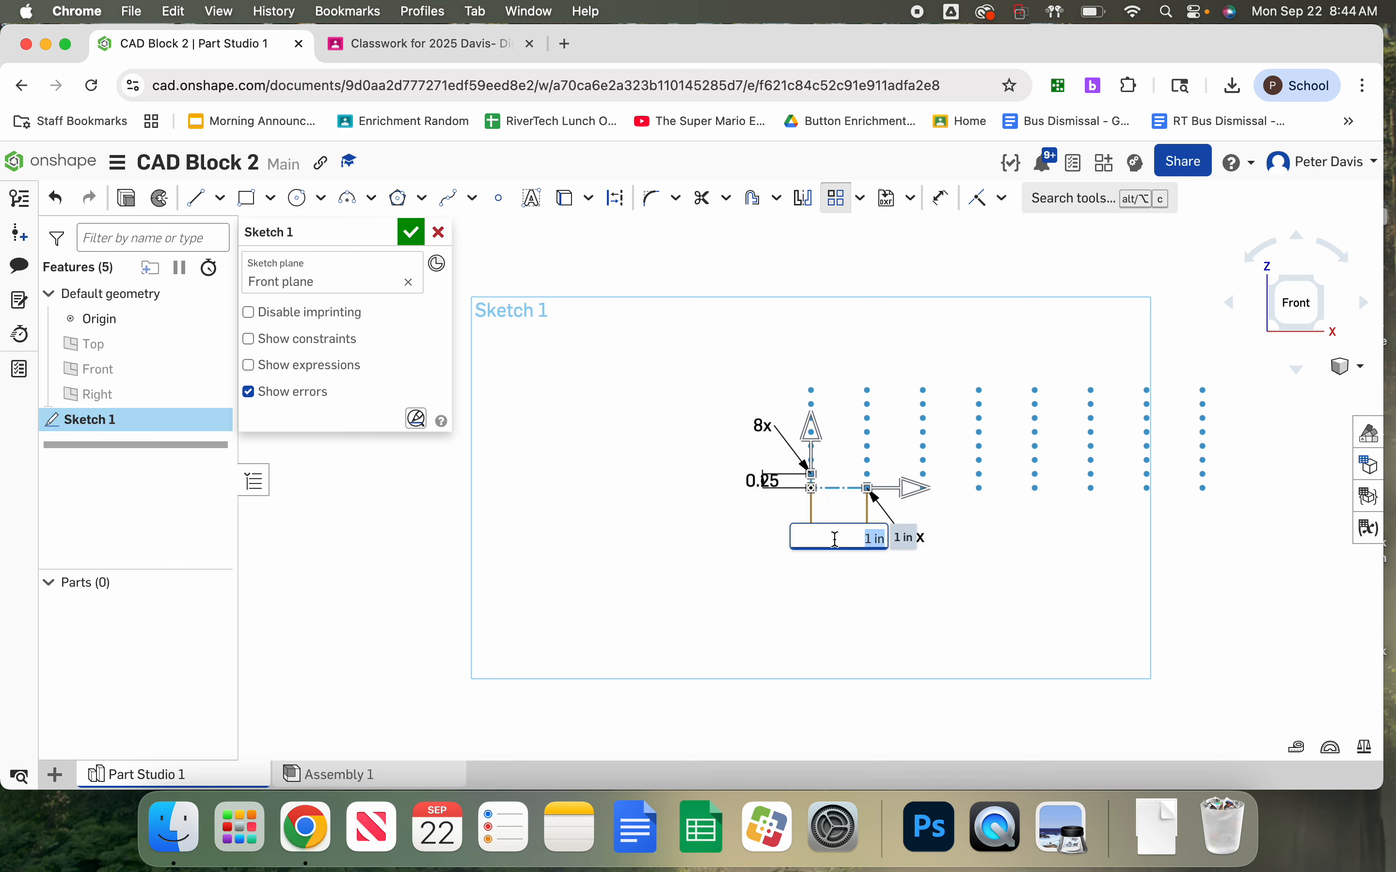
type(".25")
key("Return")
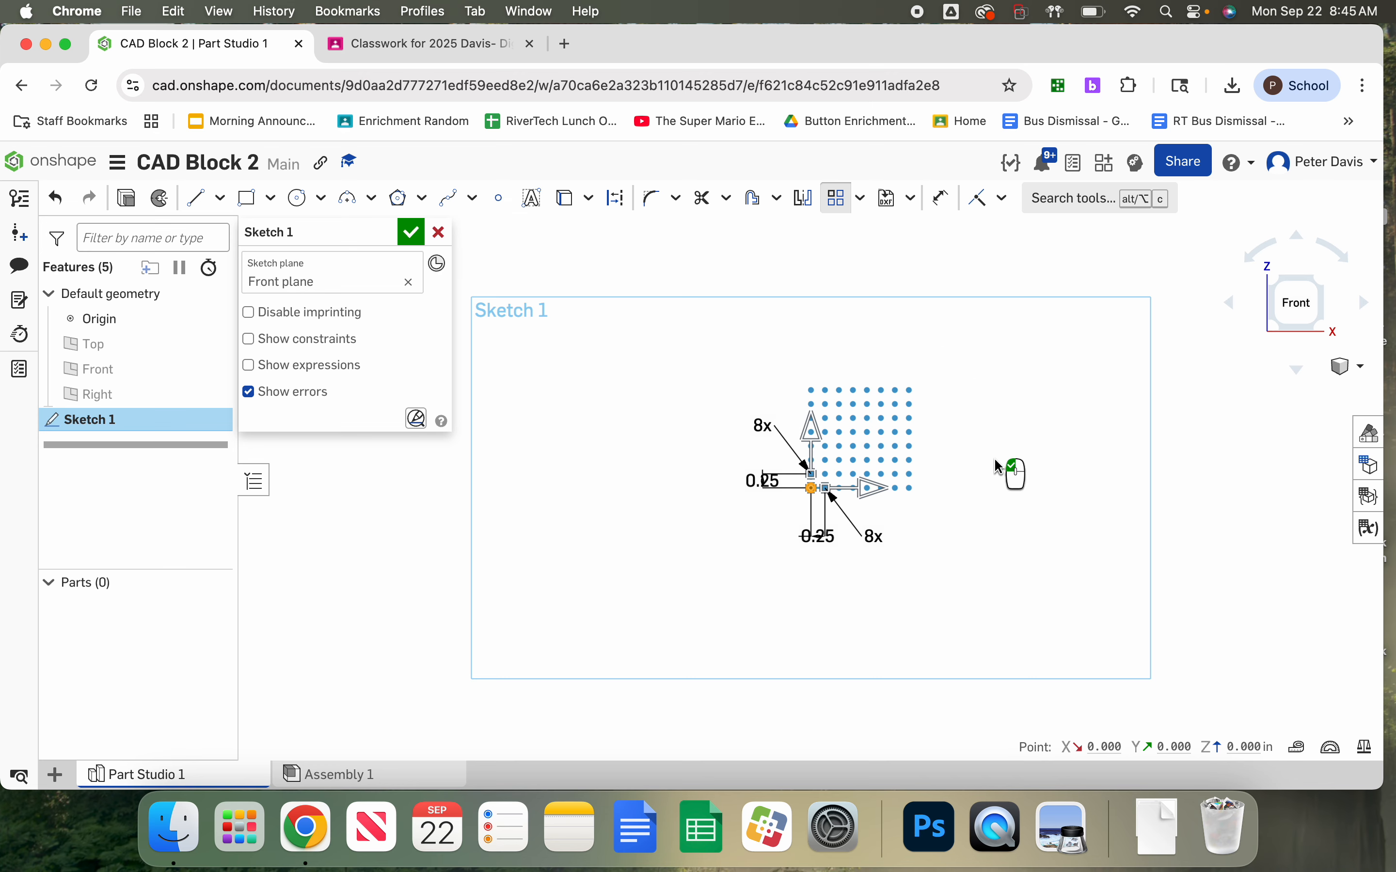
left_click(974, 431)
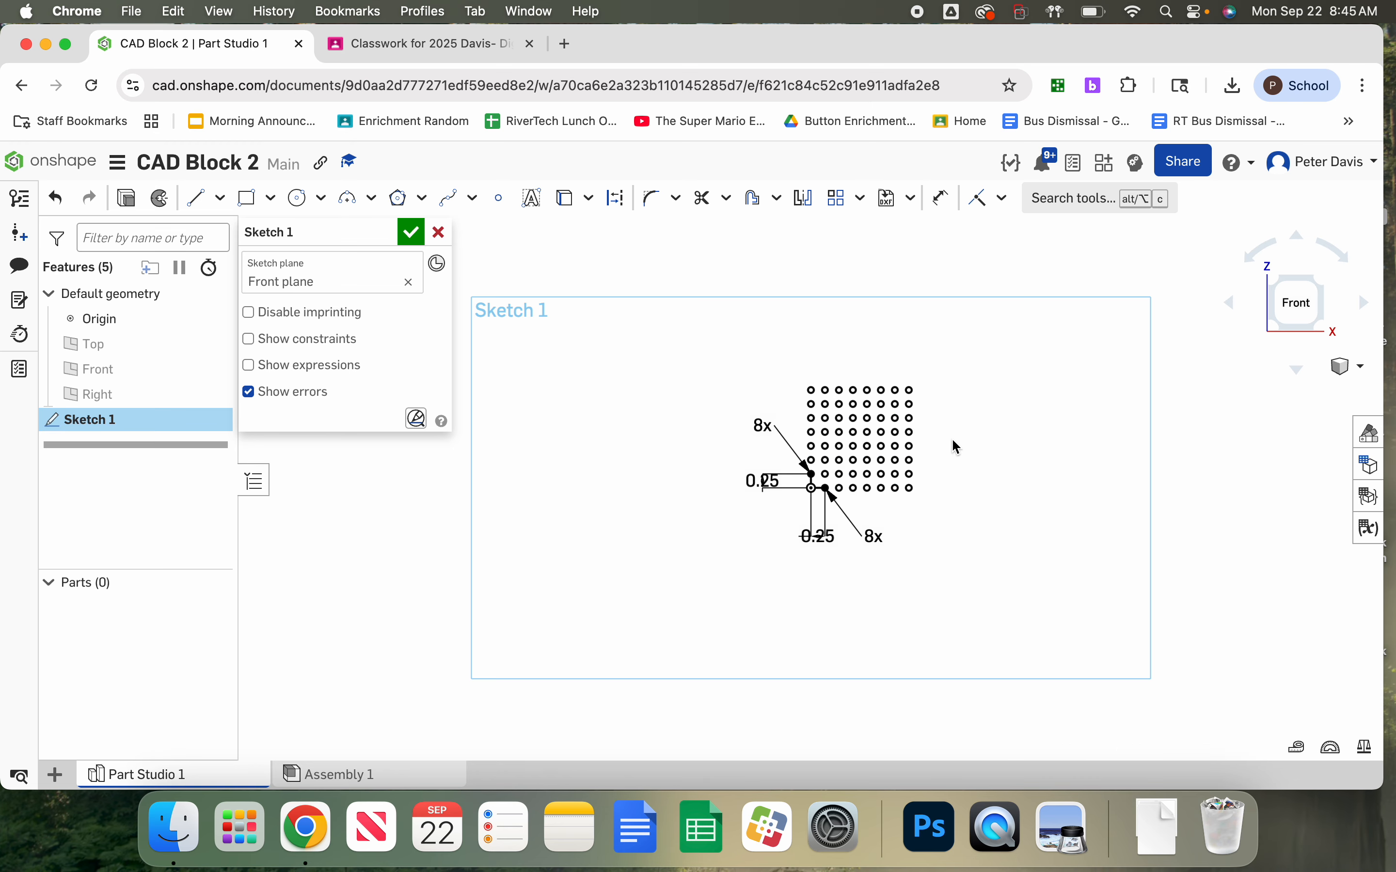
Draw a 1.5 by 1.5 in corner rectangle on the point grid, starting at the origin, and accept the sketch
key("f")
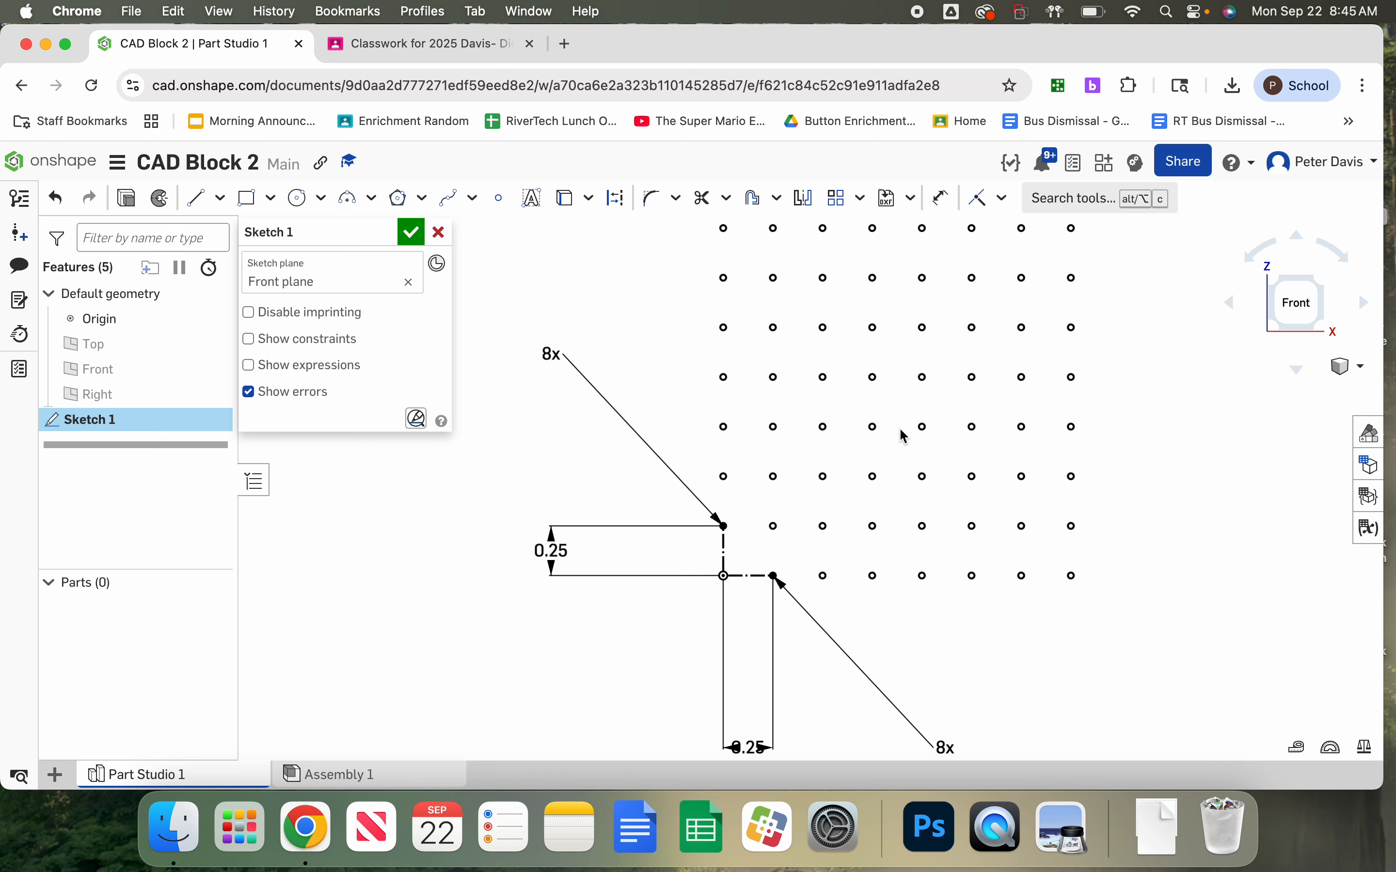
scroll(904, 436, "down", 3)
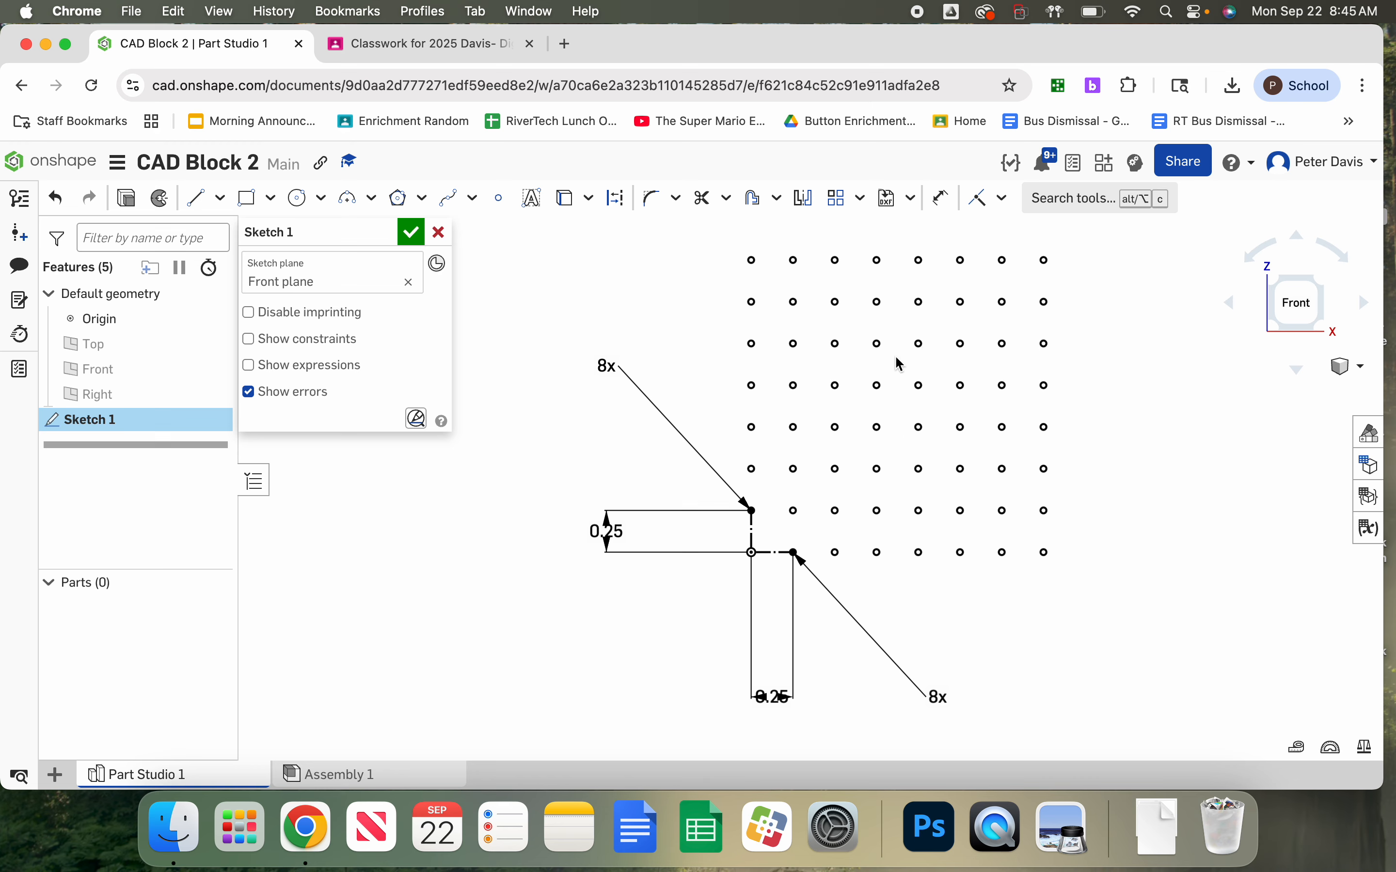
mouse_move(901, 364)
middle_mouse_down()
mouse_move(813, 424)
mouse_move(942, 396)
mouse_move(817, 369)
mouse_move(809, 381)
mouse_move(830, 381)
middle_mouse_up()
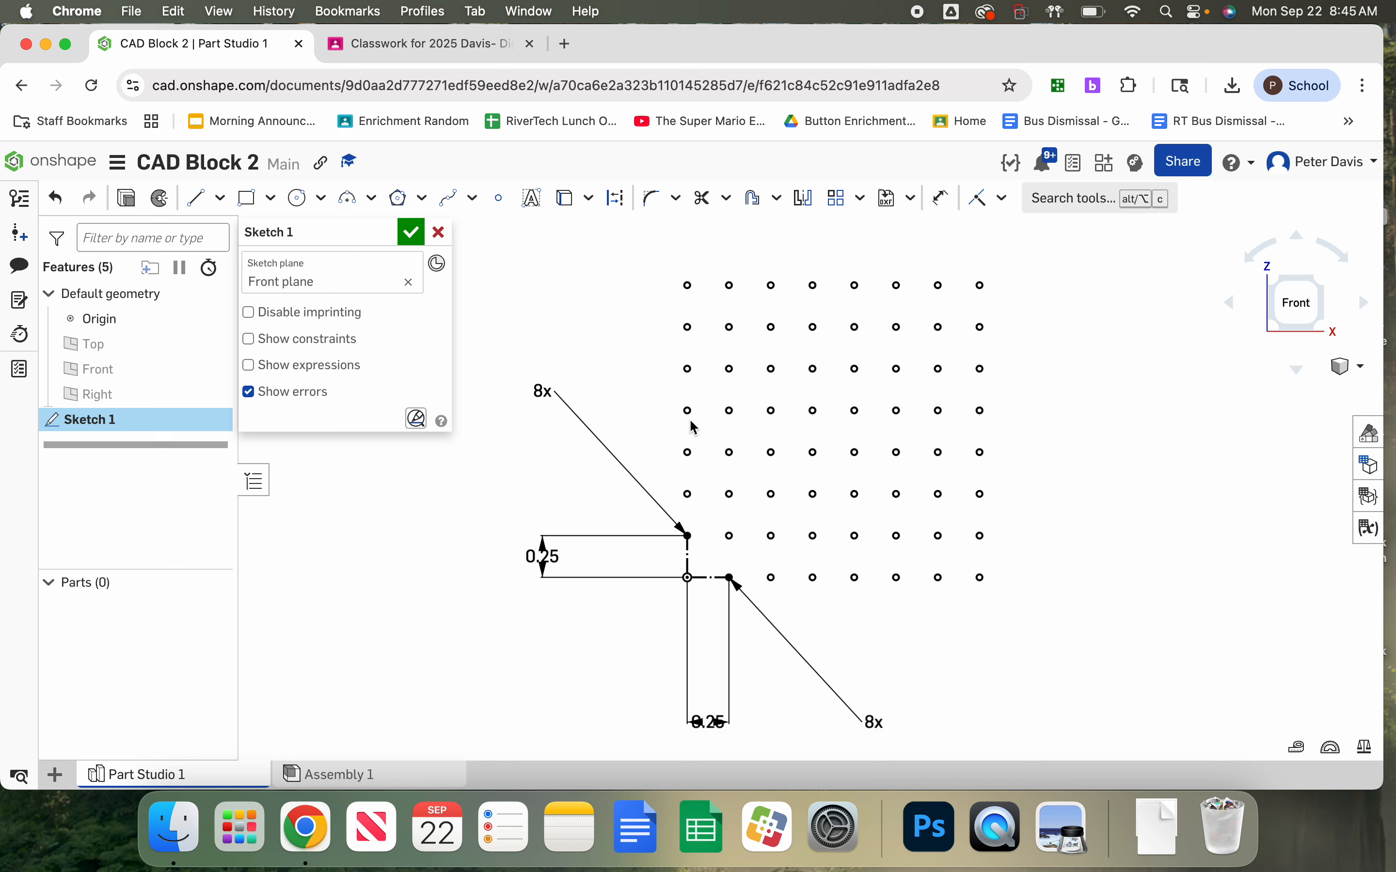
left_click(247, 202)
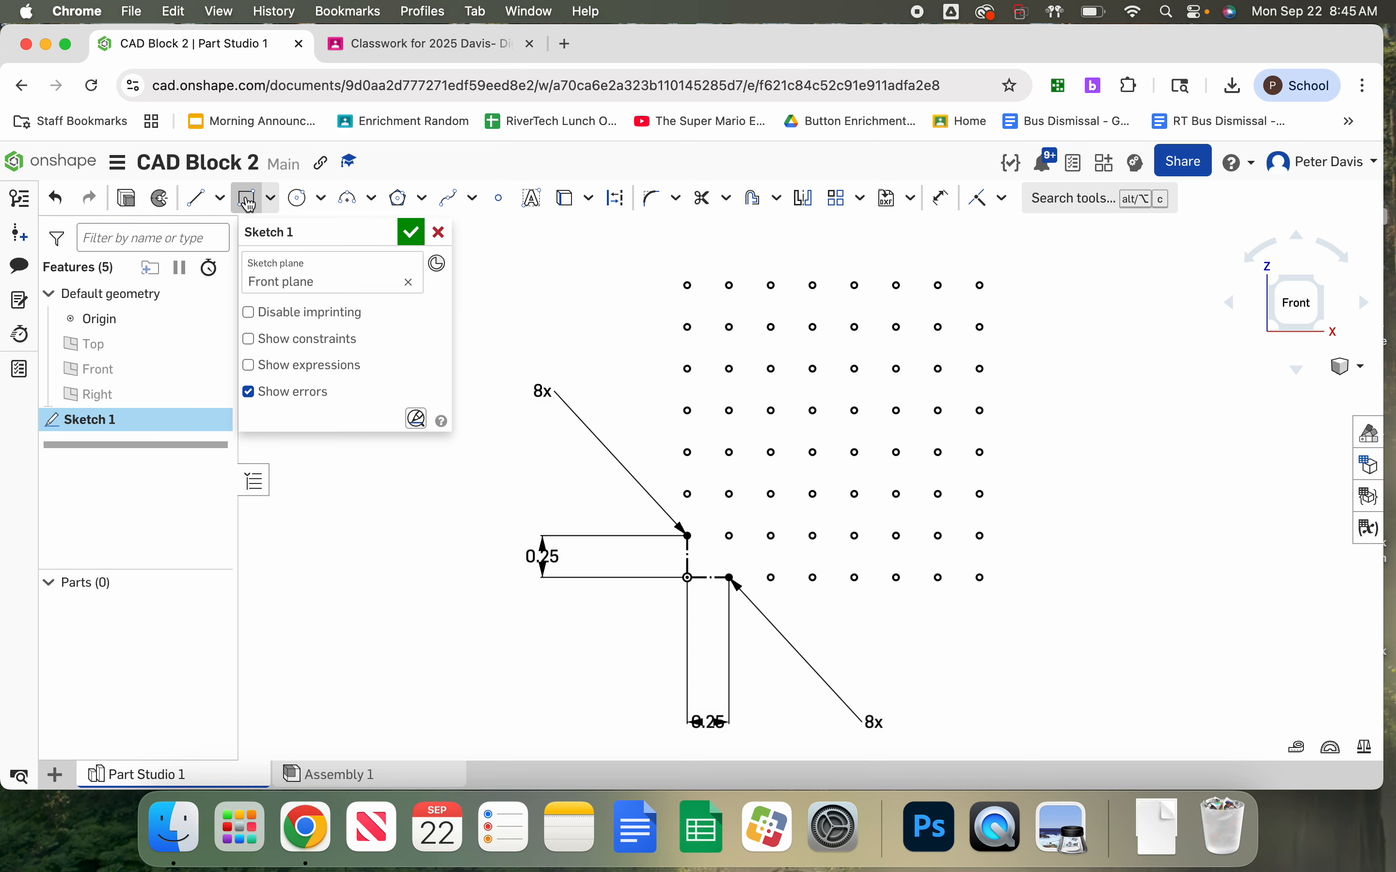
left_click(272, 201)
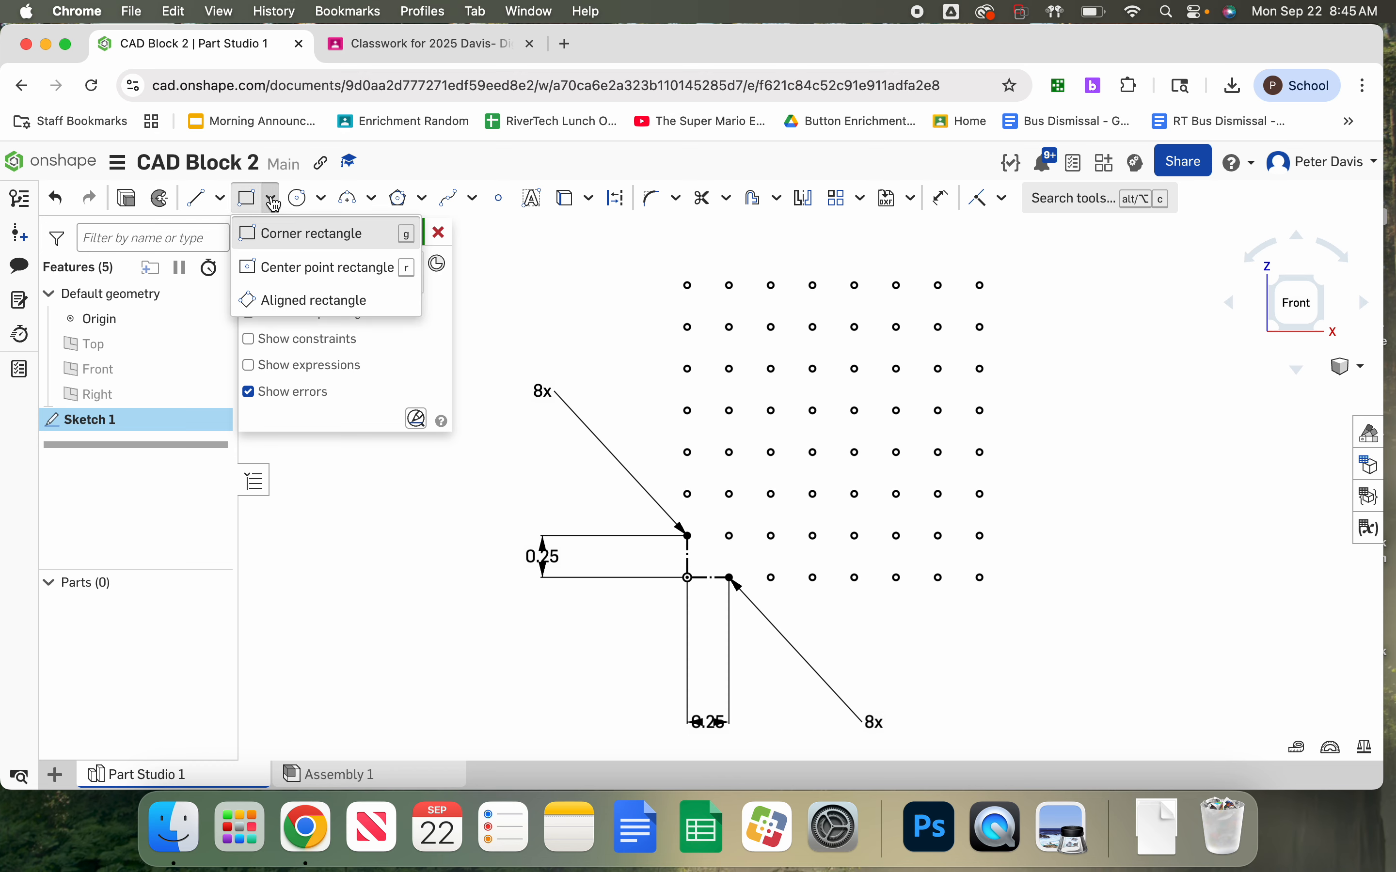
left_click(246, 198)
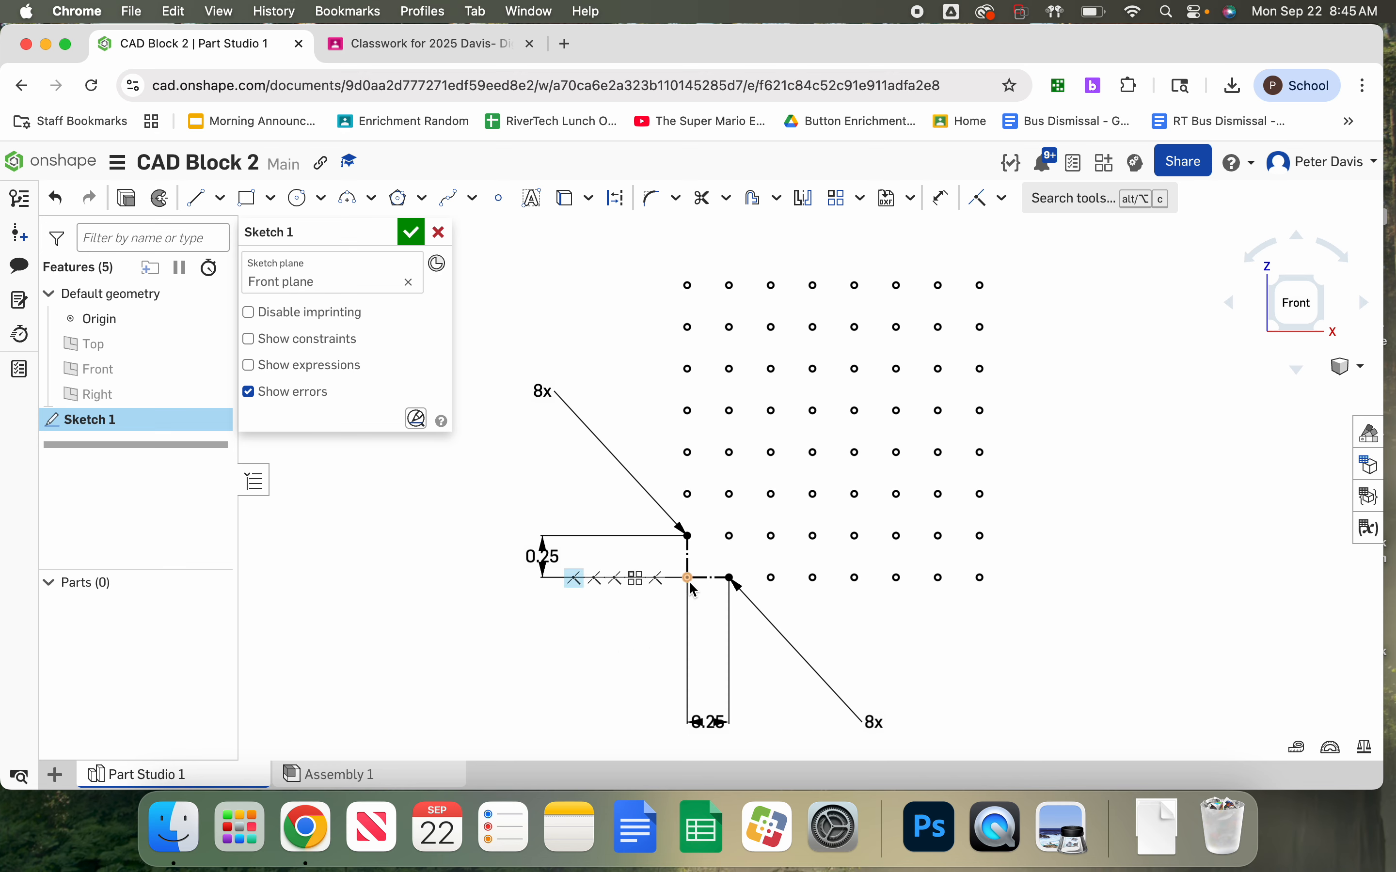
left_click(248, 198)
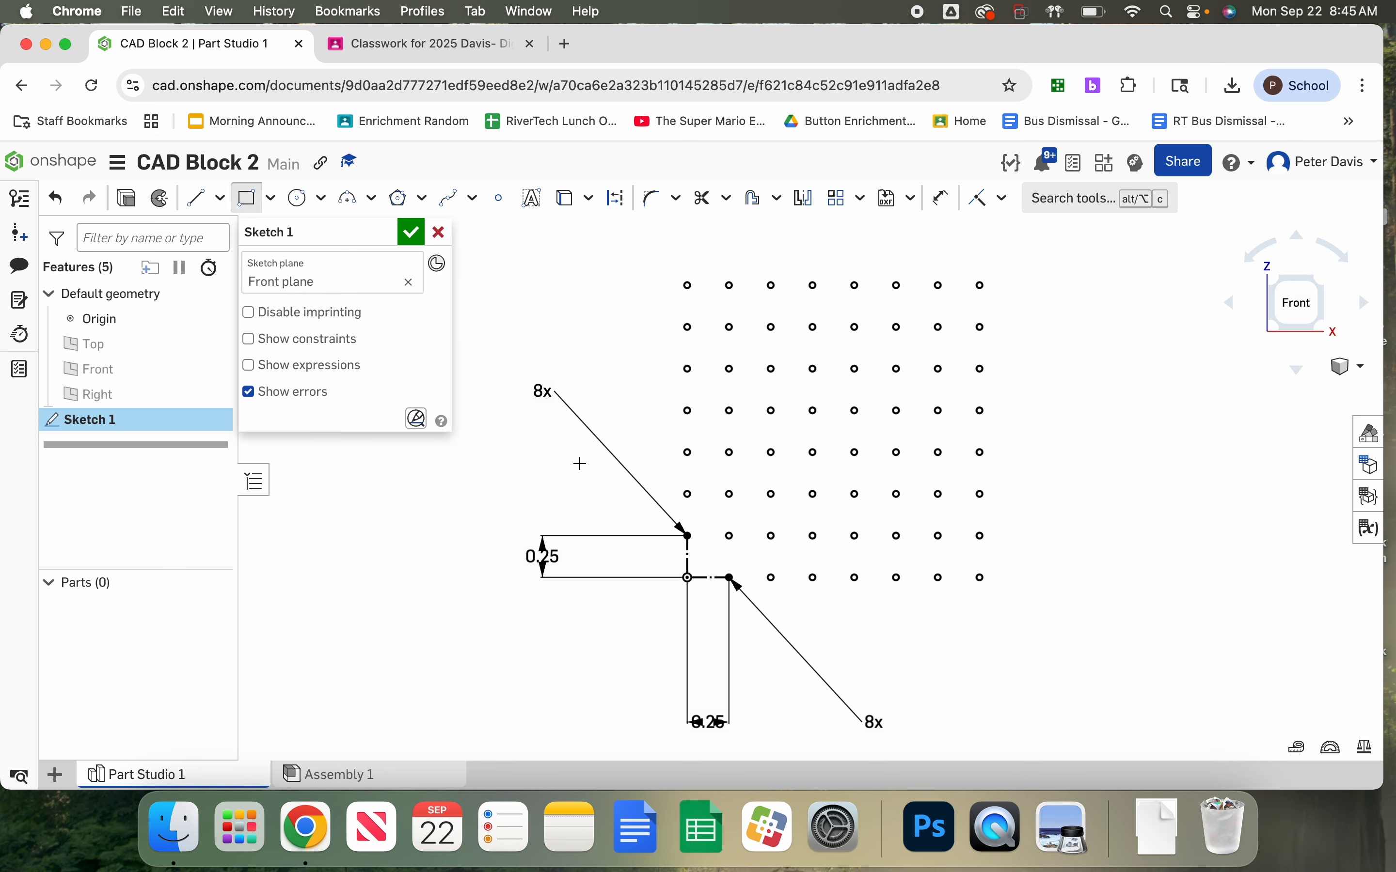
left_click(687, 578)
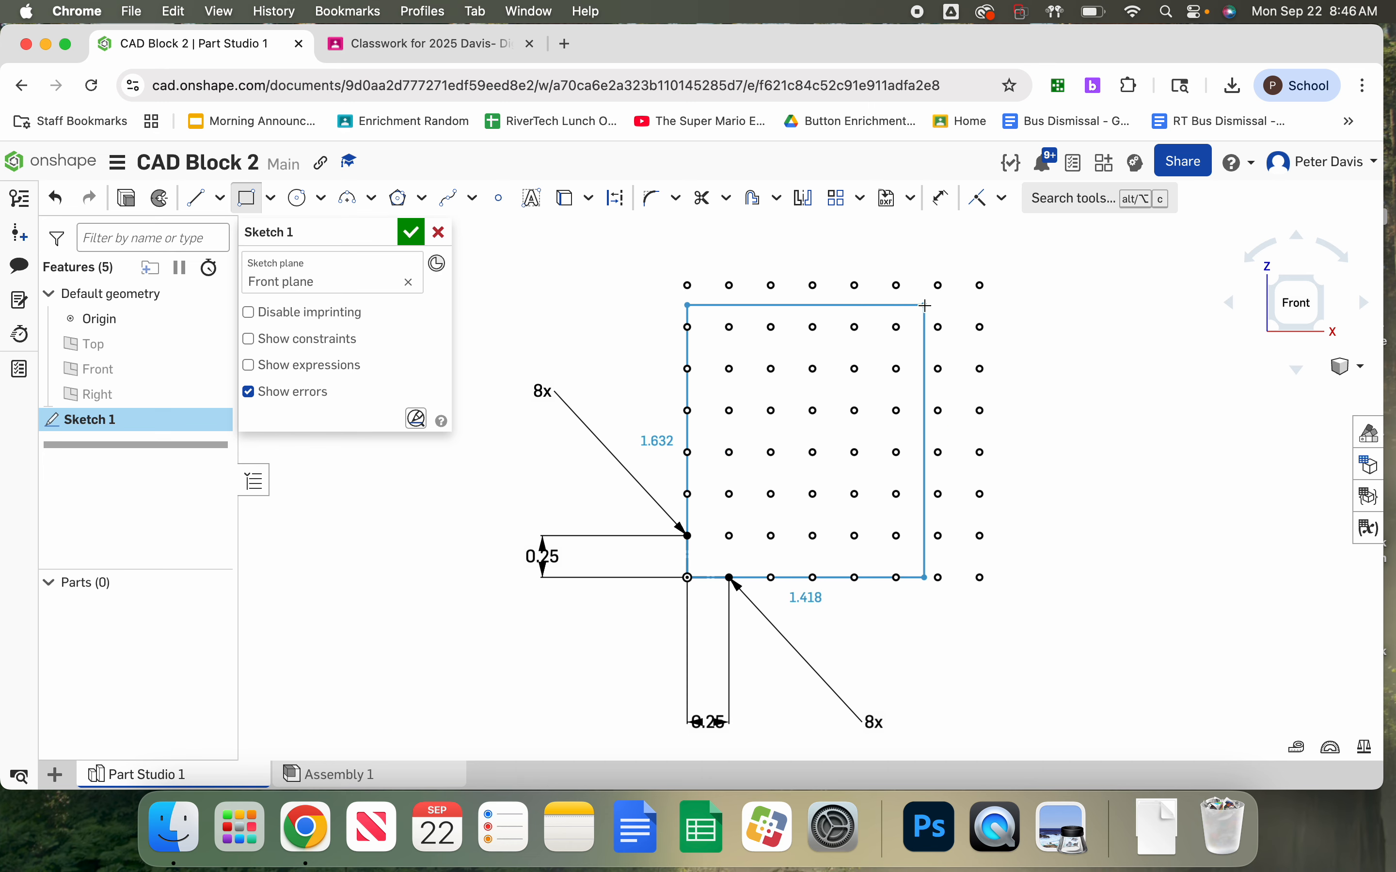
left_click(938, 327)
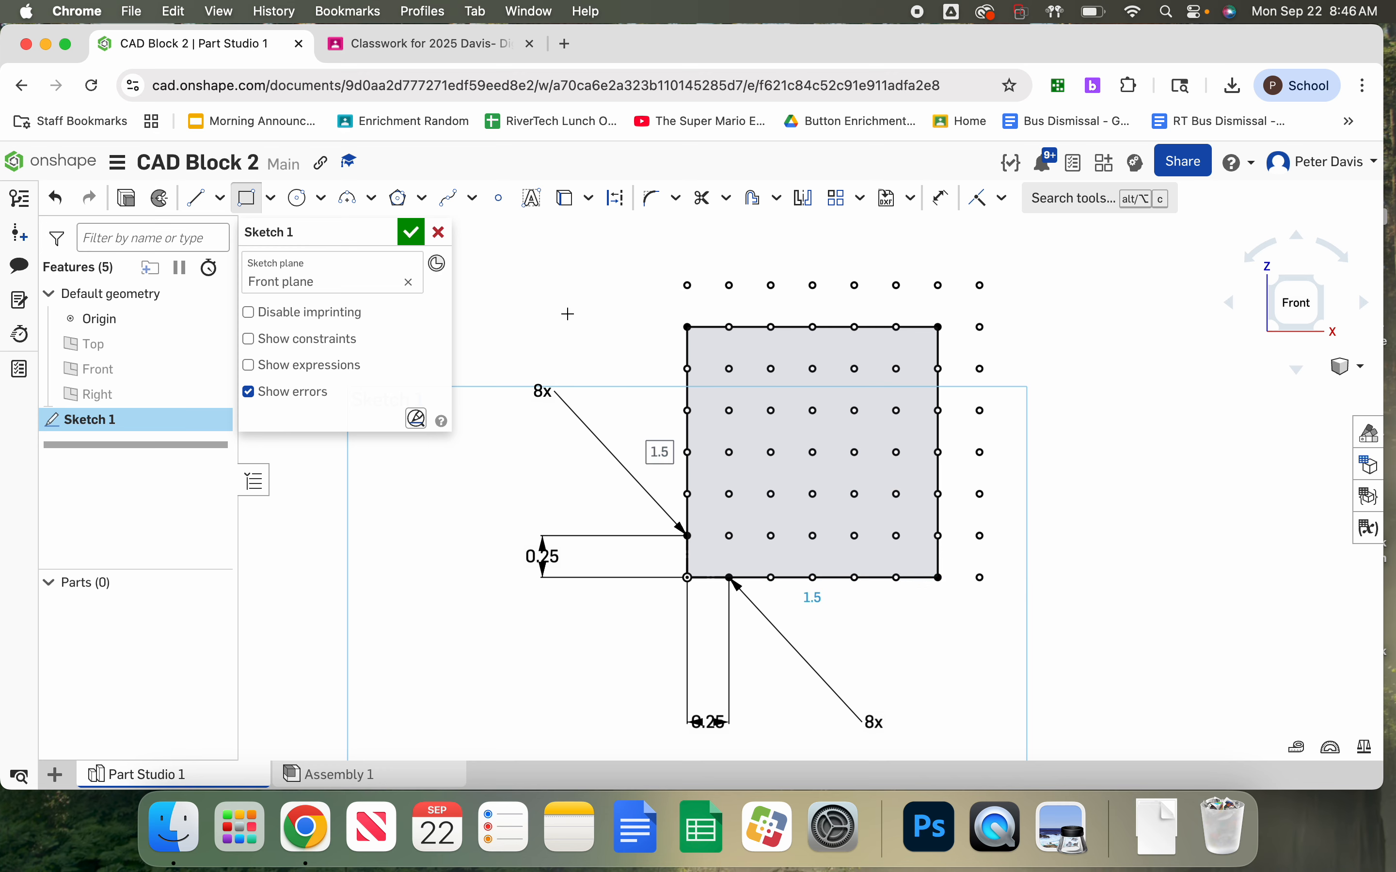
left_click(406, 237)
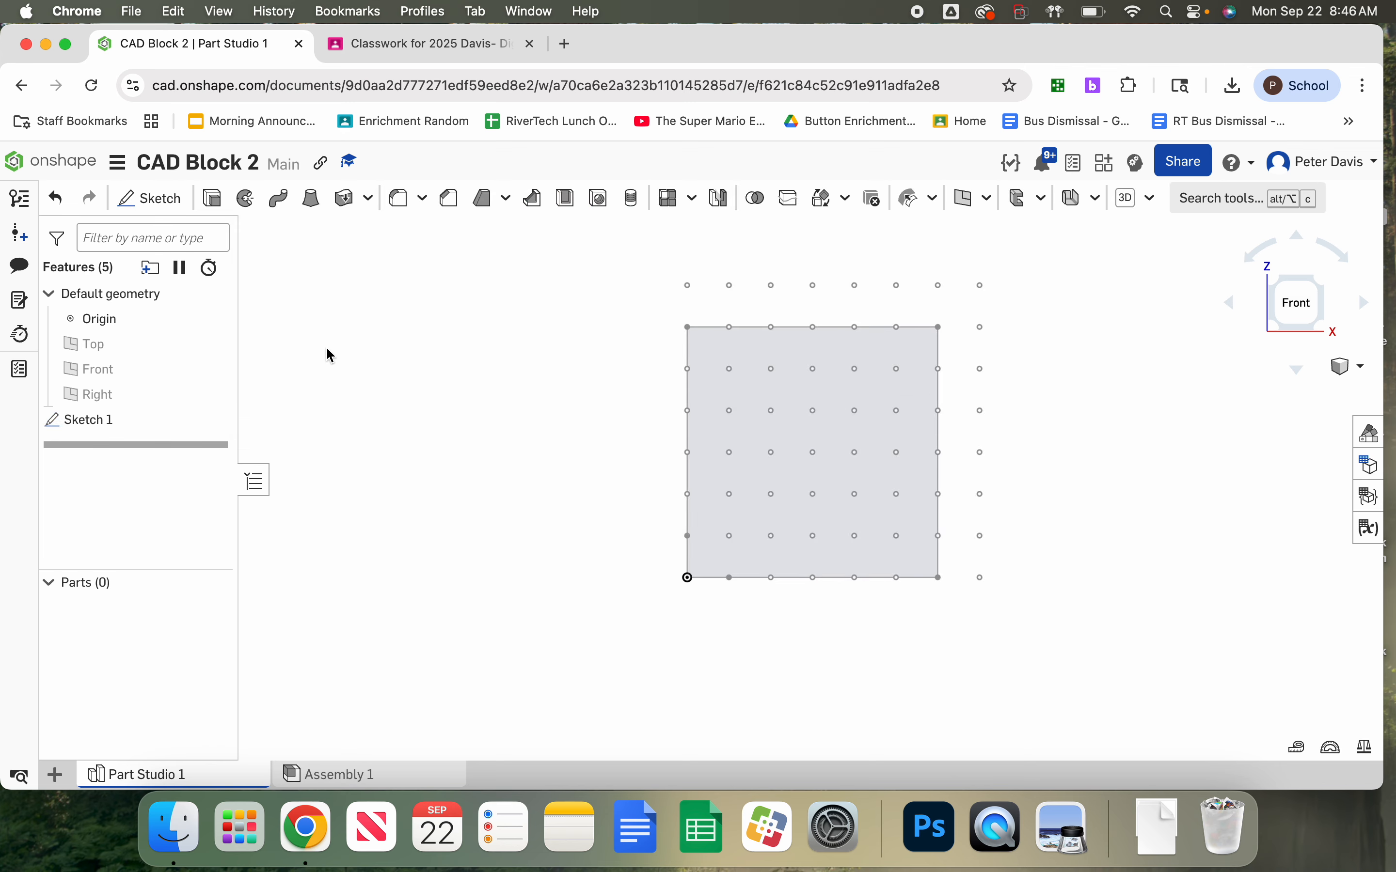
Extrude the square sketch region as a new solid to a depth of 1.5 in with the direction reversed, and accept it
left_click(740, 347)
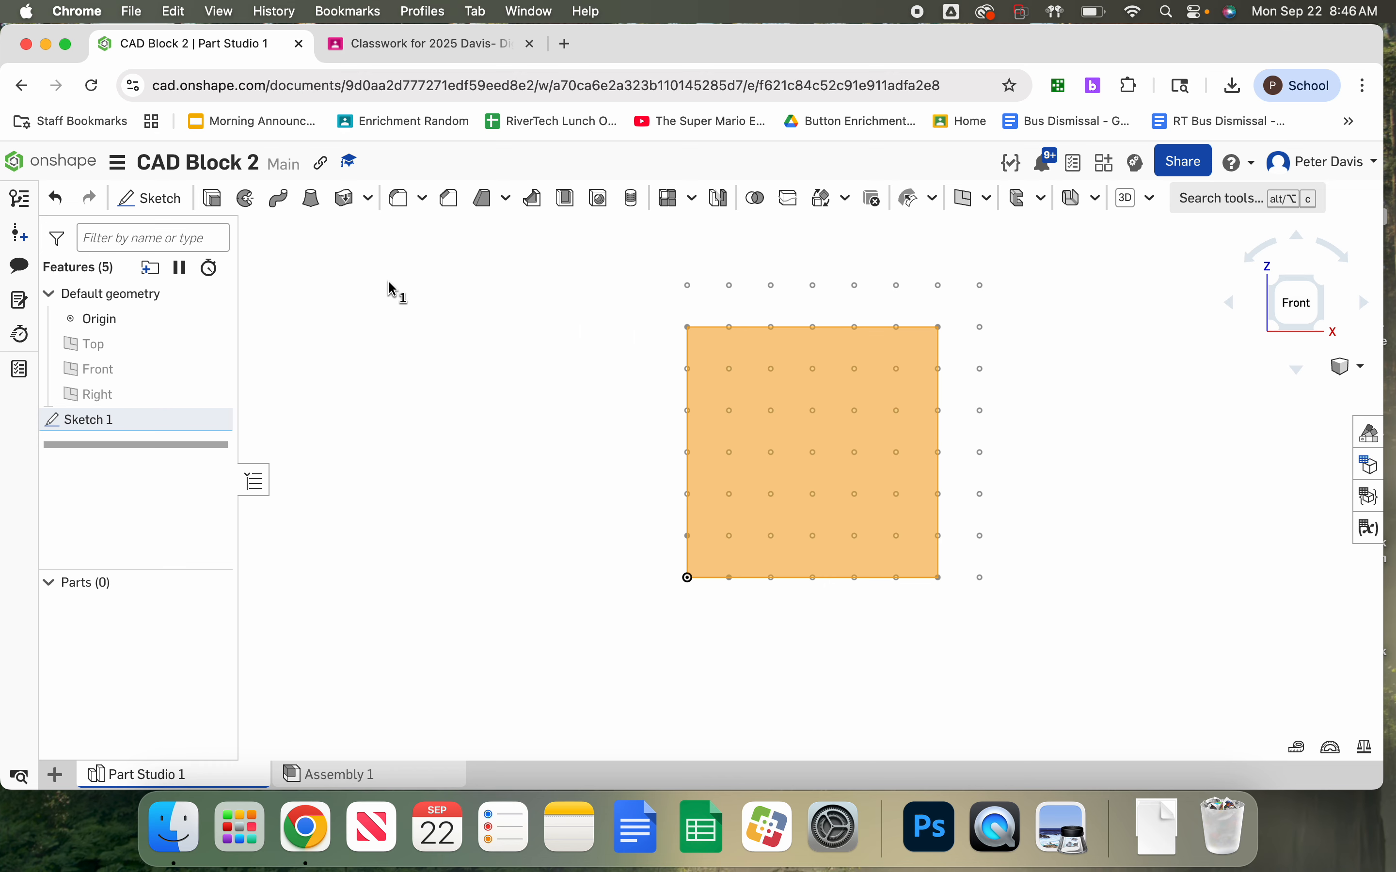
left_click(215, 202)
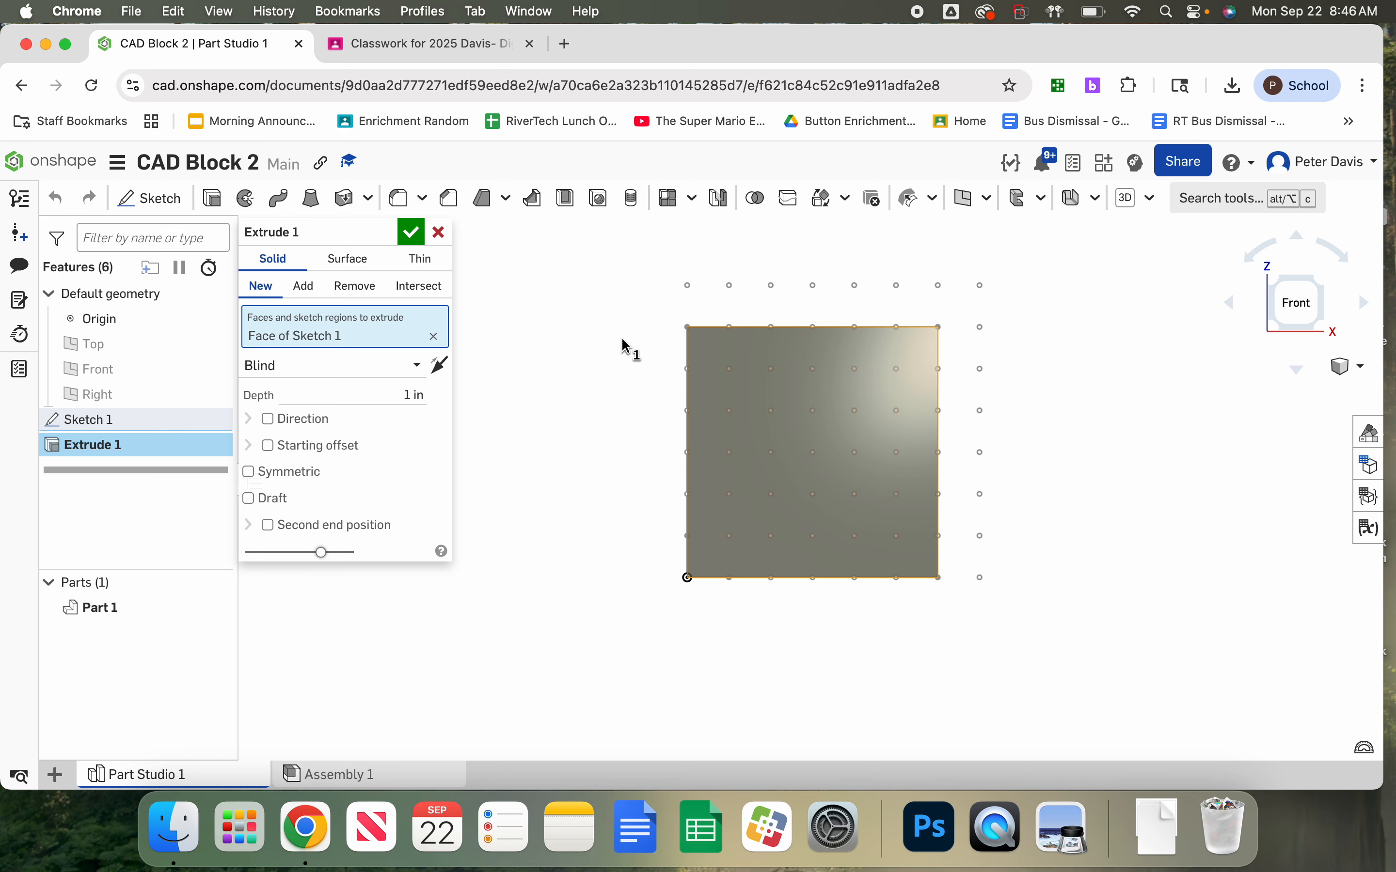
key("shift+7")
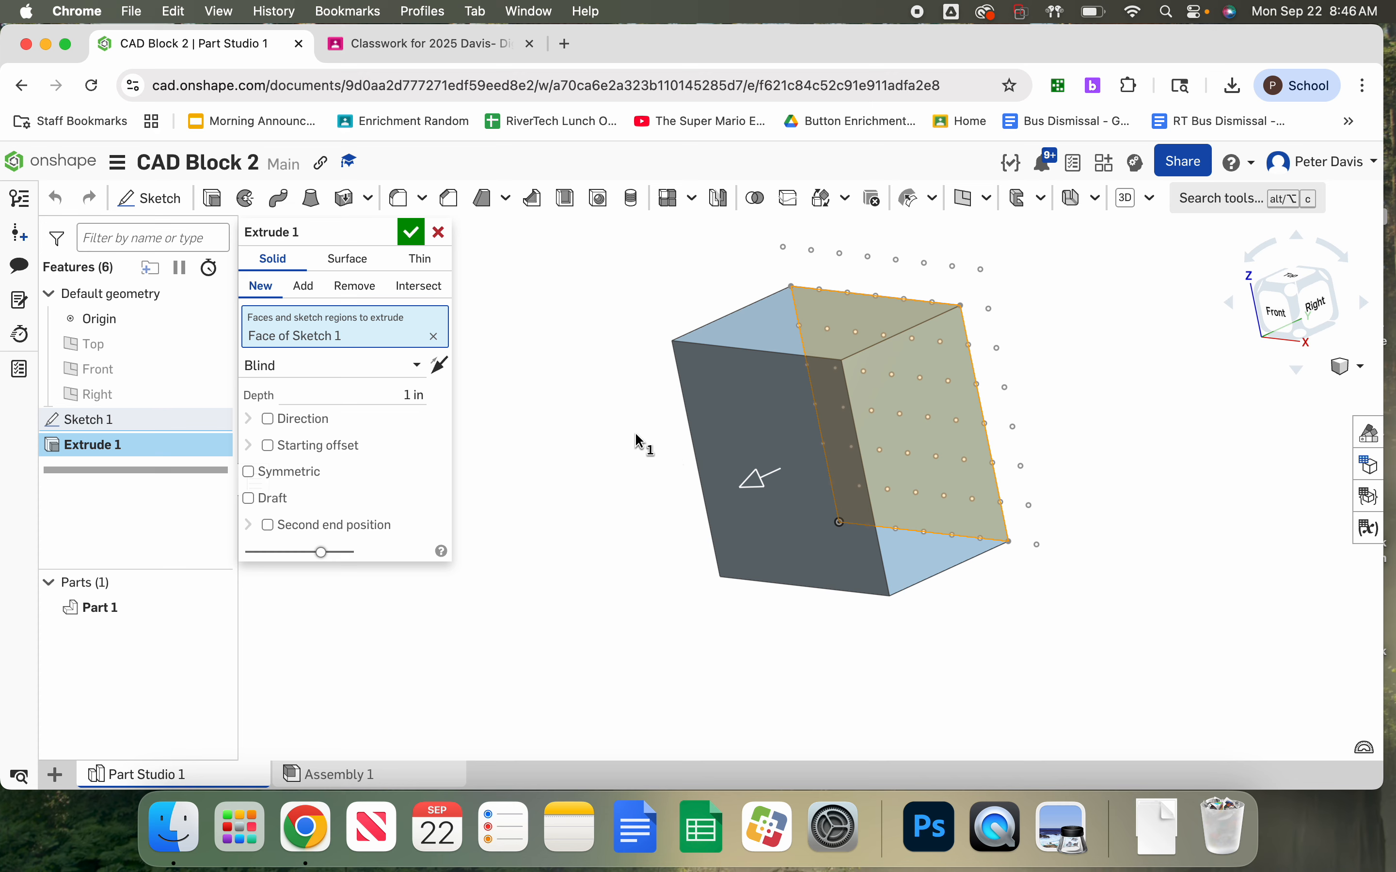
left_click(440, 366)
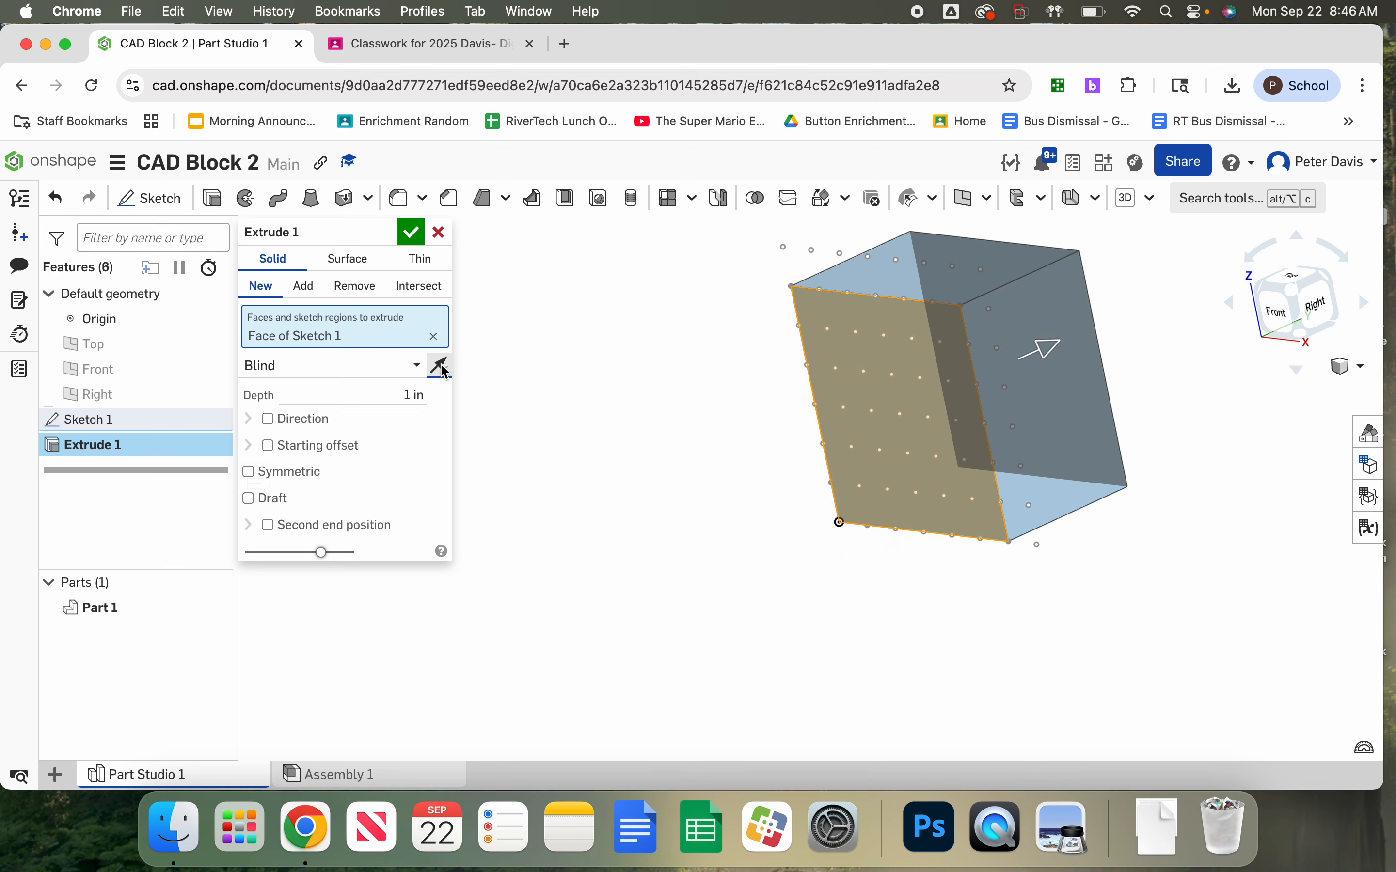
left_click(391, 400)
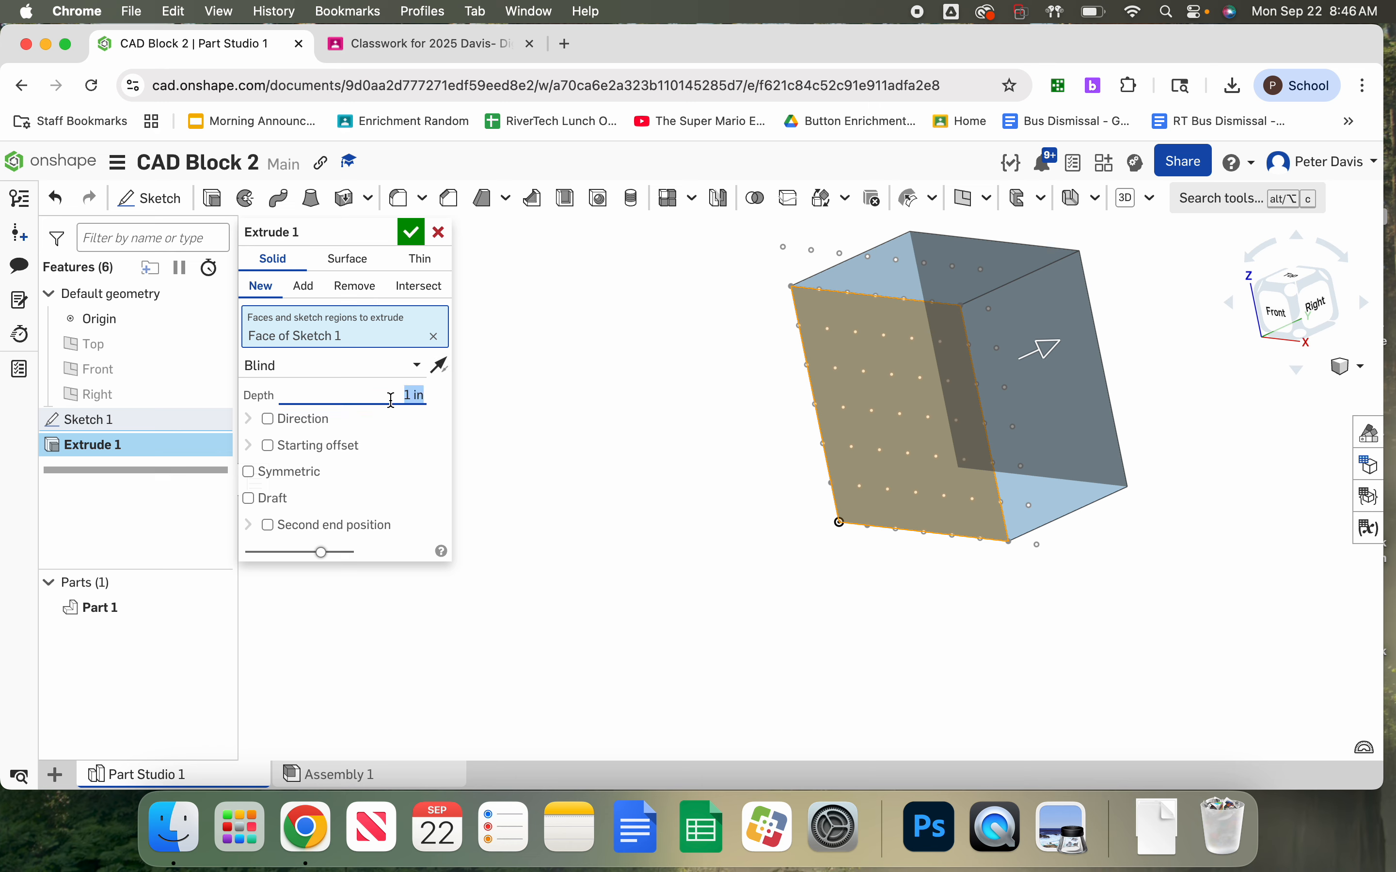
type("1.5")
key("Return")
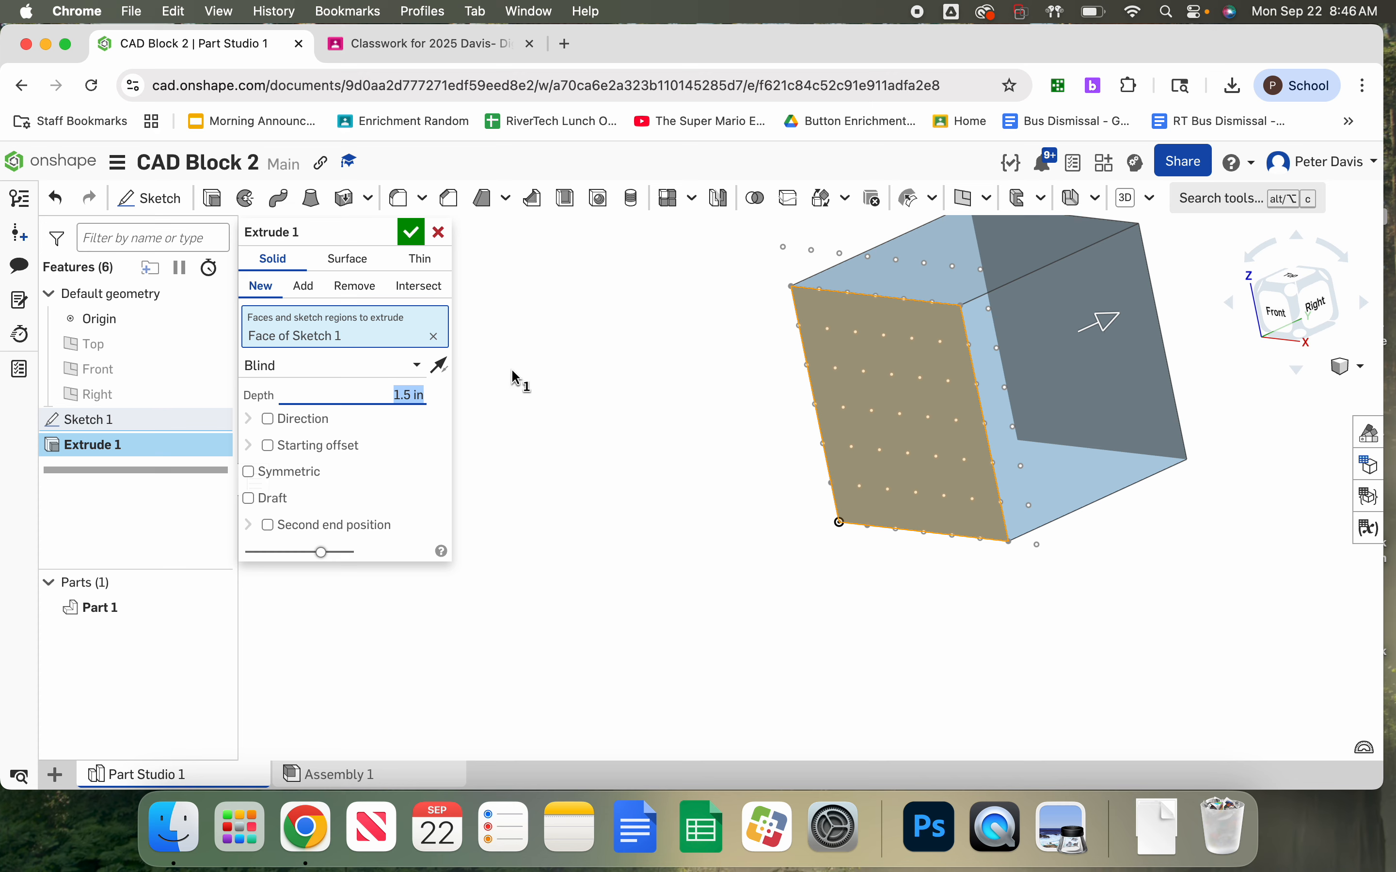
left_click(411, 232)
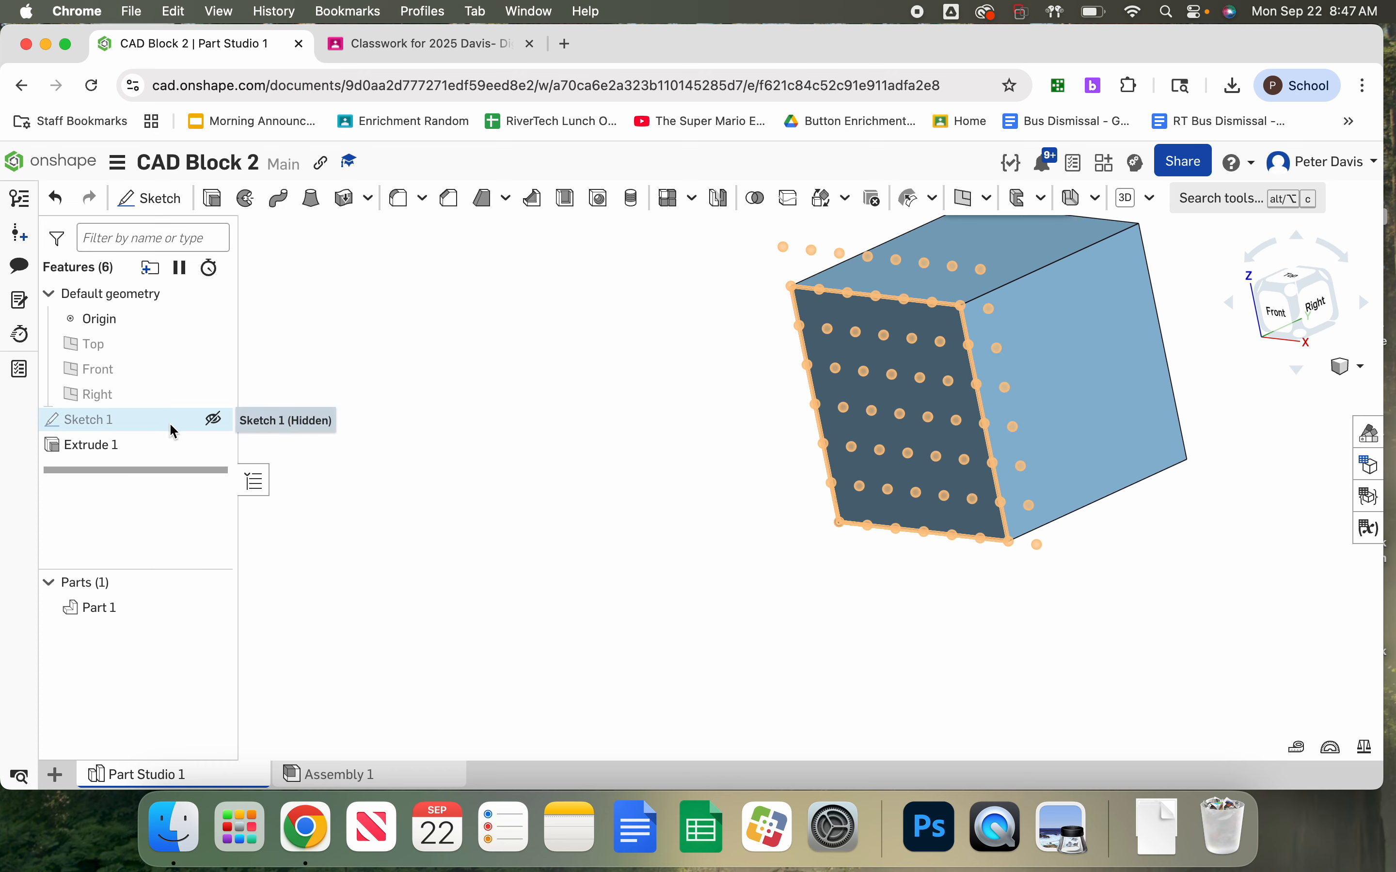
Show Sketch 1 again and start a new sketch on its square face, viewed from the front
left_click(213, 421)
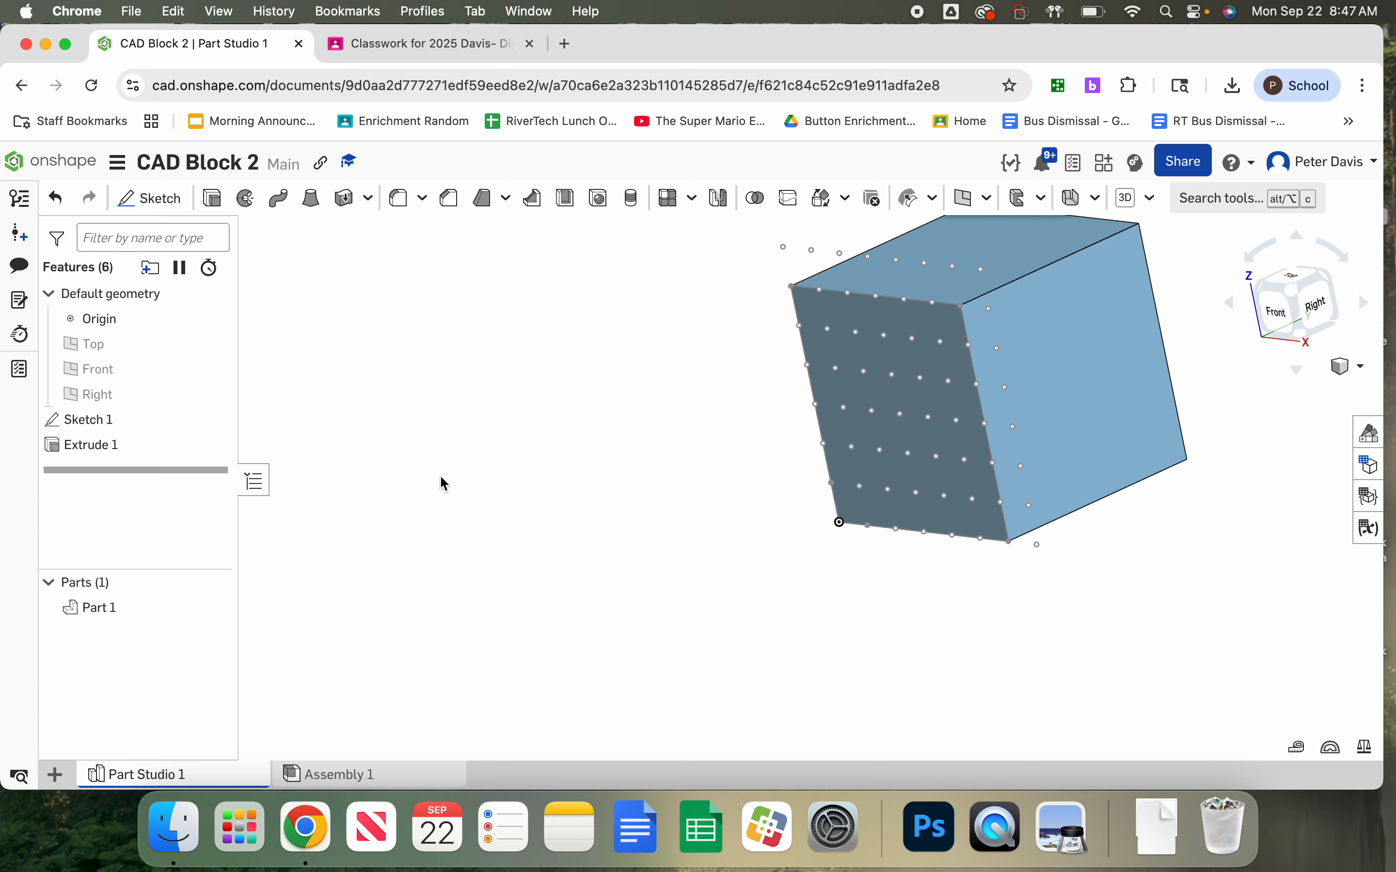
scroll(438, 650, "up", 2)
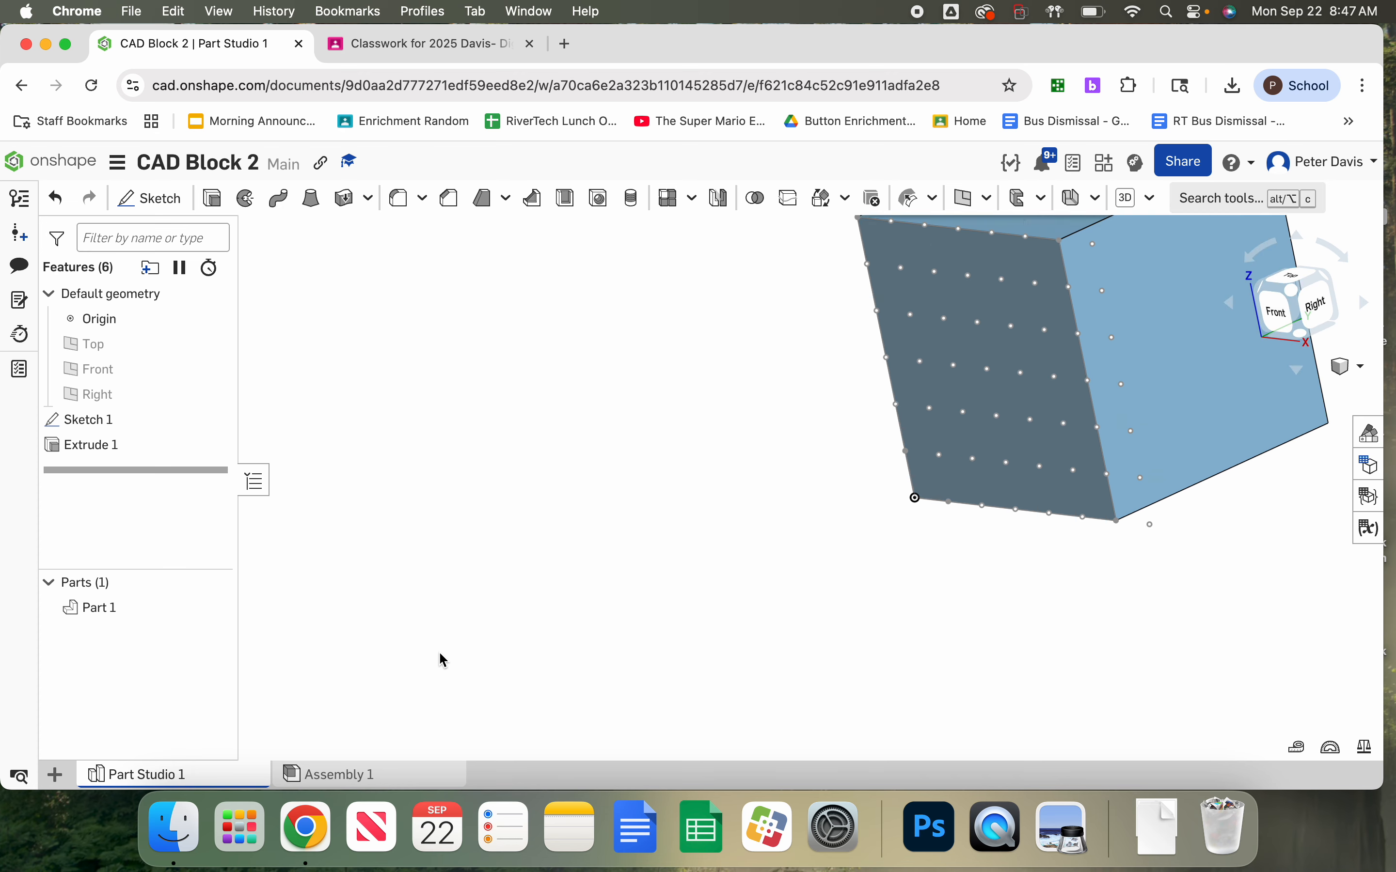
scroll(439, 651, "down", 3)
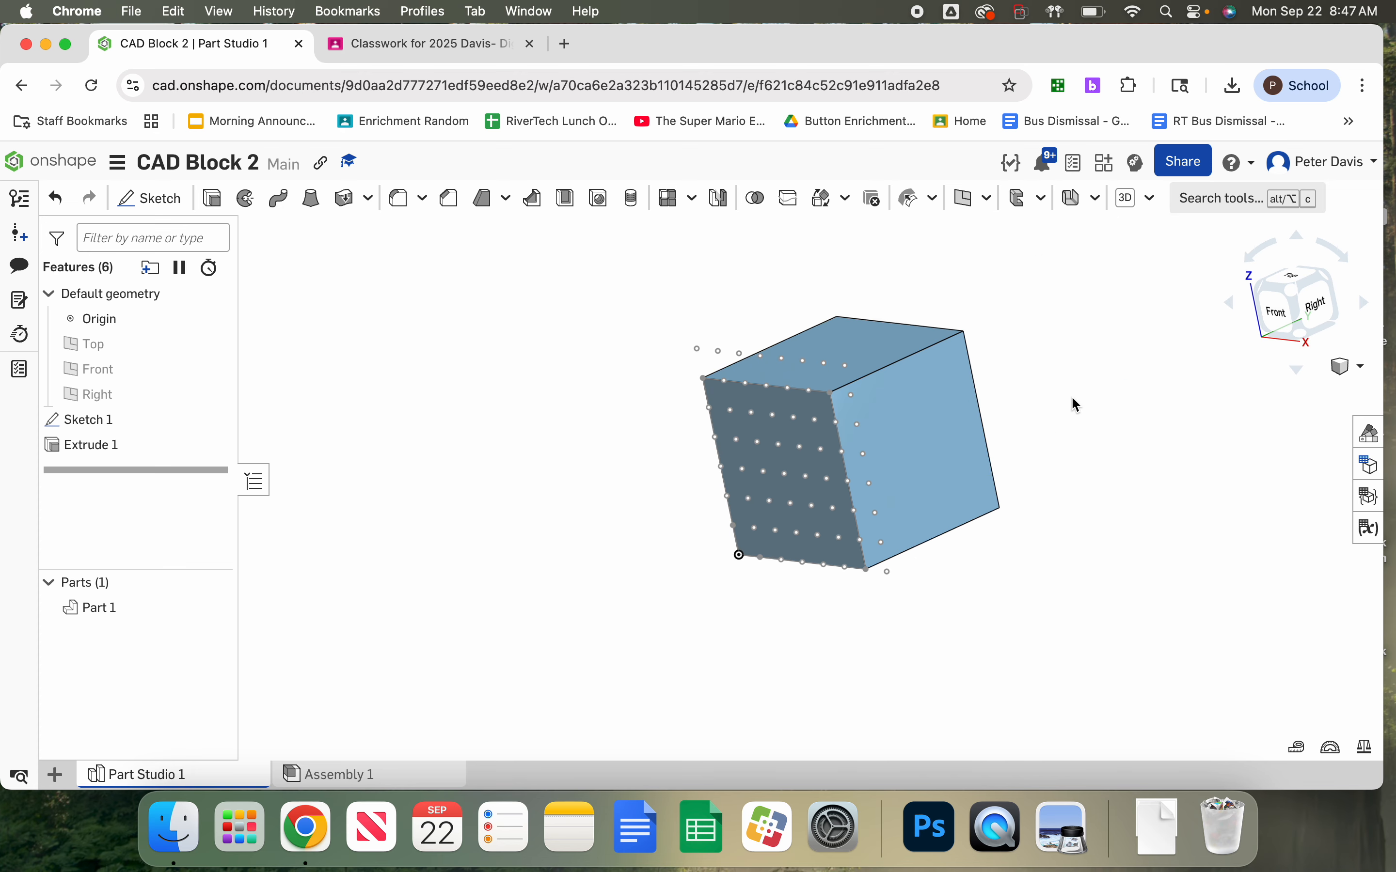
left_click(1277, 316)
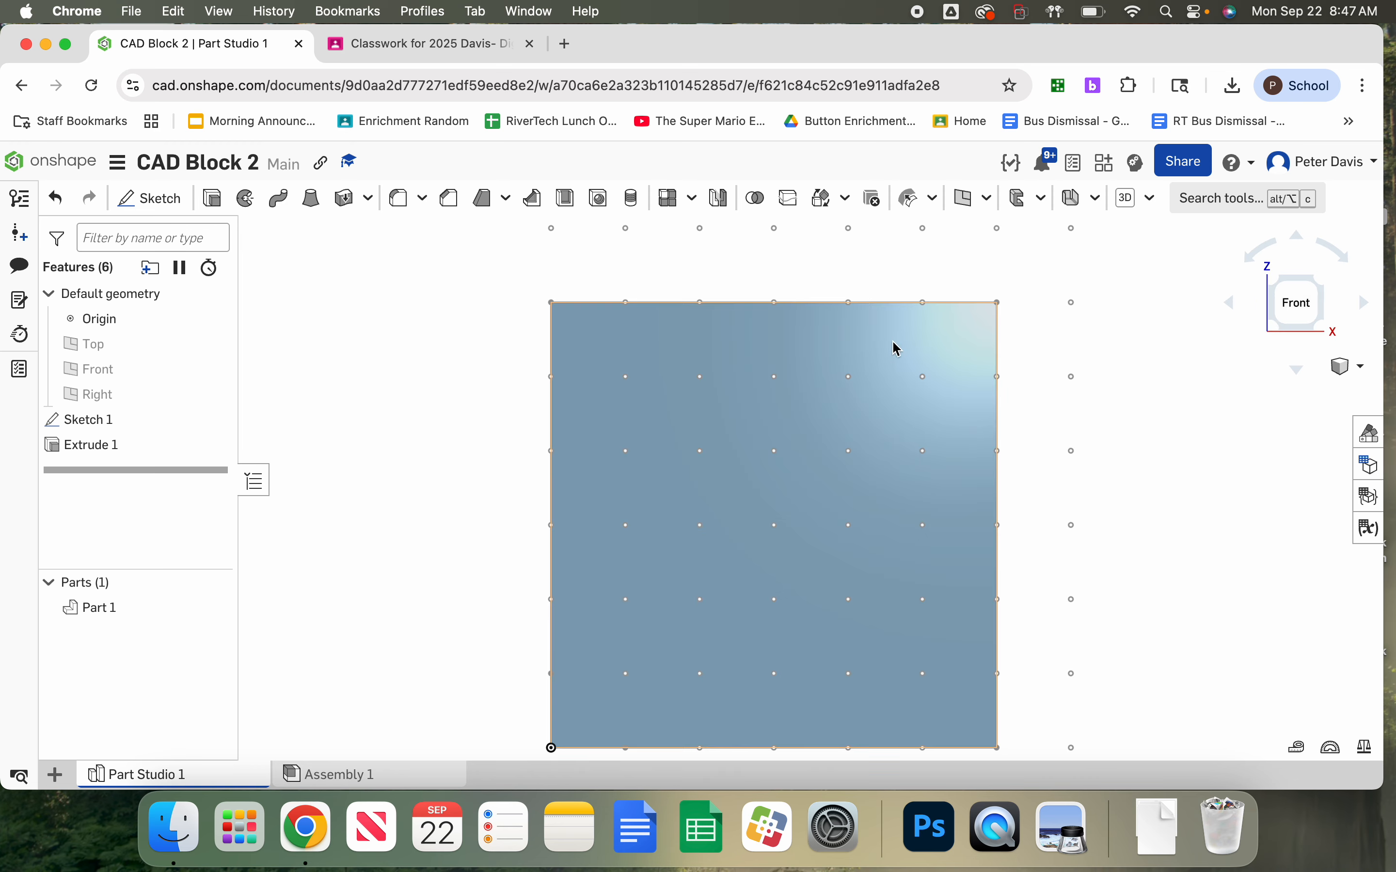
left_click(898, 348)
right_click(896, 348)
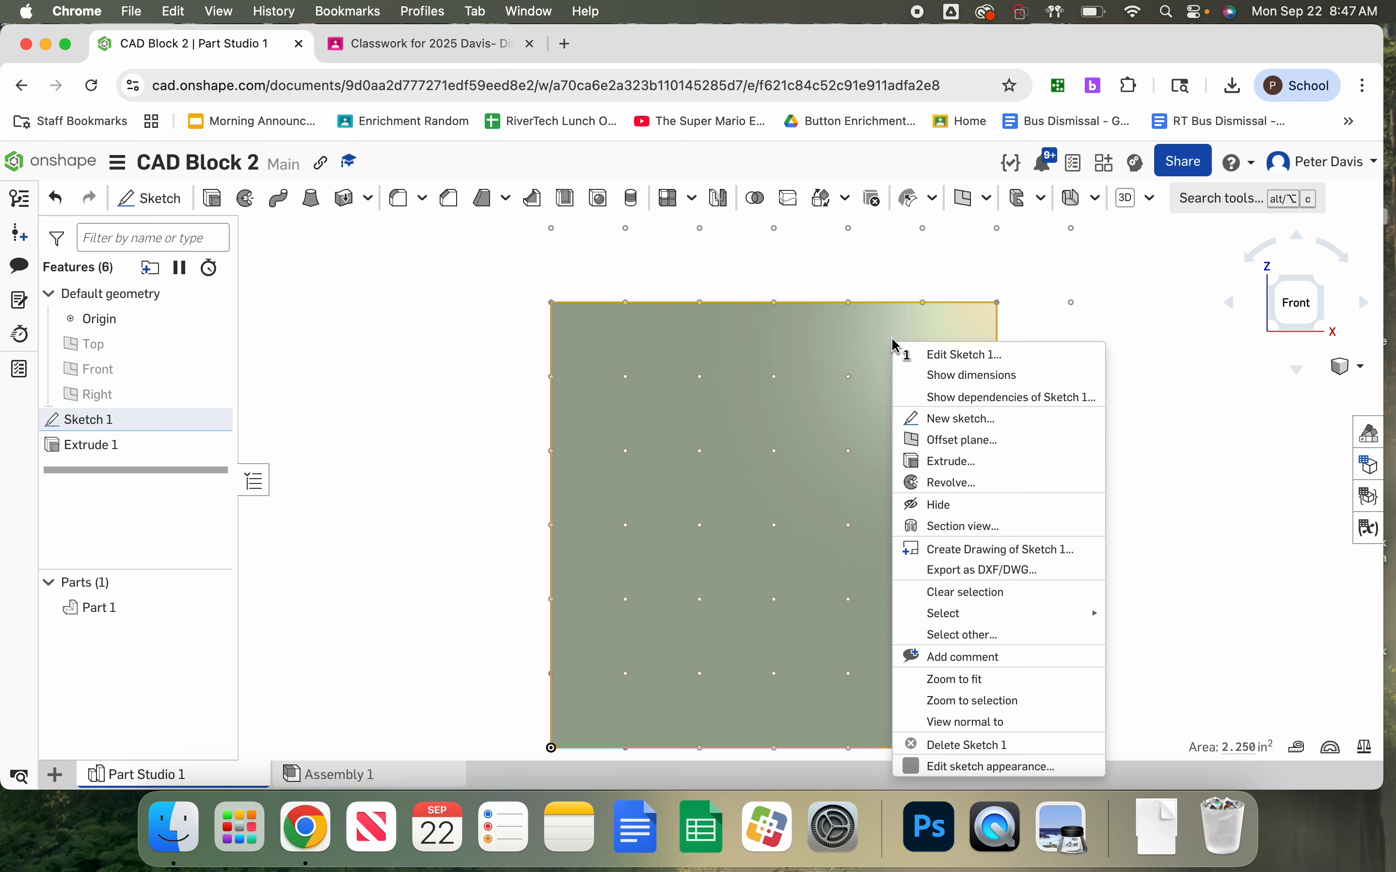
left_click(926, 420)
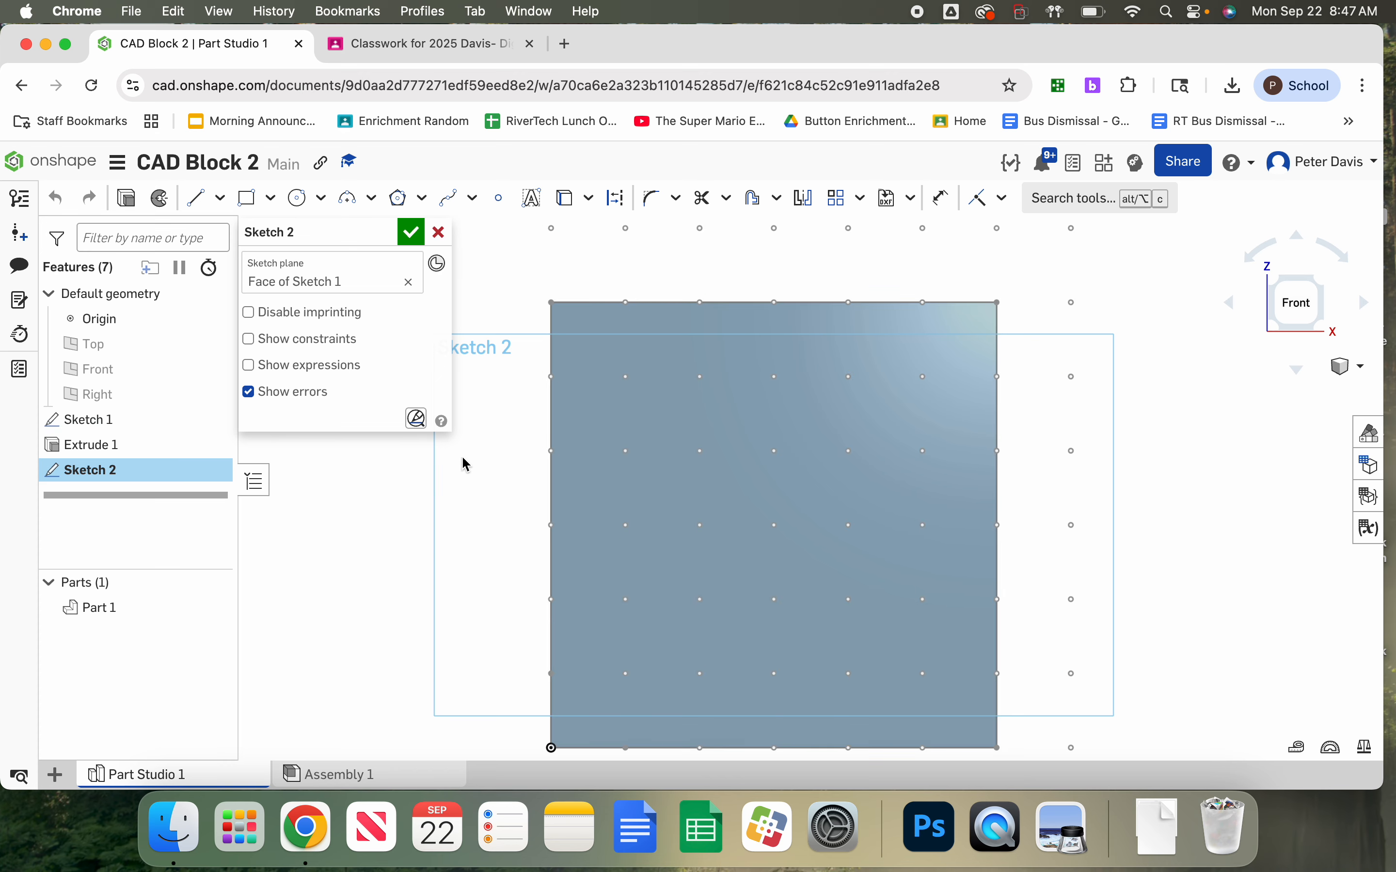
Draw a 0.5 by 0.5 in corner rectangle on the grid points, starting at the square's upper-right corner
scroll(466, 464, "down", 1)
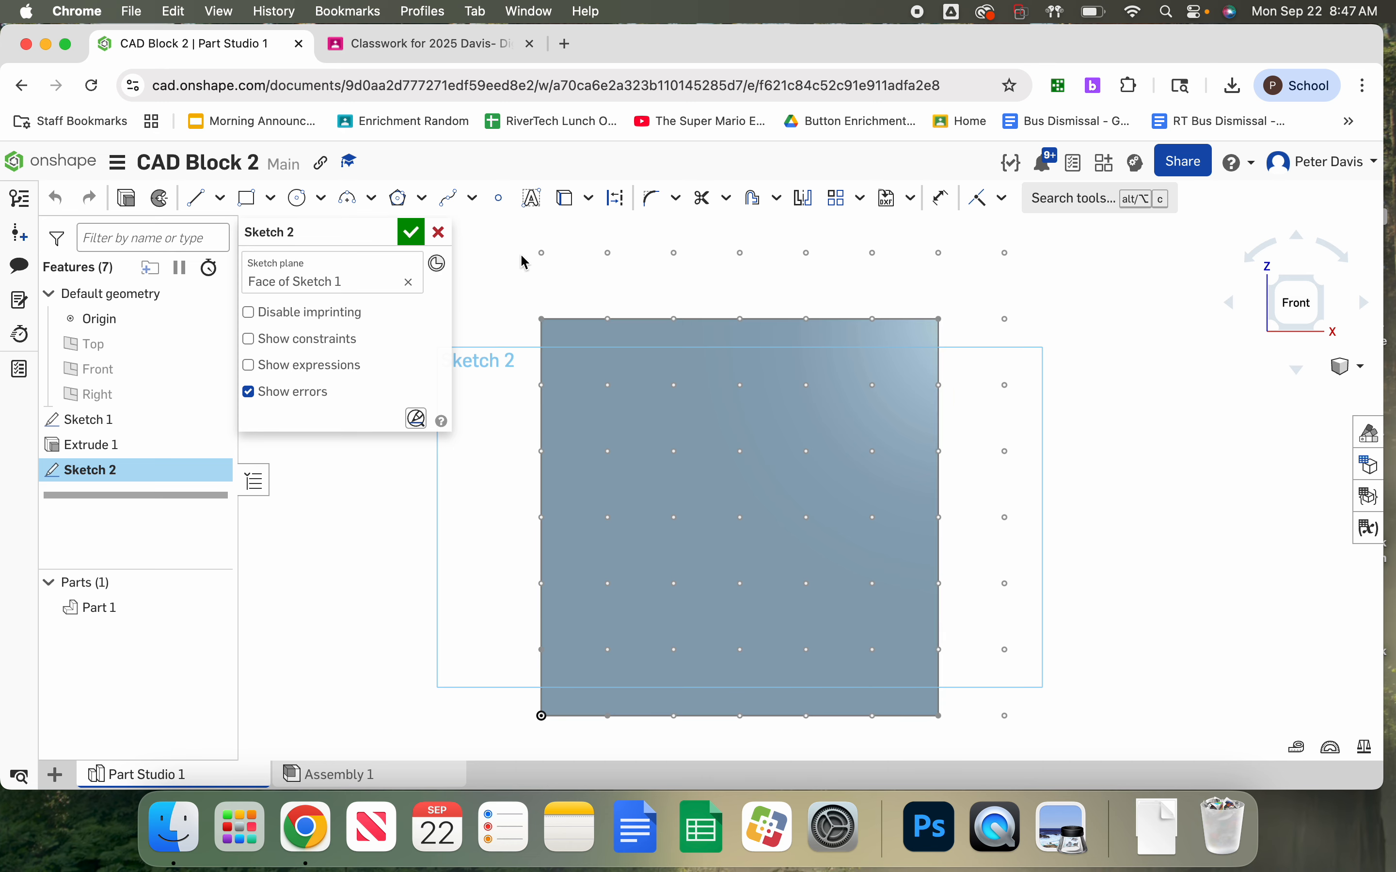
left_click(259, 206)
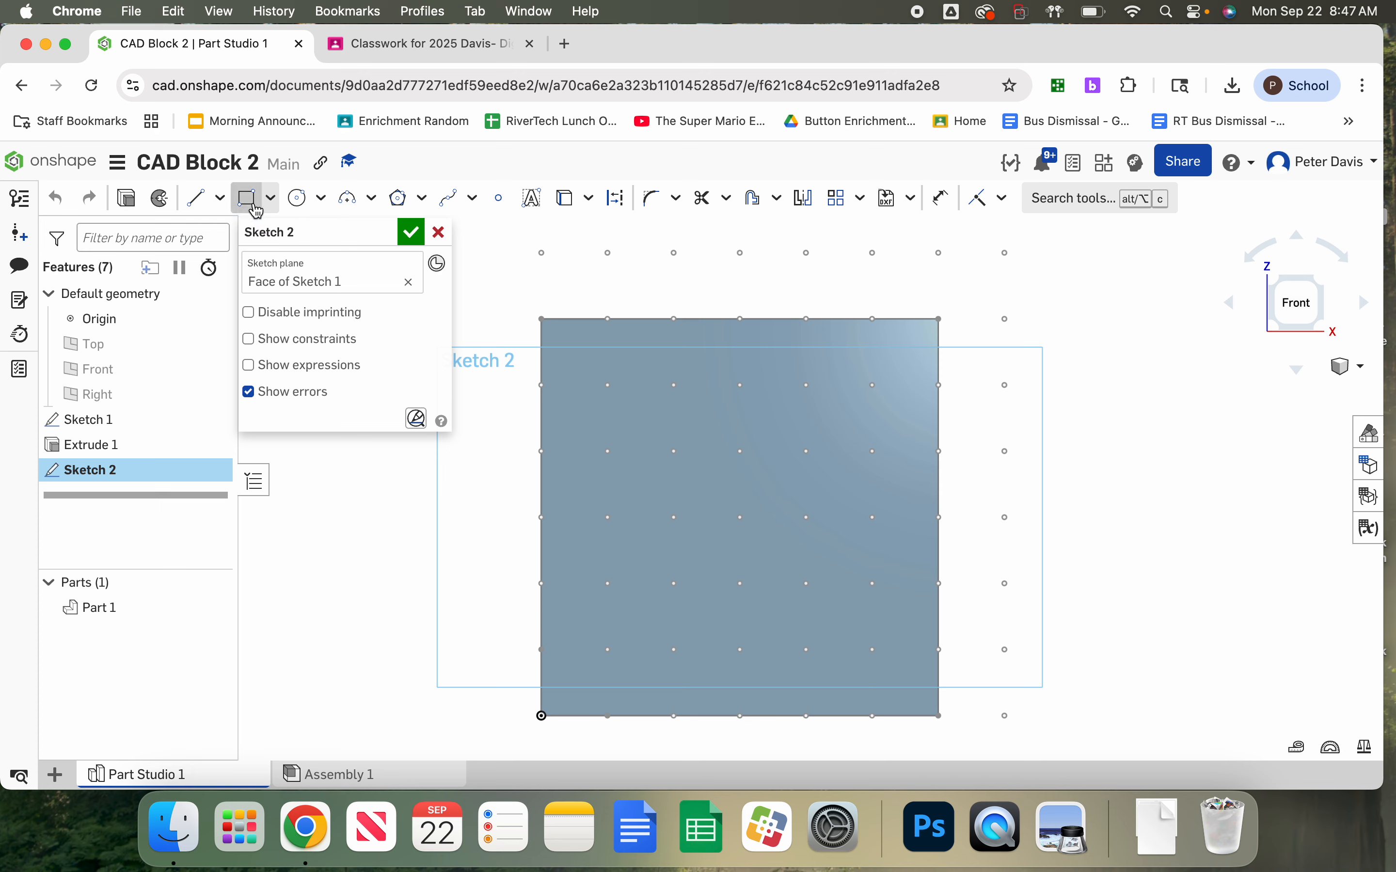
left_click(939, 318)
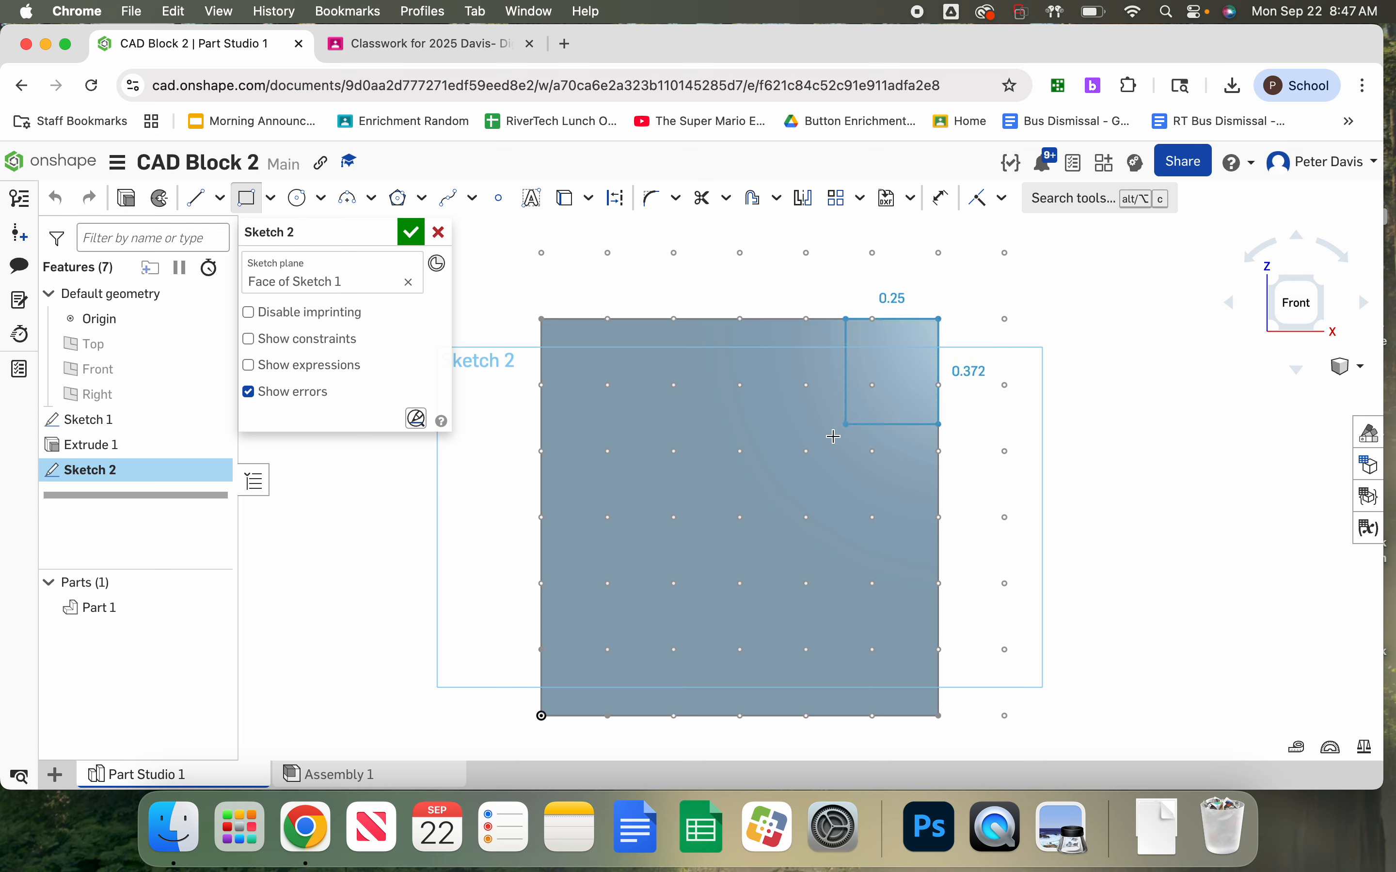
left_click(807, 452)
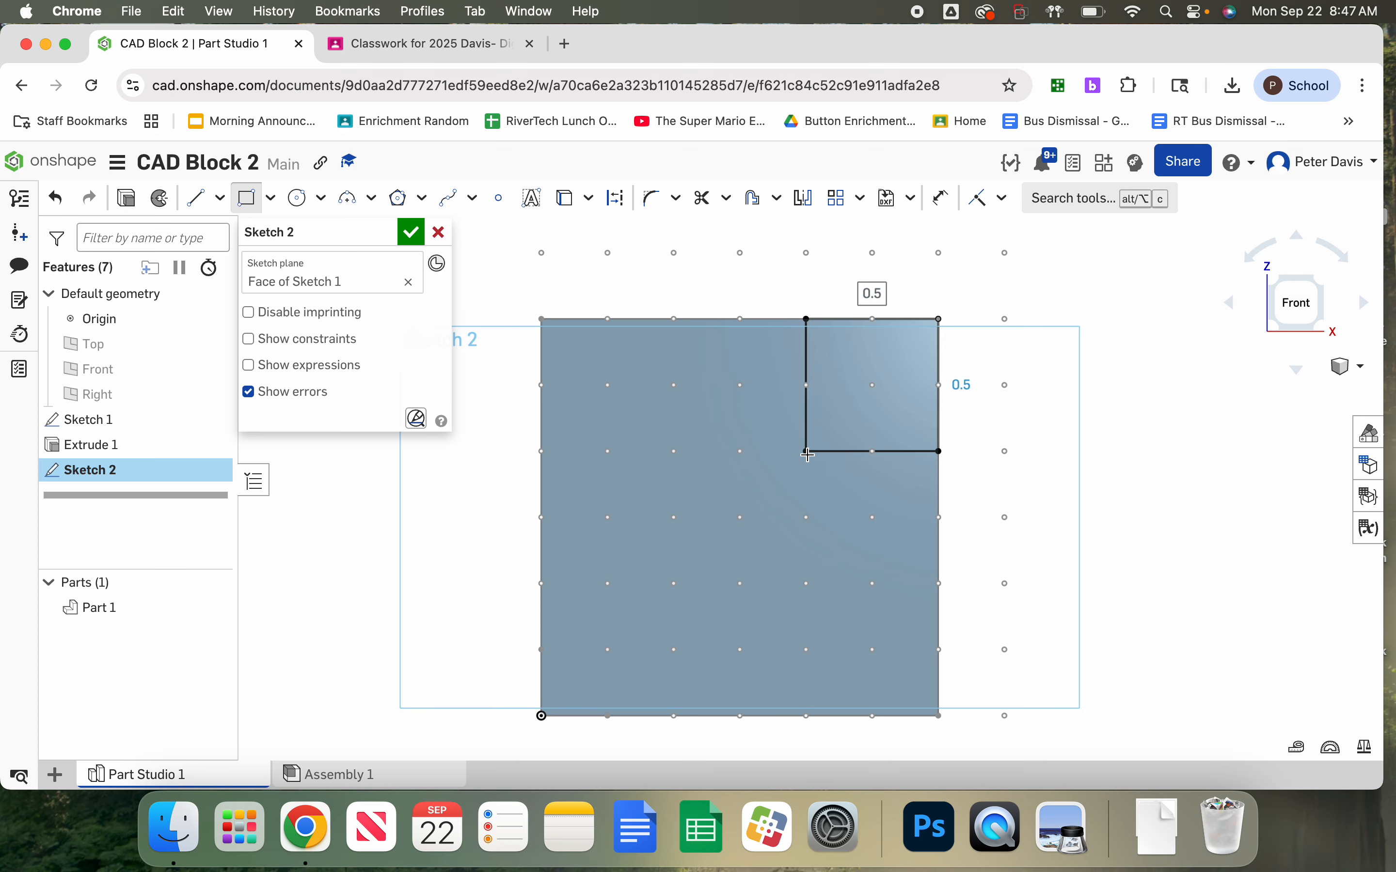
key("Tab")
key("Tab")
key("Tab")
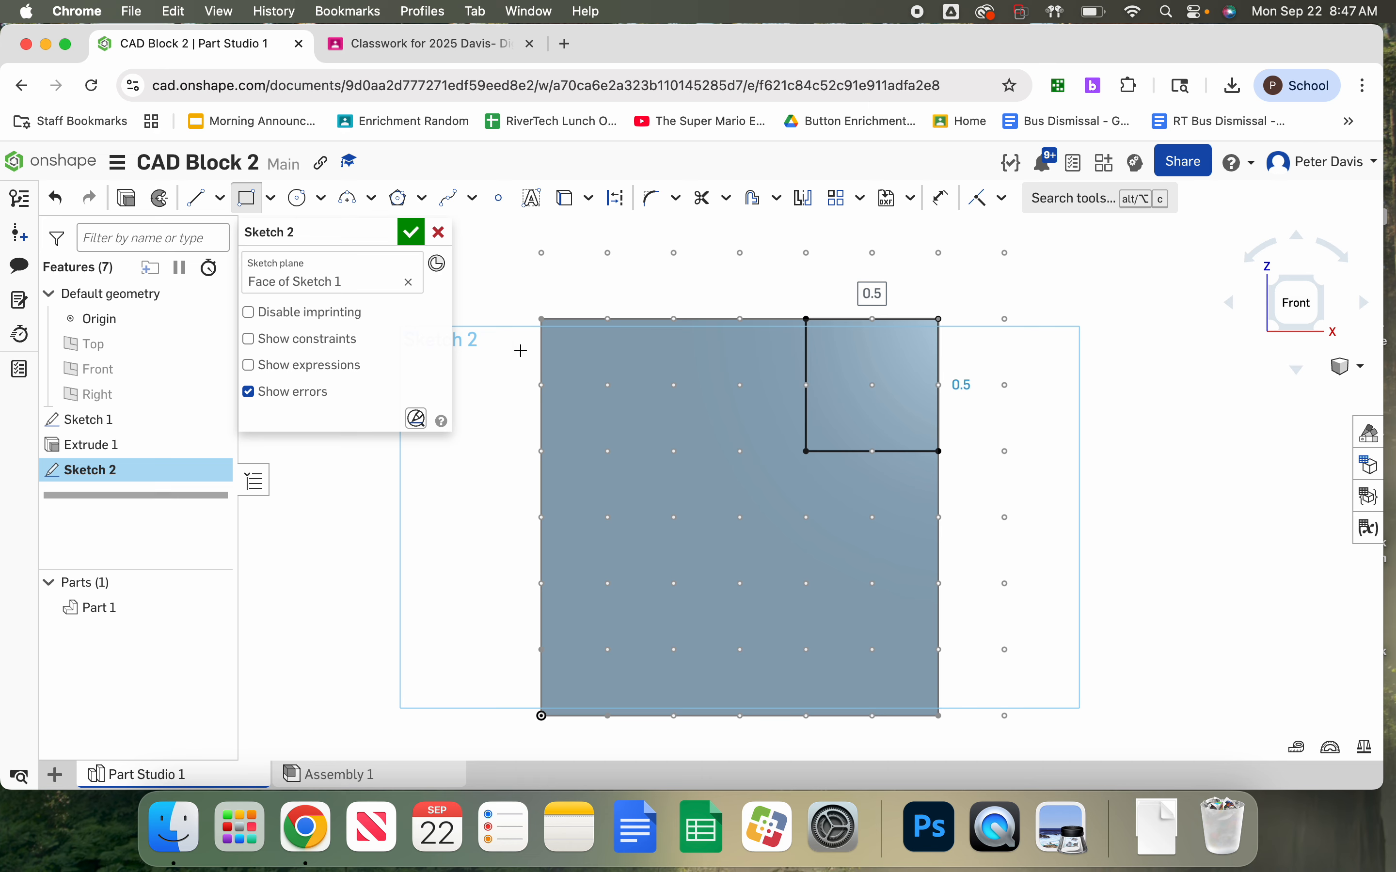
Draw a 3 point arc of 0.25 in radius, centred on the square's bottom edge and arching upward through the grid point
left_click(373, 200)
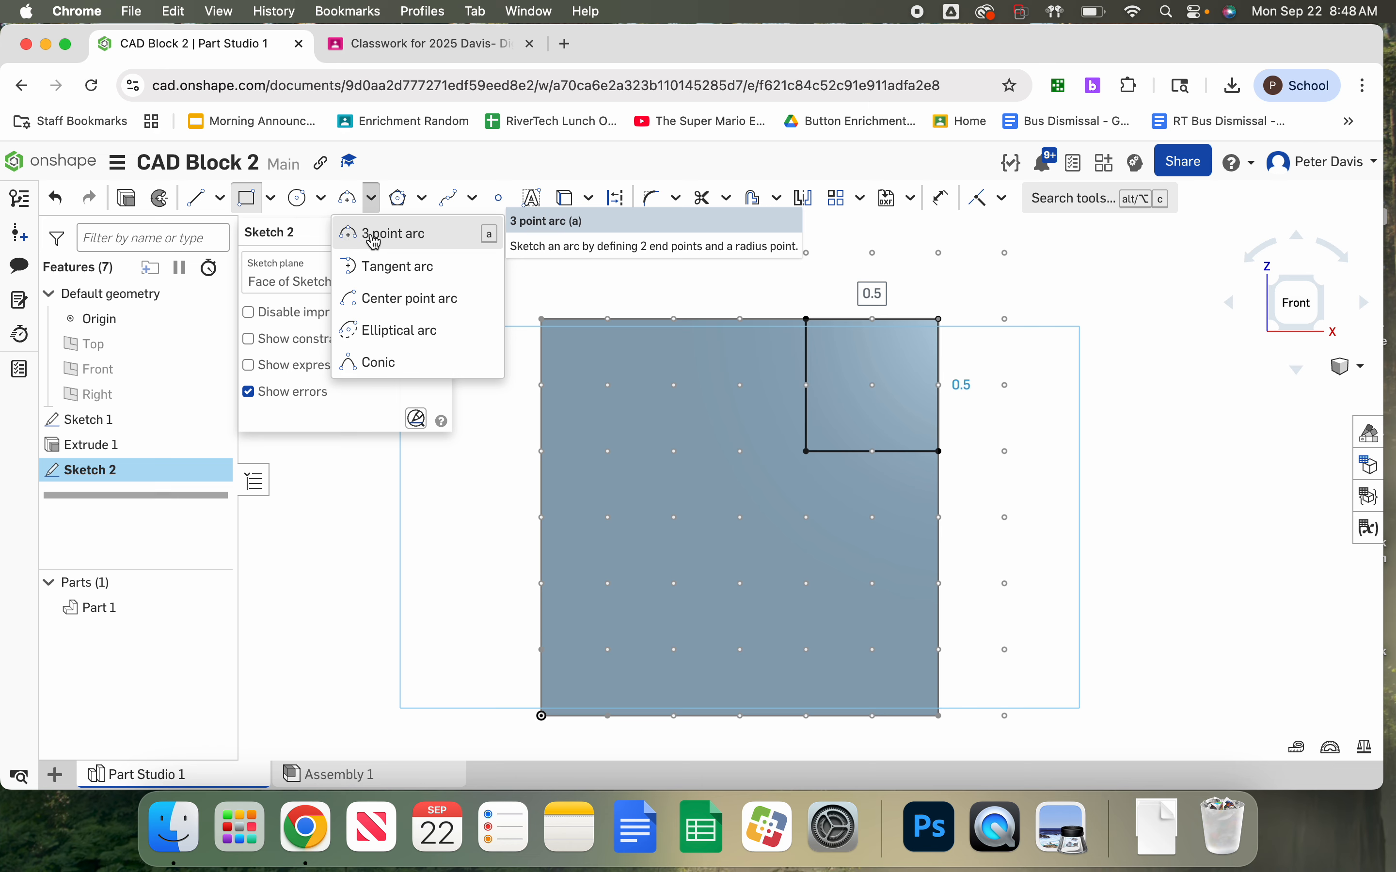
left_click(364, 236)
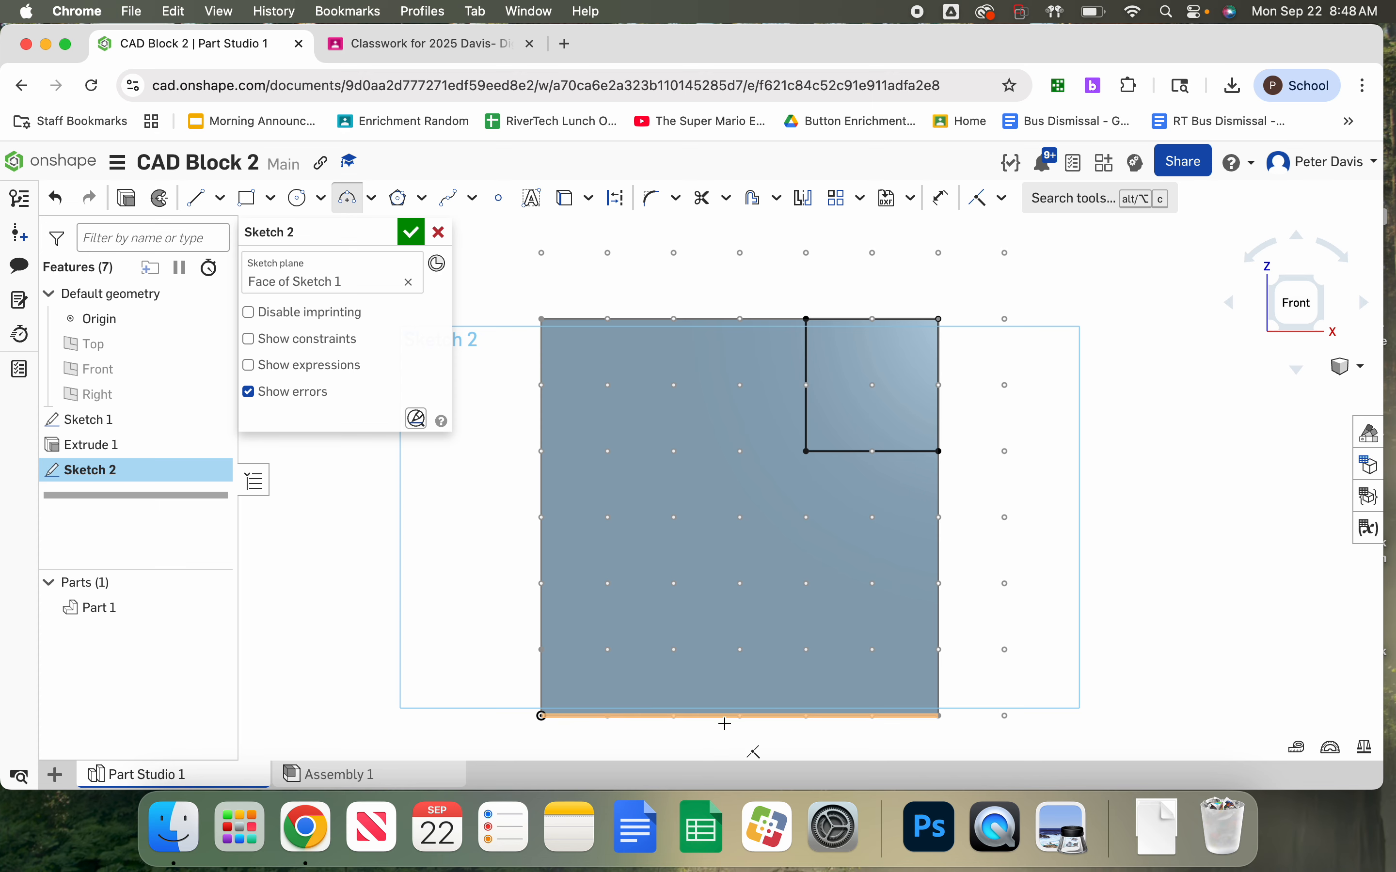
left_click(675, 716)
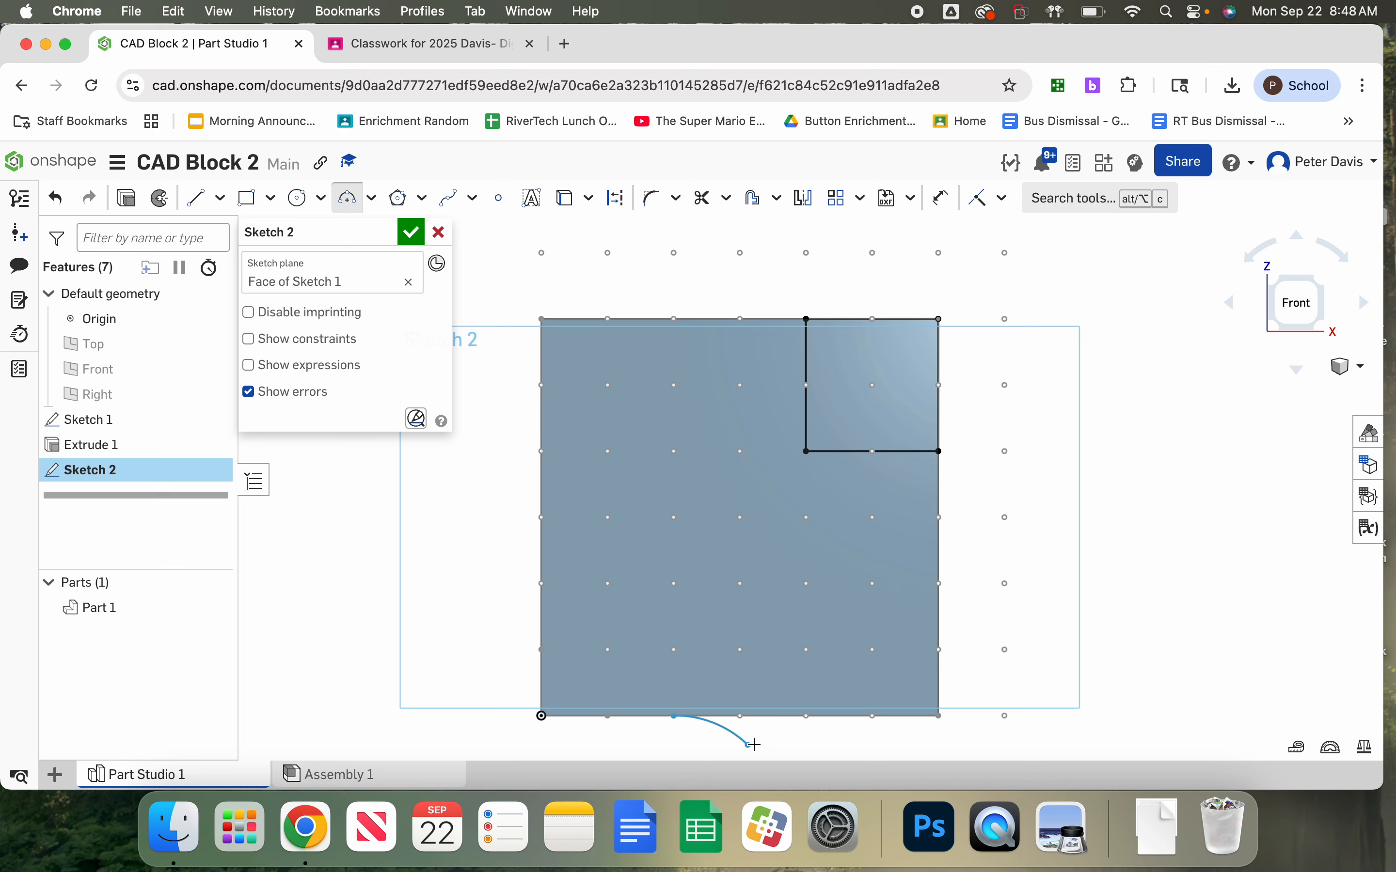
left_click(806, 716)
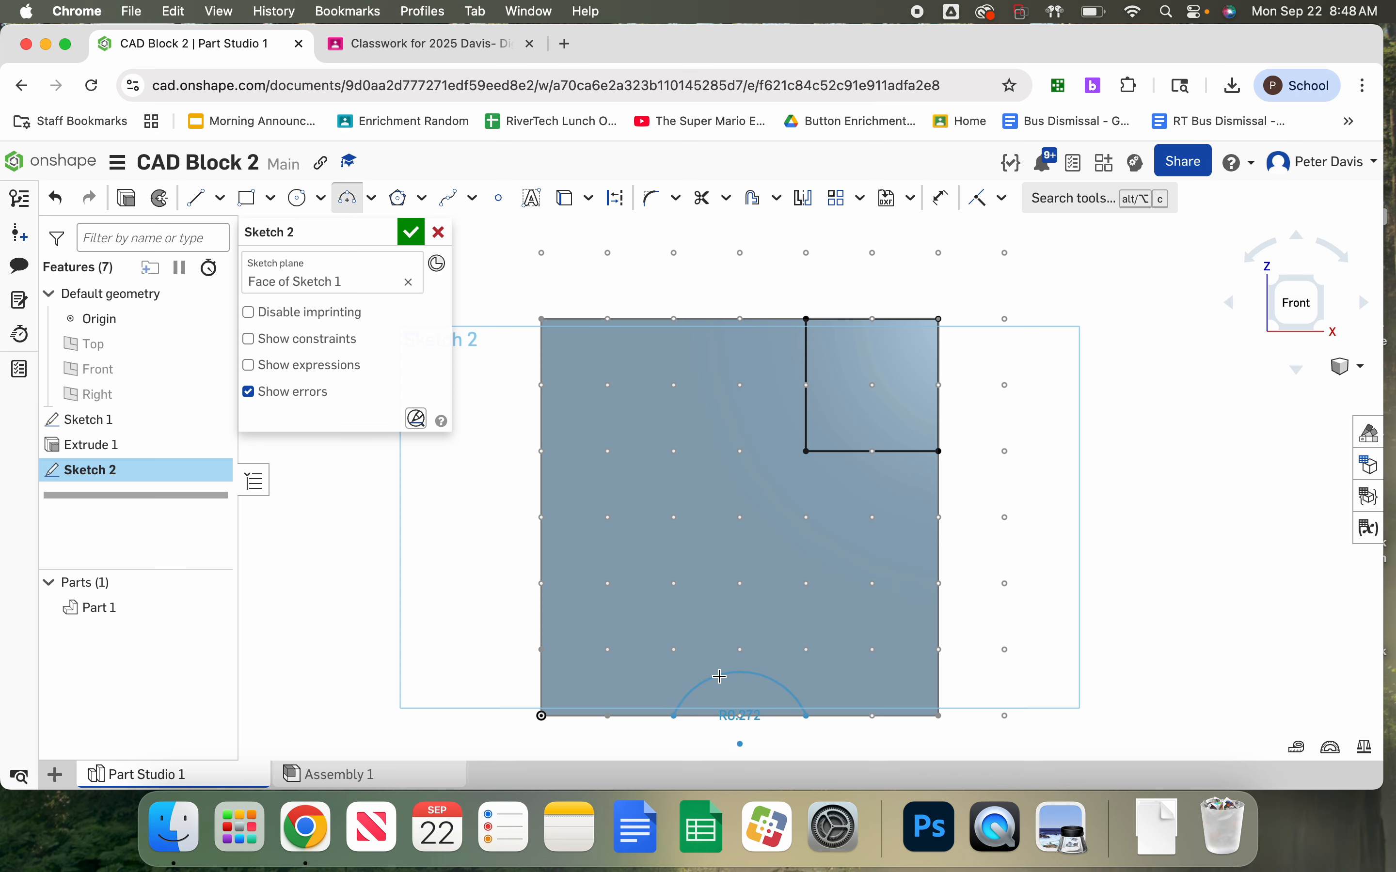
left_click(743, 650)
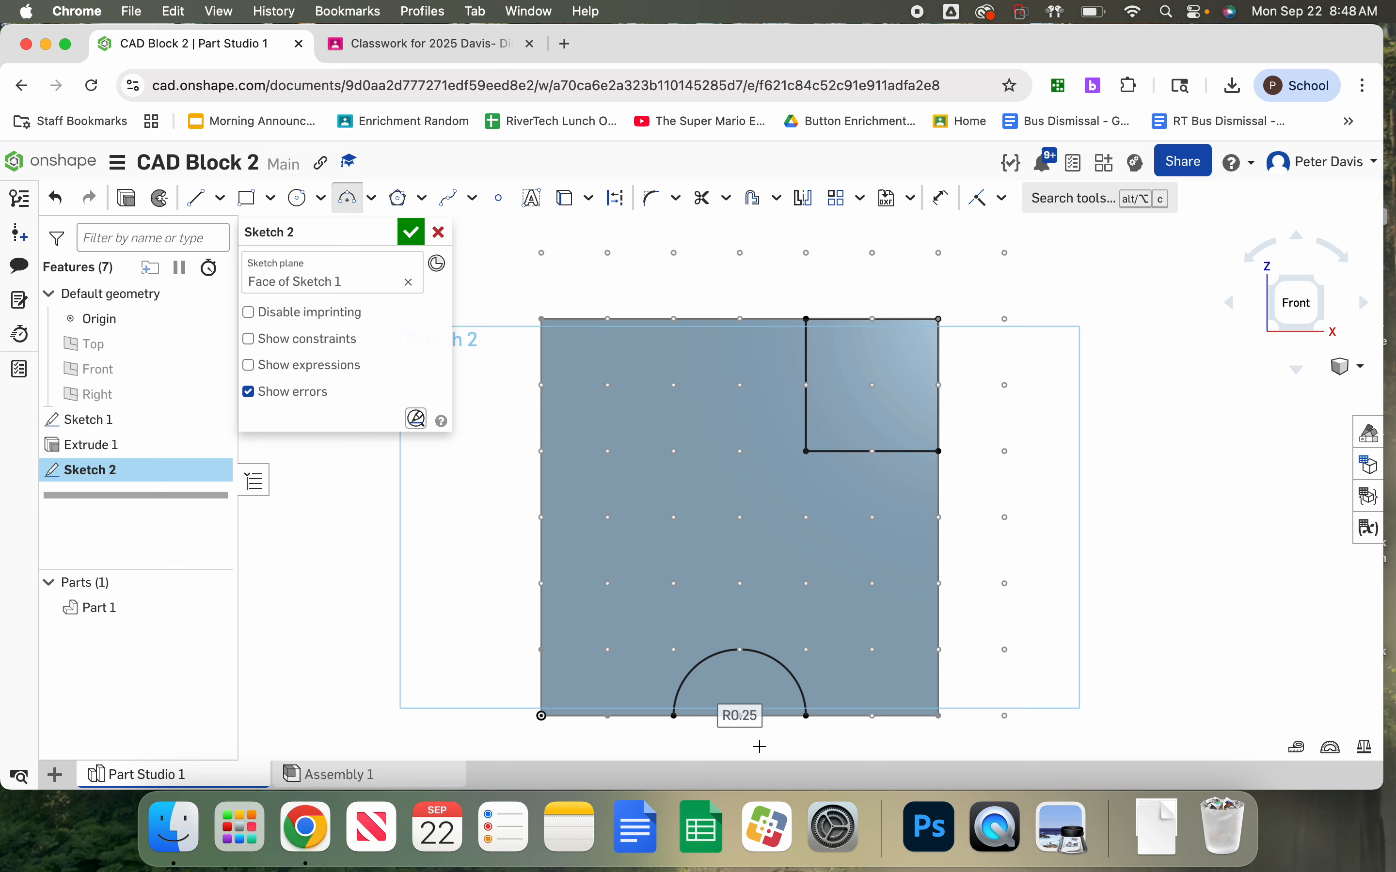
Hide Part 1 and Sketch 1 so only the current sketch geometry is displayed
mouse_move(193, 613)
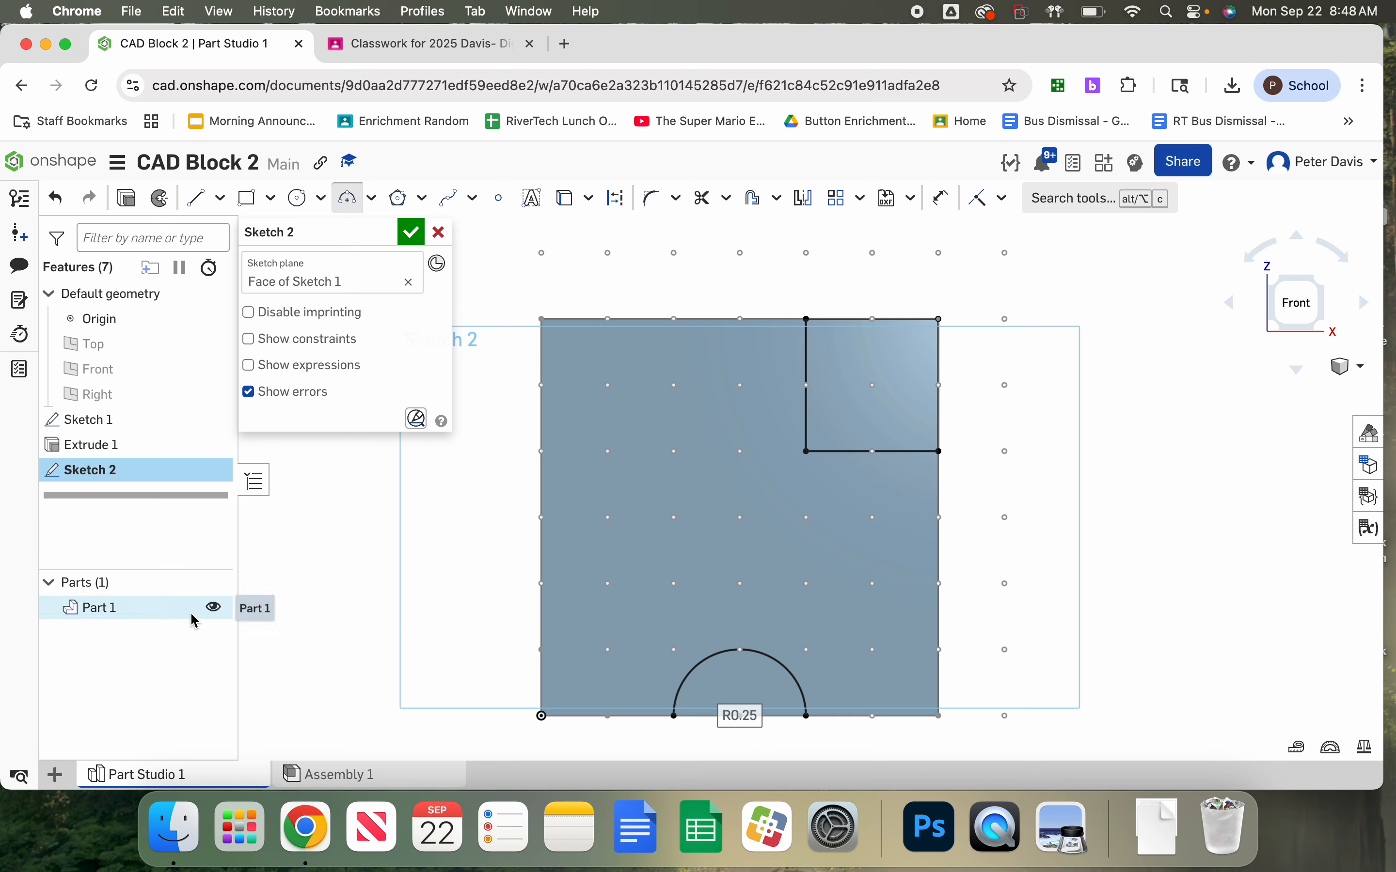
left_click(212, 608)
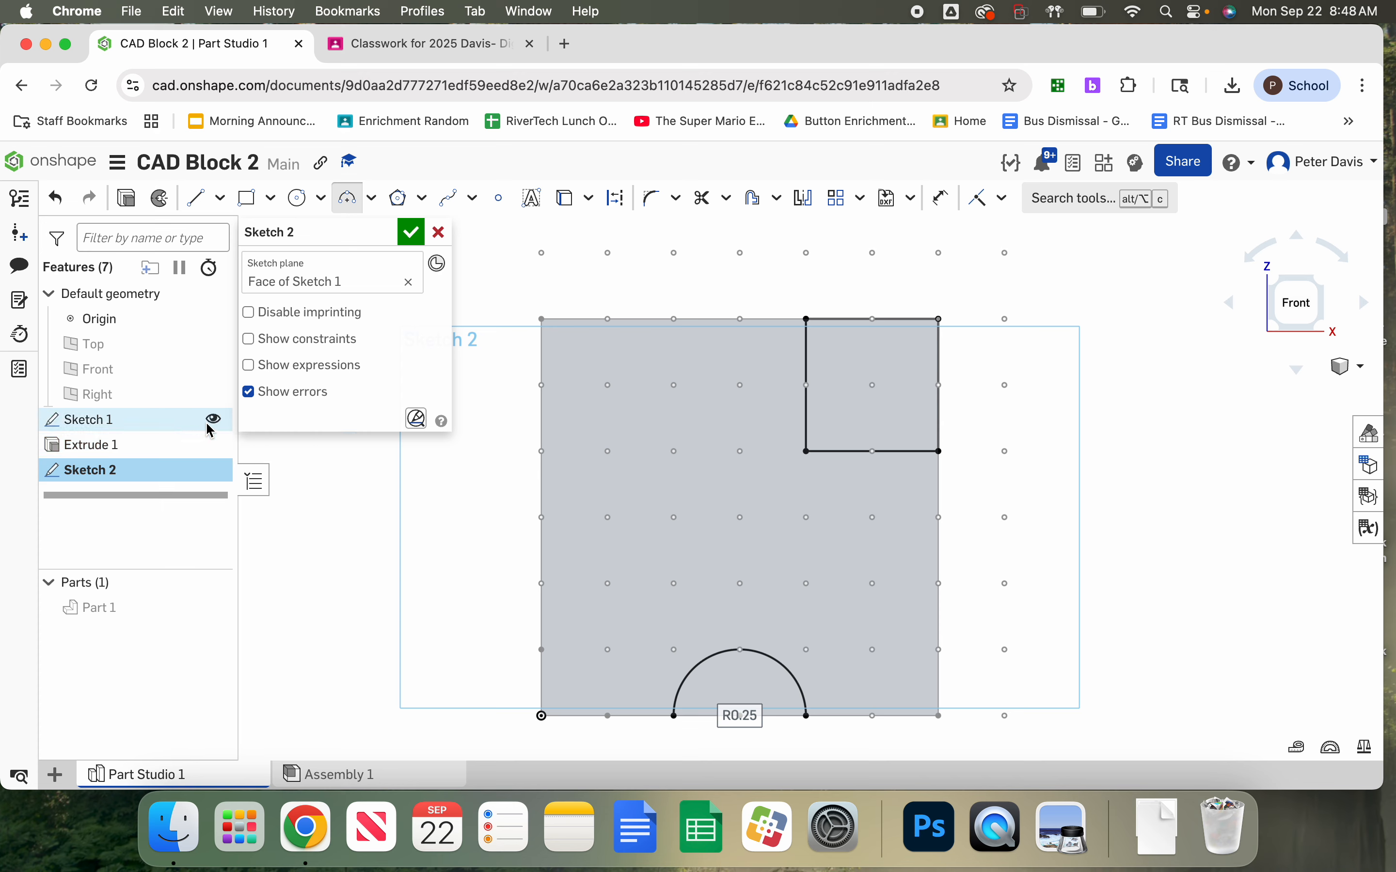
left_click(214, 421)
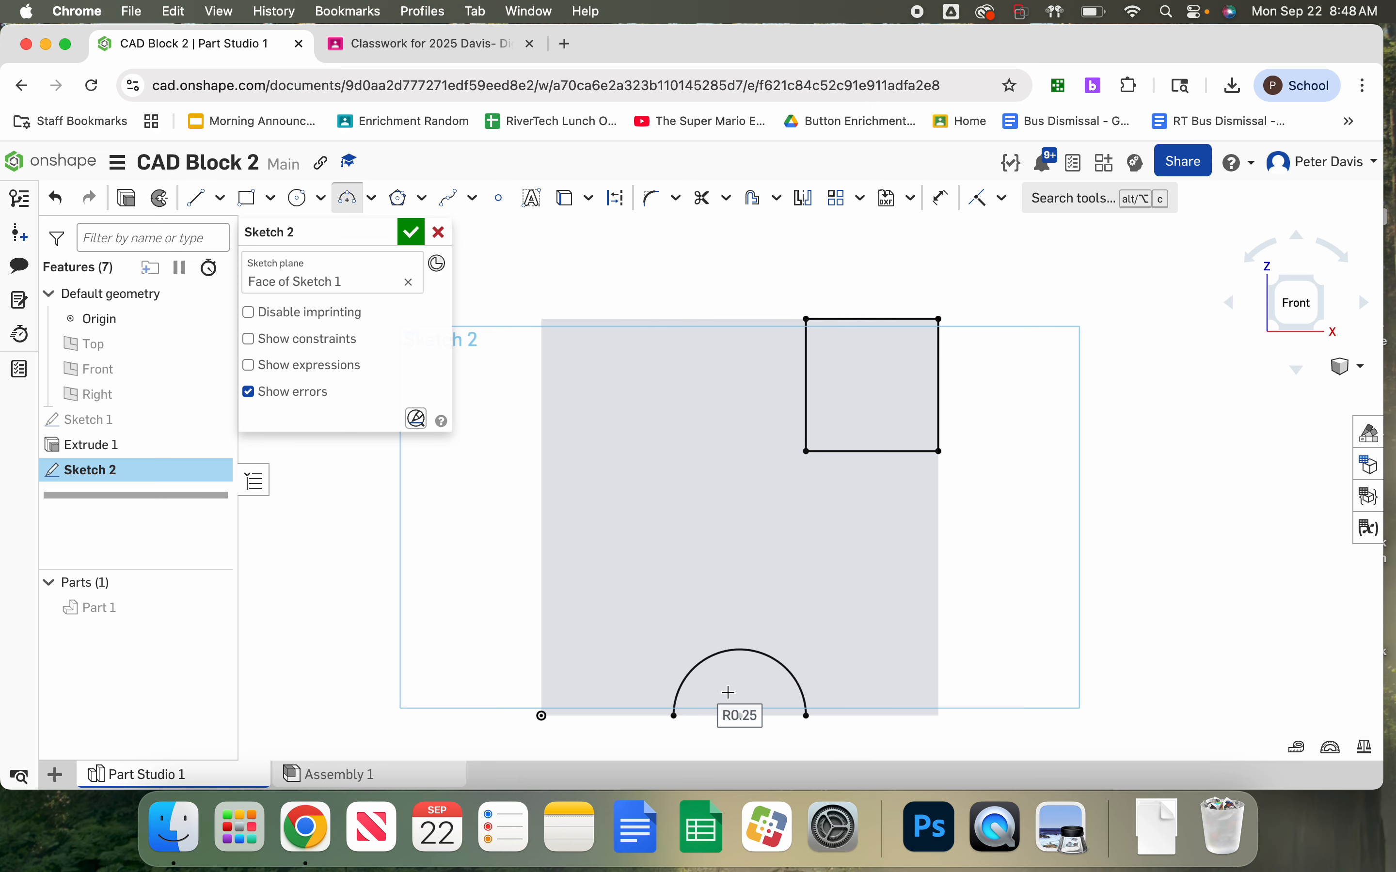
Close the half circle with a 0.5 in line between the arc's endpoints and accept the sketch
left_click(196, 198)
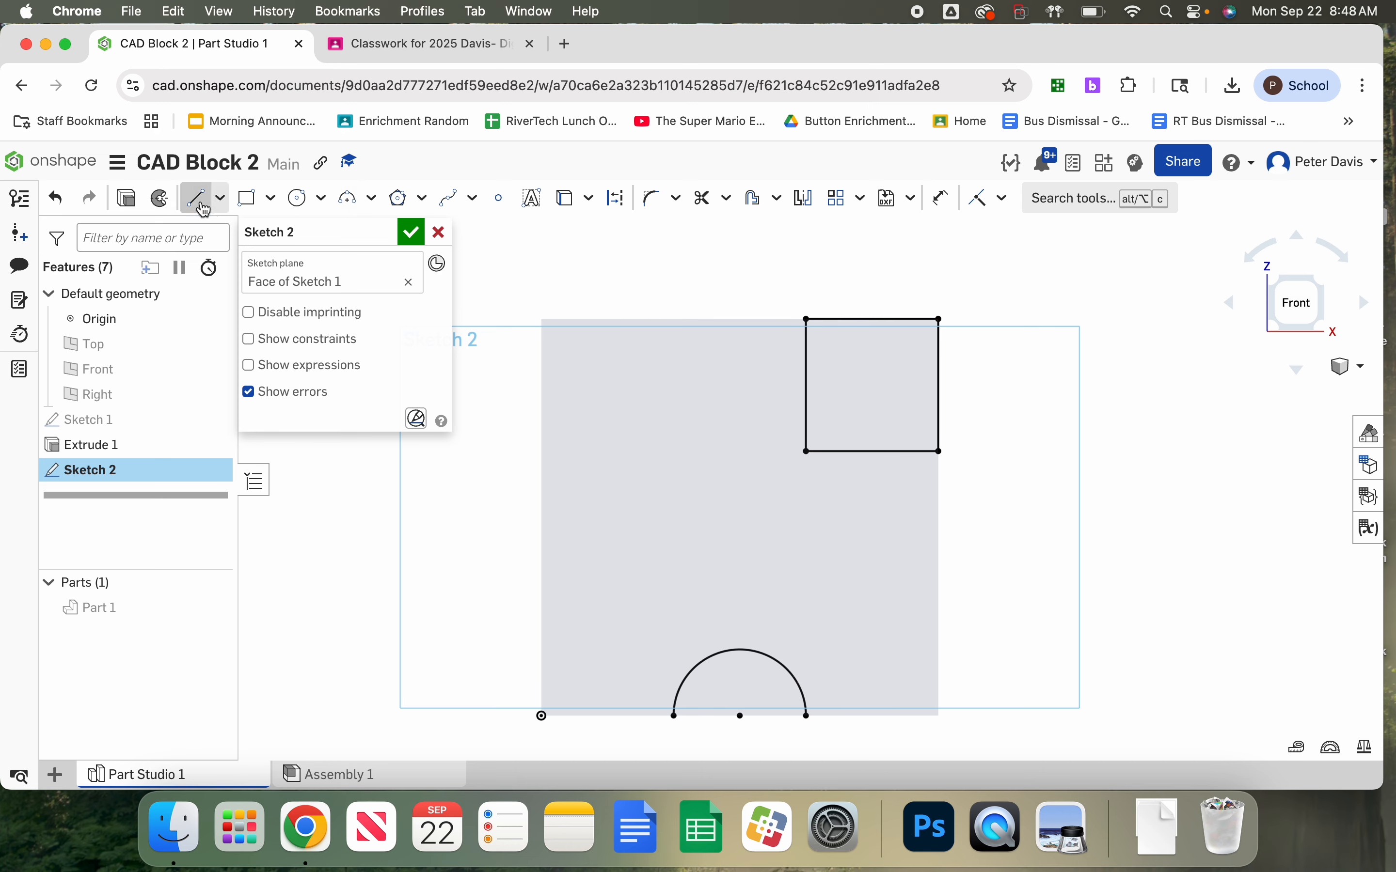
left_click(674, 716)
left_click(806, 716)
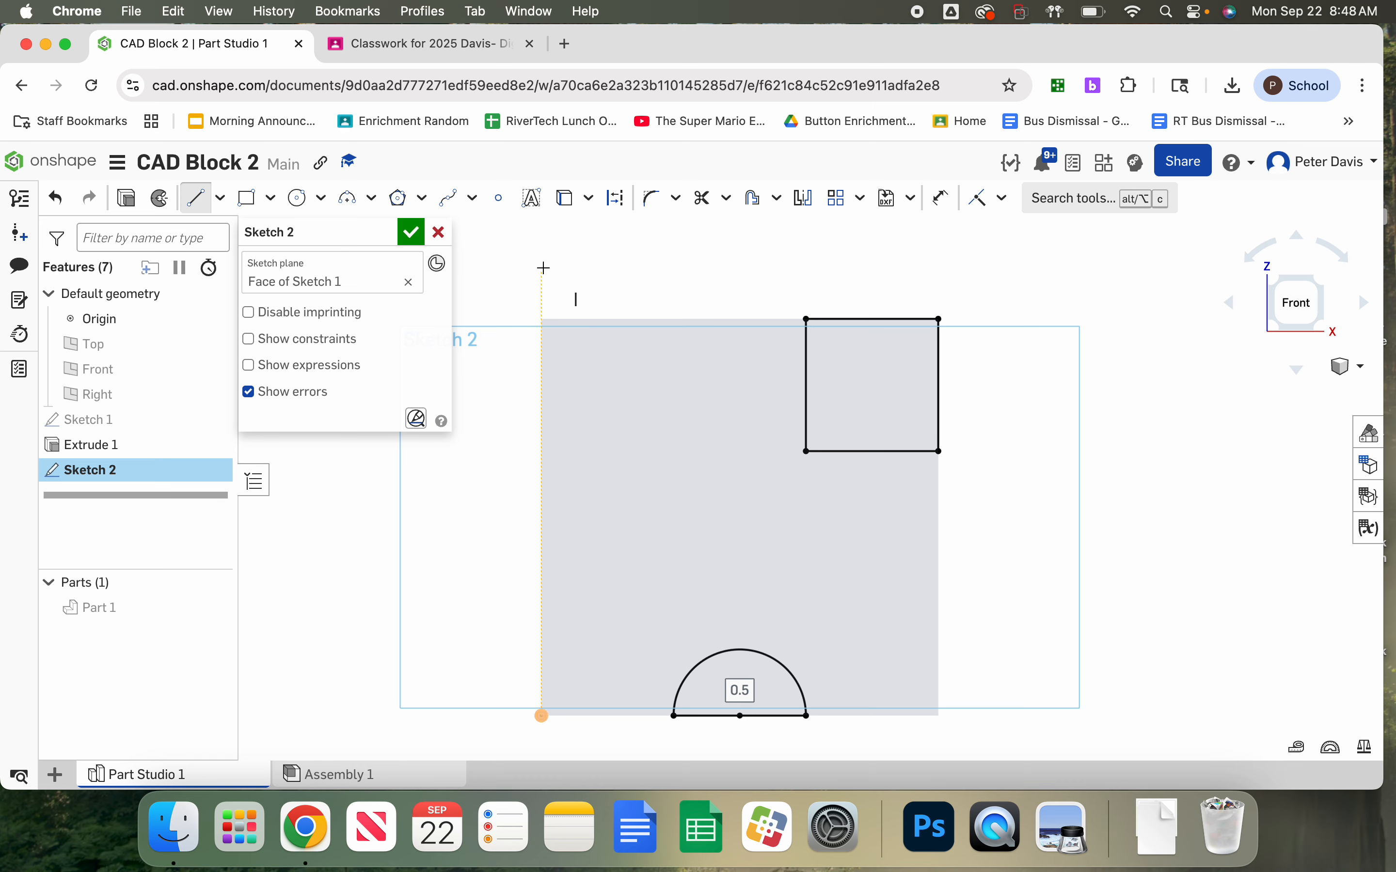
left_click(410, 232)
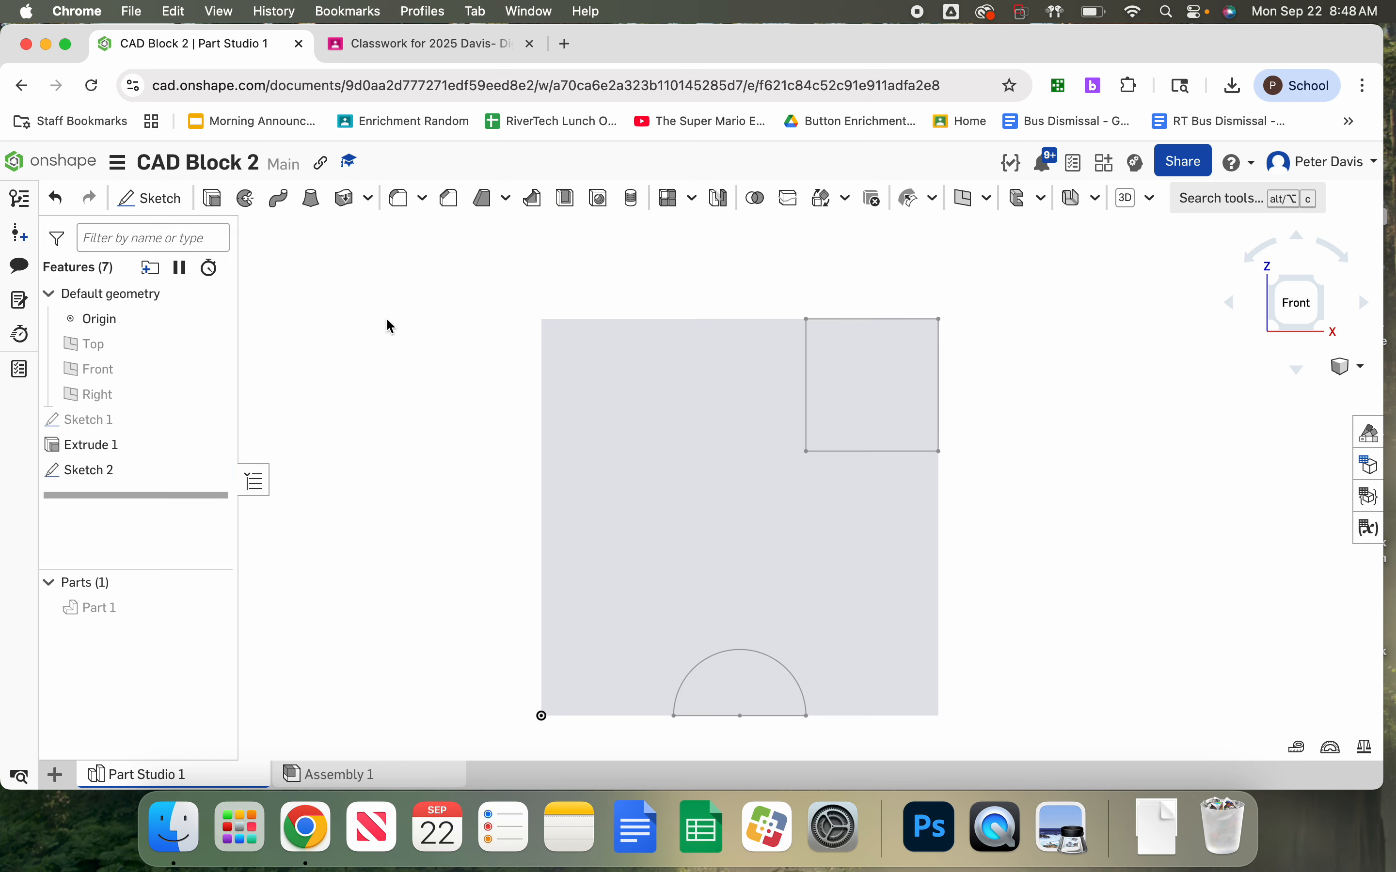
Extrude the corner square and half-circle regions of Sketch 2 as a Remove operation with a Through all end condition
left_click(881, 404)
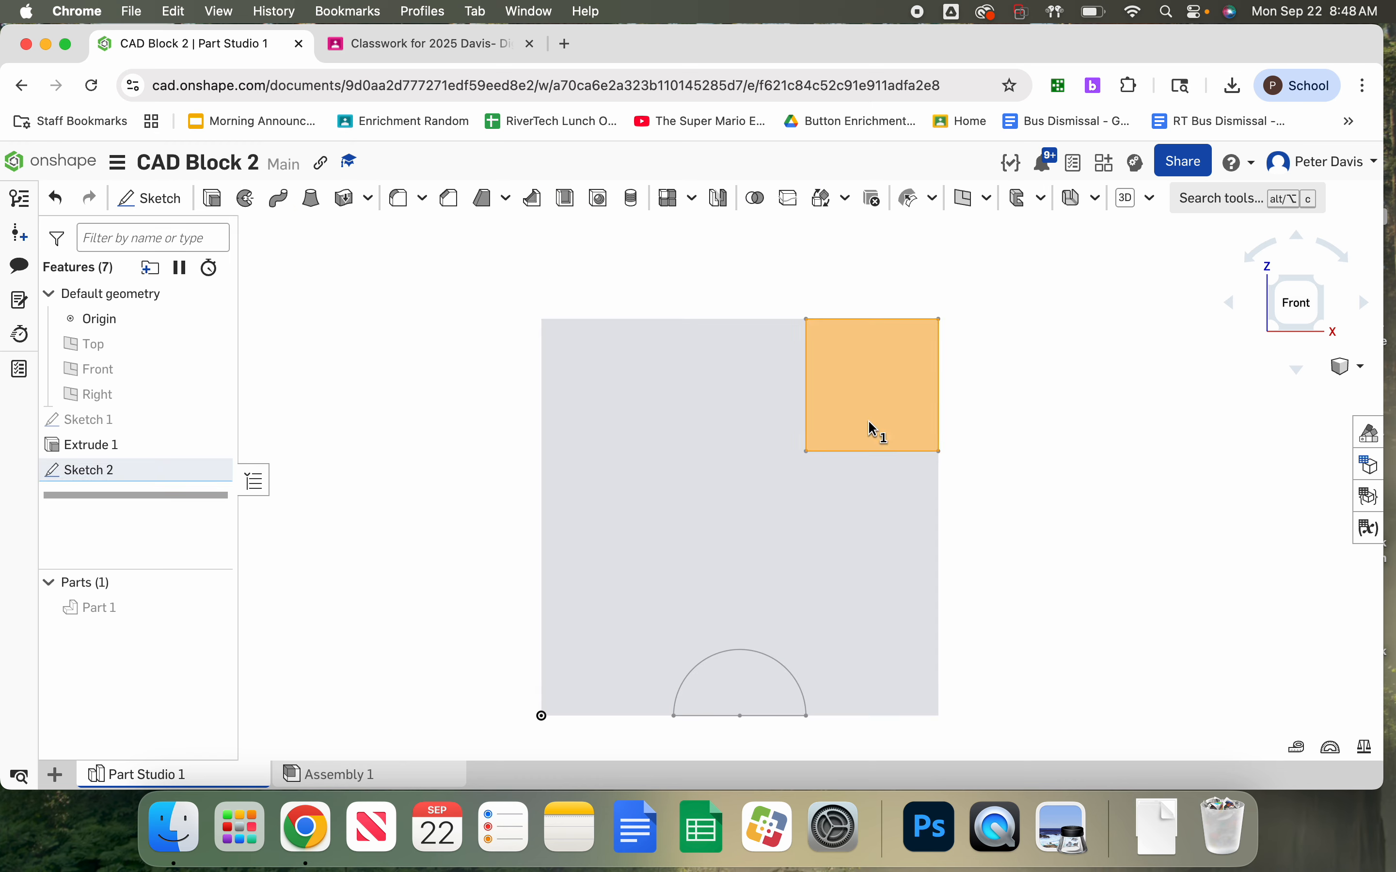
left_click(771, 681)
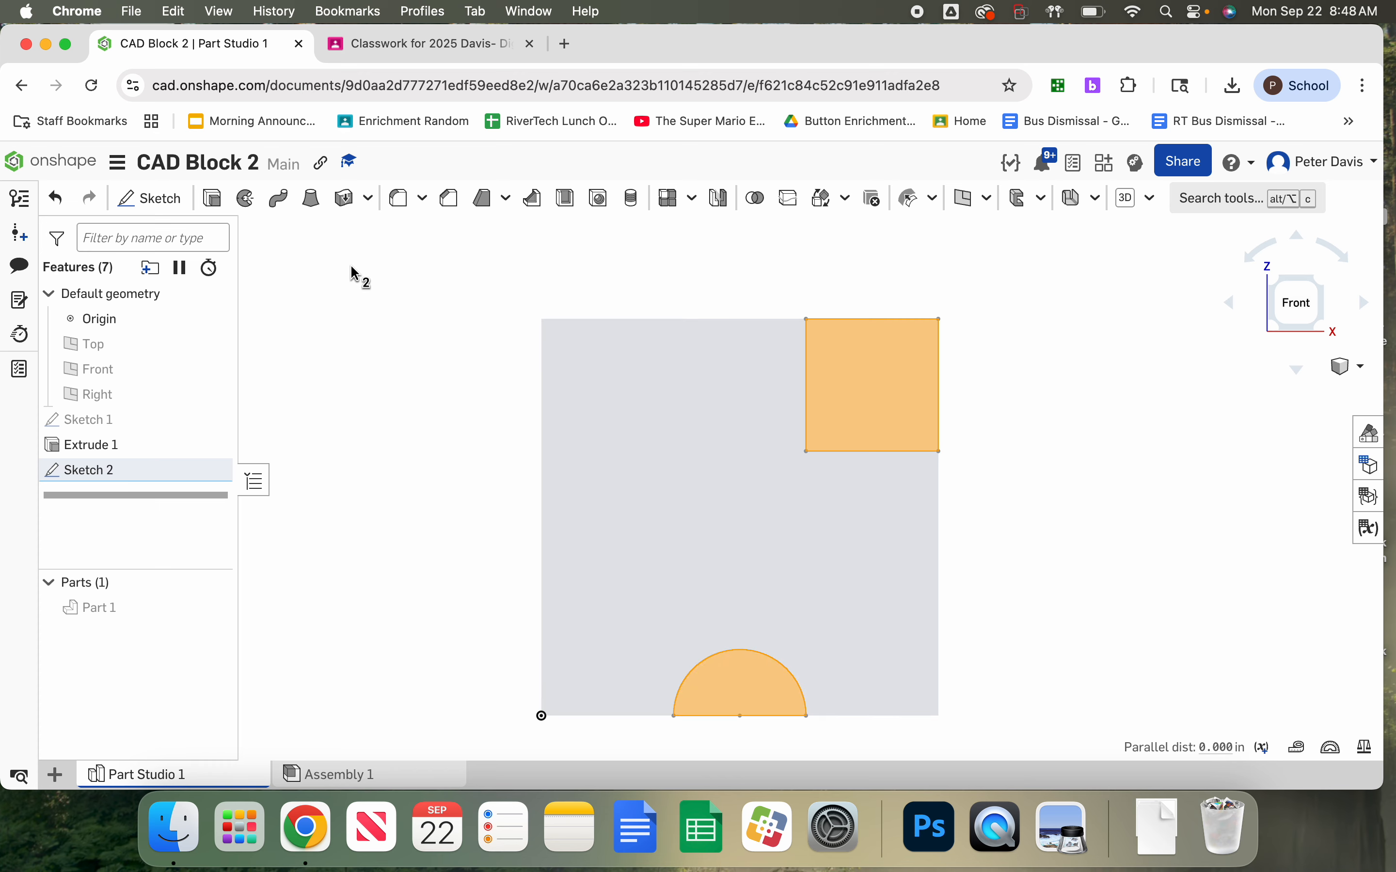
left_click(212, 199)
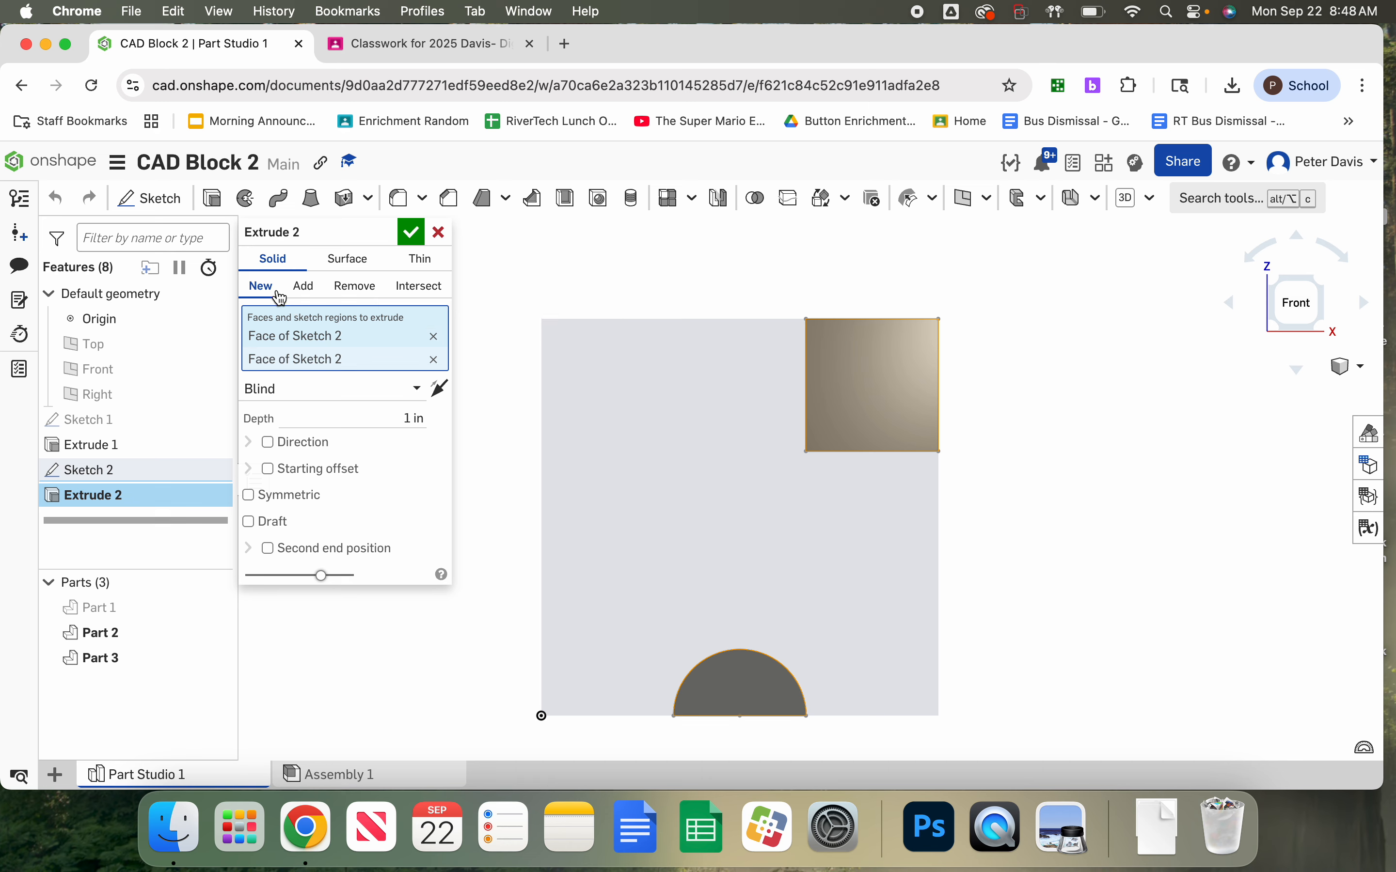
left_click(355, 288)
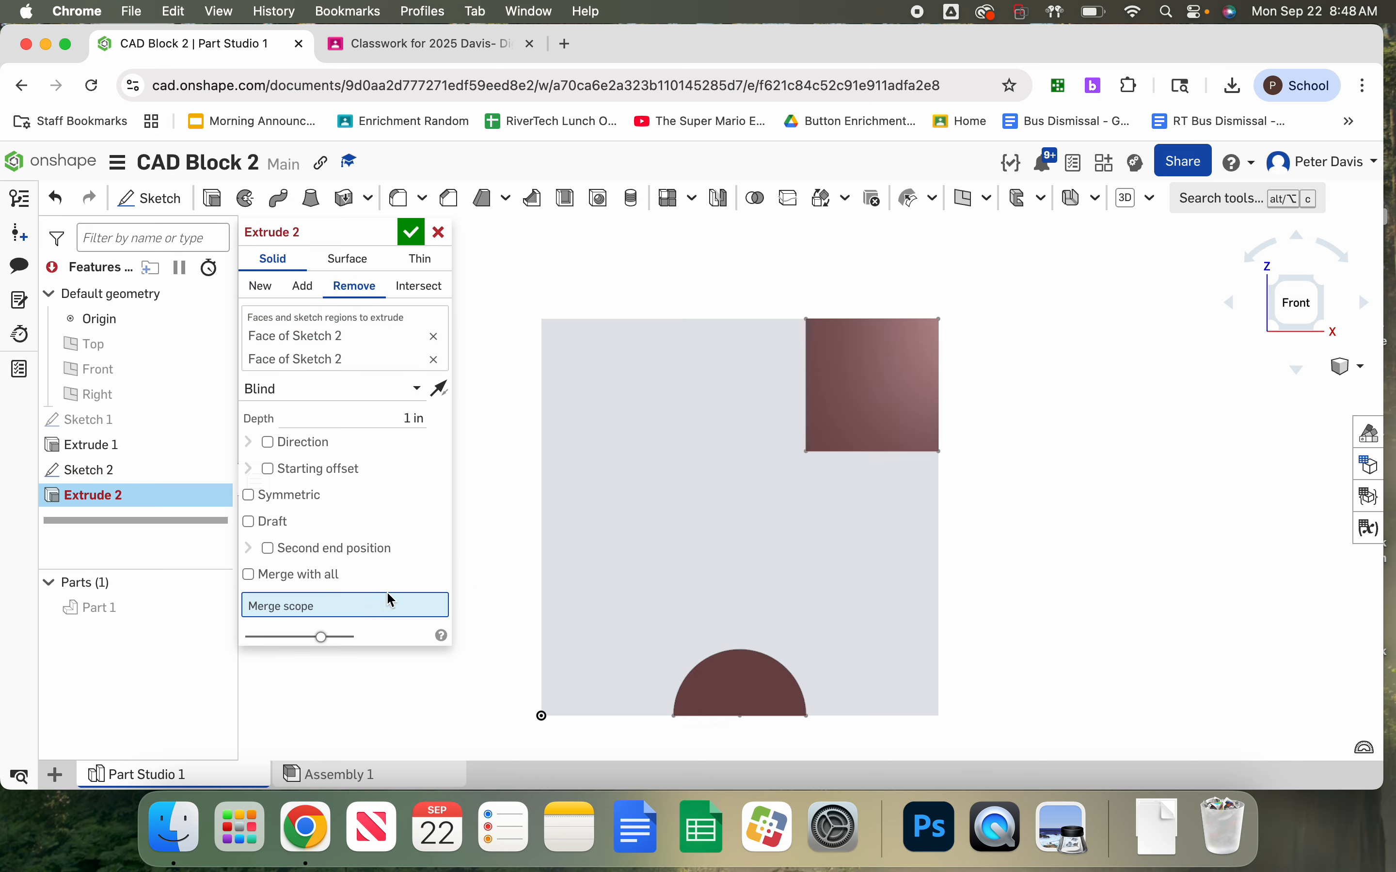
left_click(382, 390)
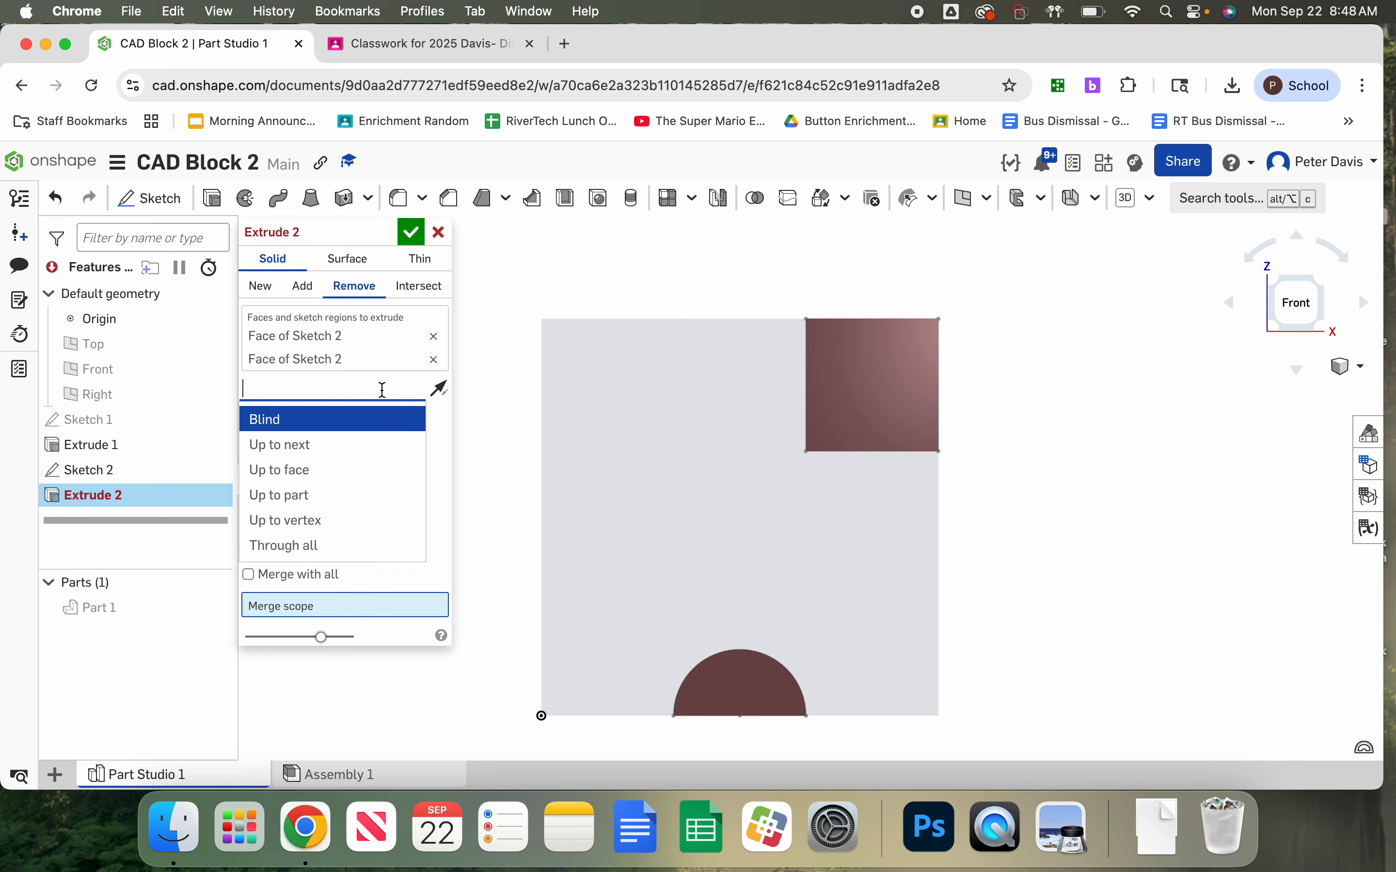
left_click(360, 548)
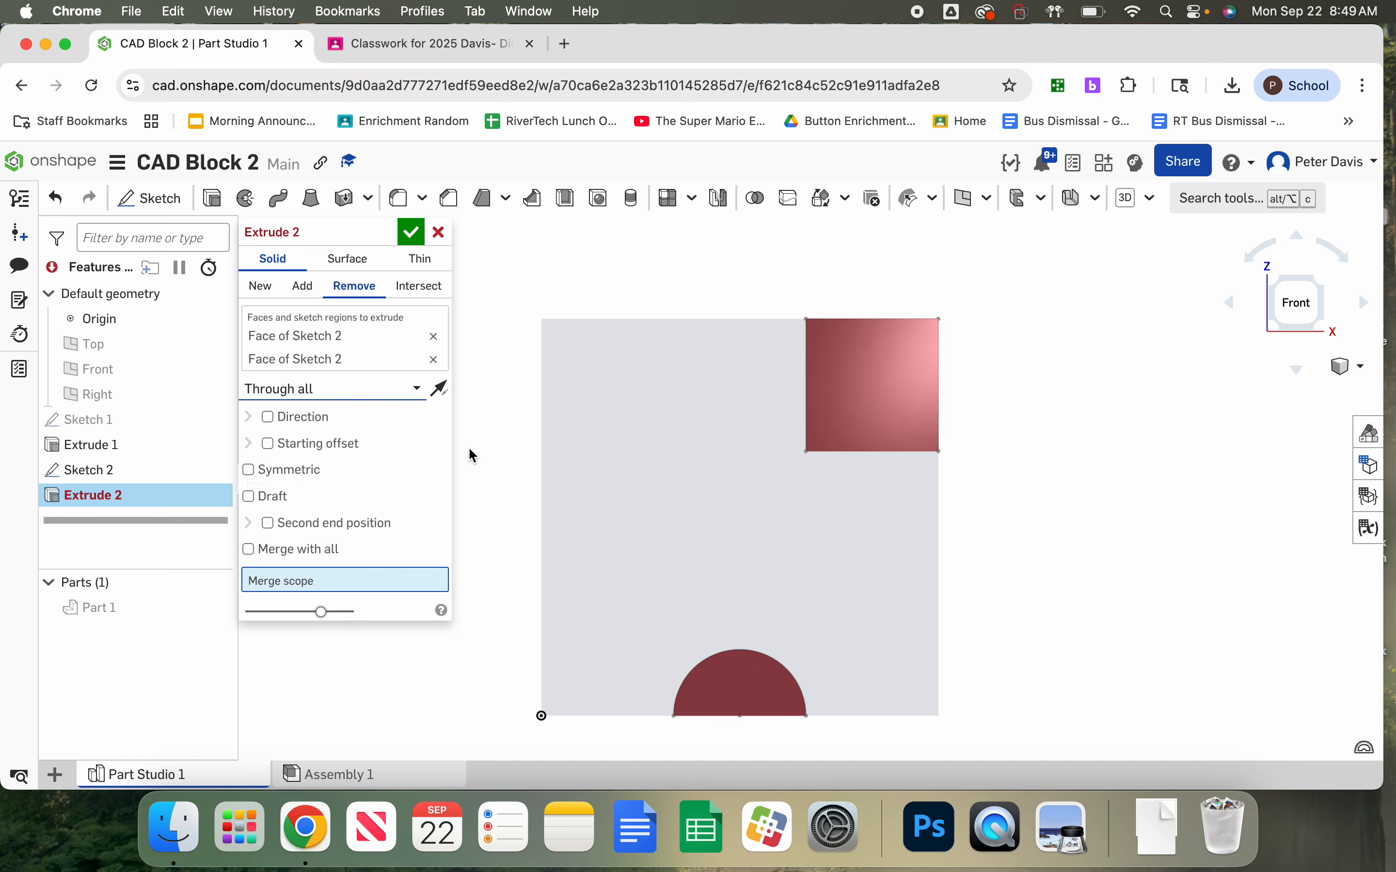
Show Part 1, merge the removal with all parts and accept the extrude
right_click_drag(1127, 519, 926, 534)
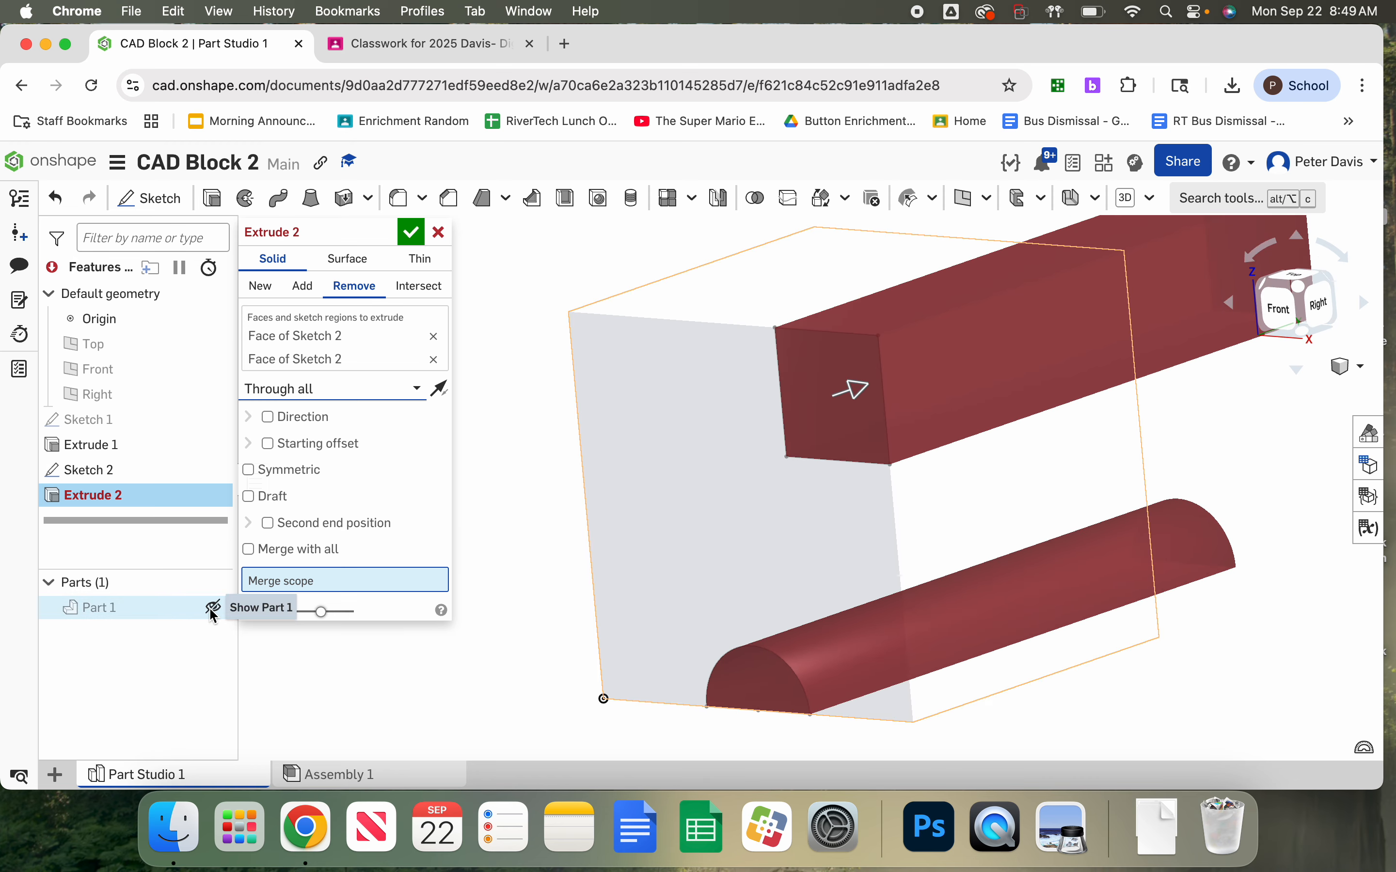
left_click(209, 607)
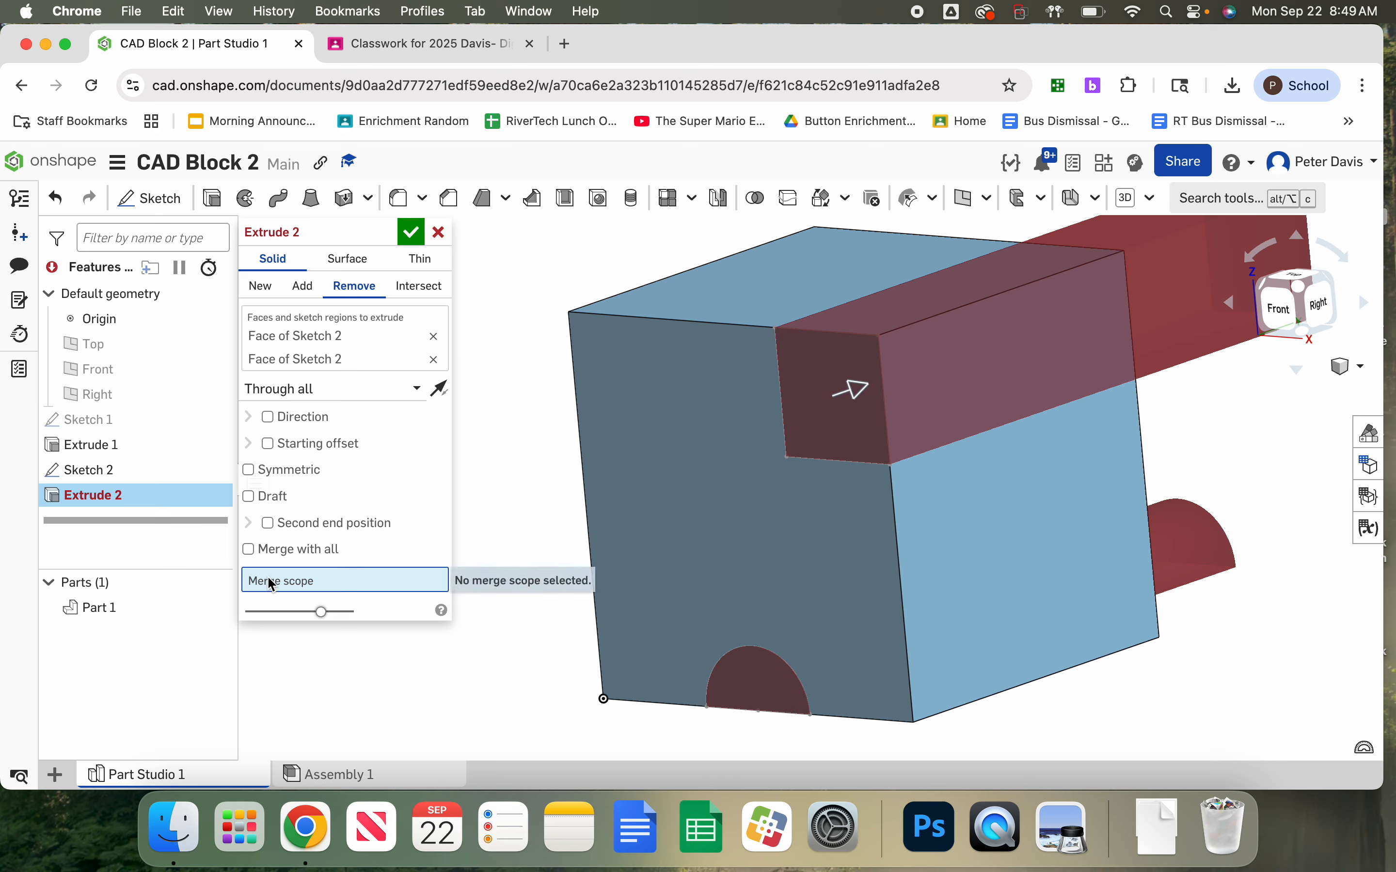
left_click(250, 552)
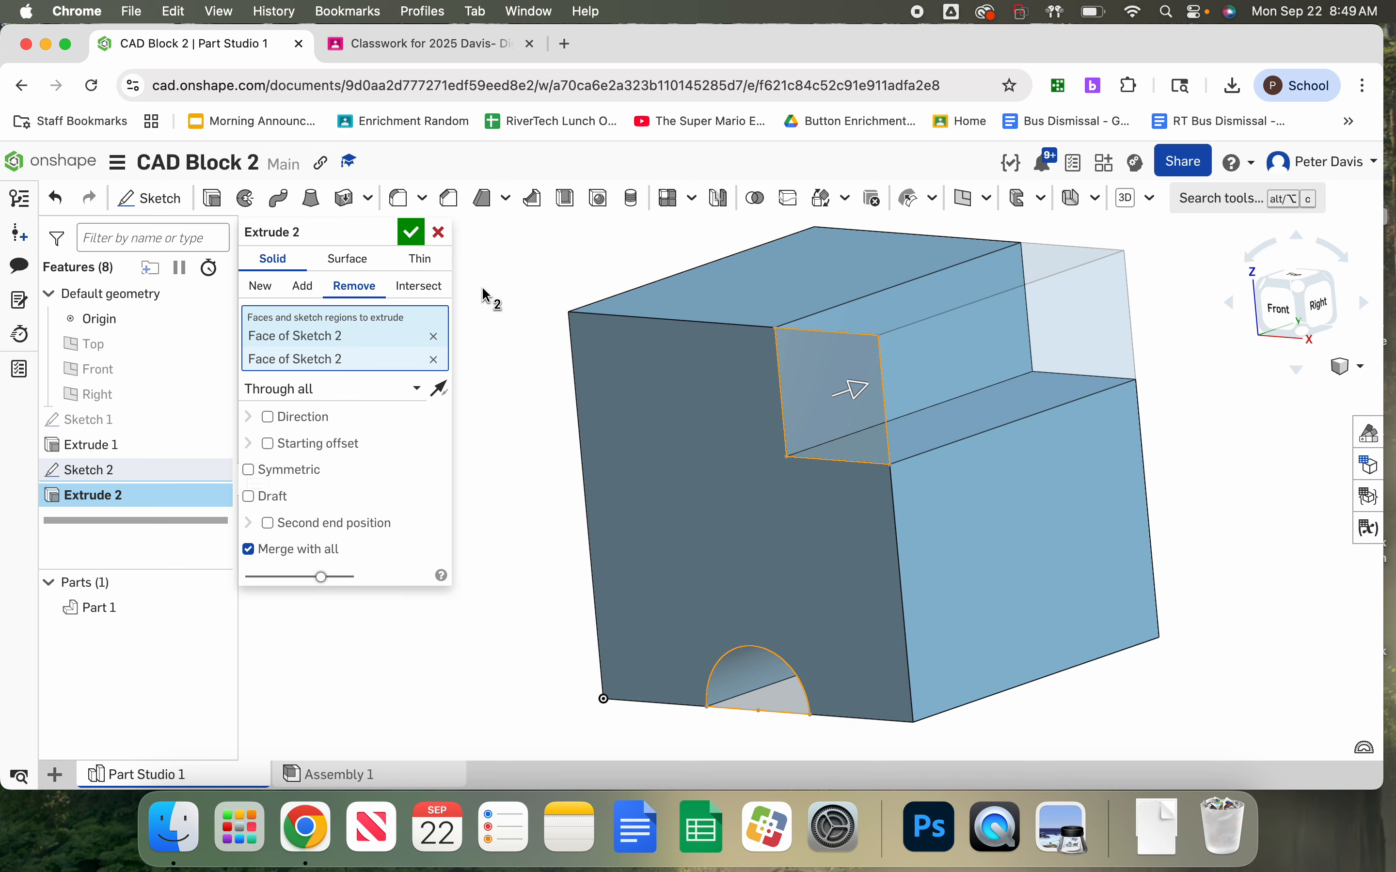
left_click(412, 233)
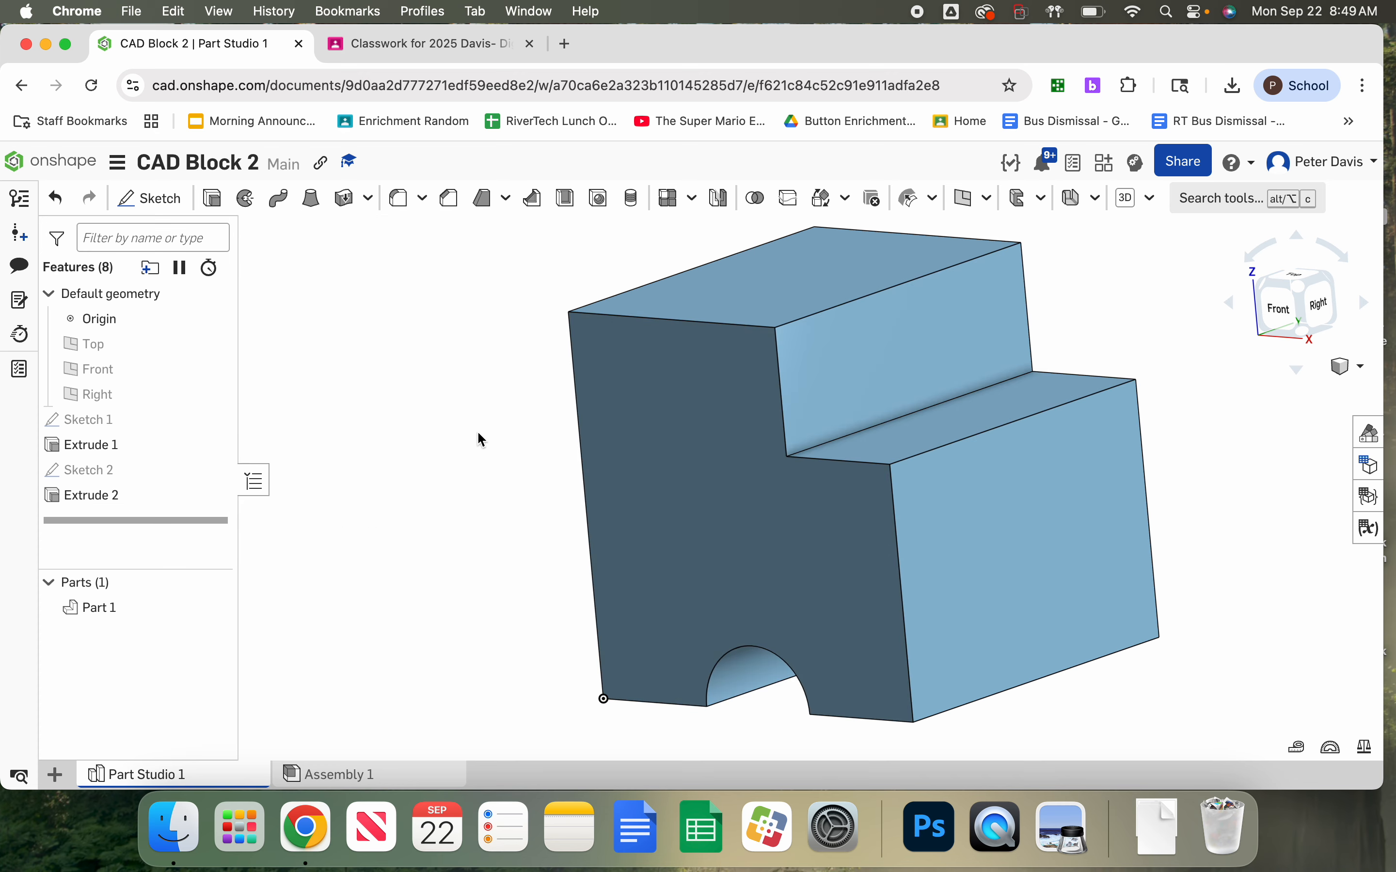
Rename Part 1 as CAD Block 2
scroll(431, 519, "down", 1)
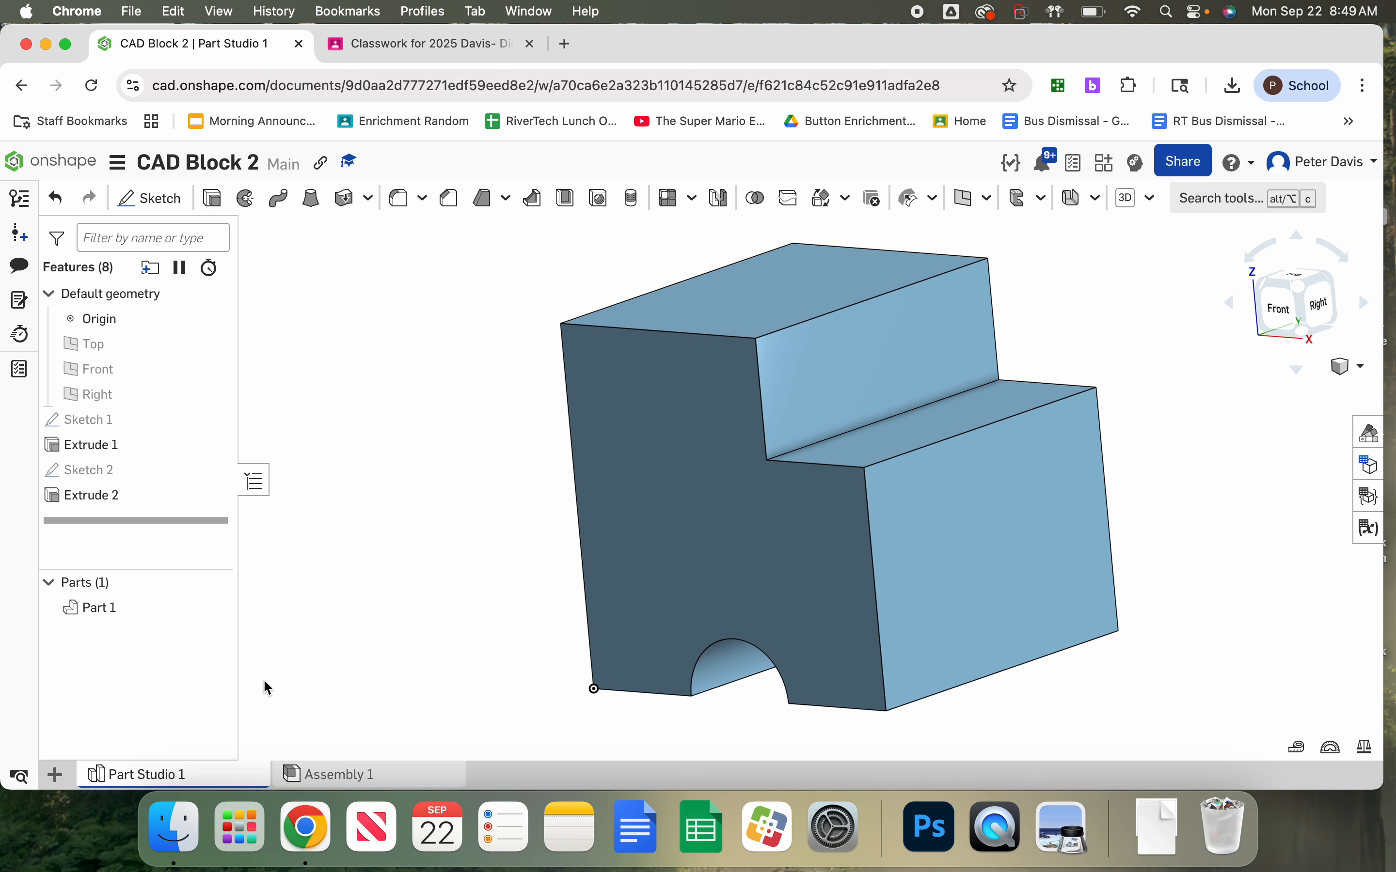
right_click(102, 616)
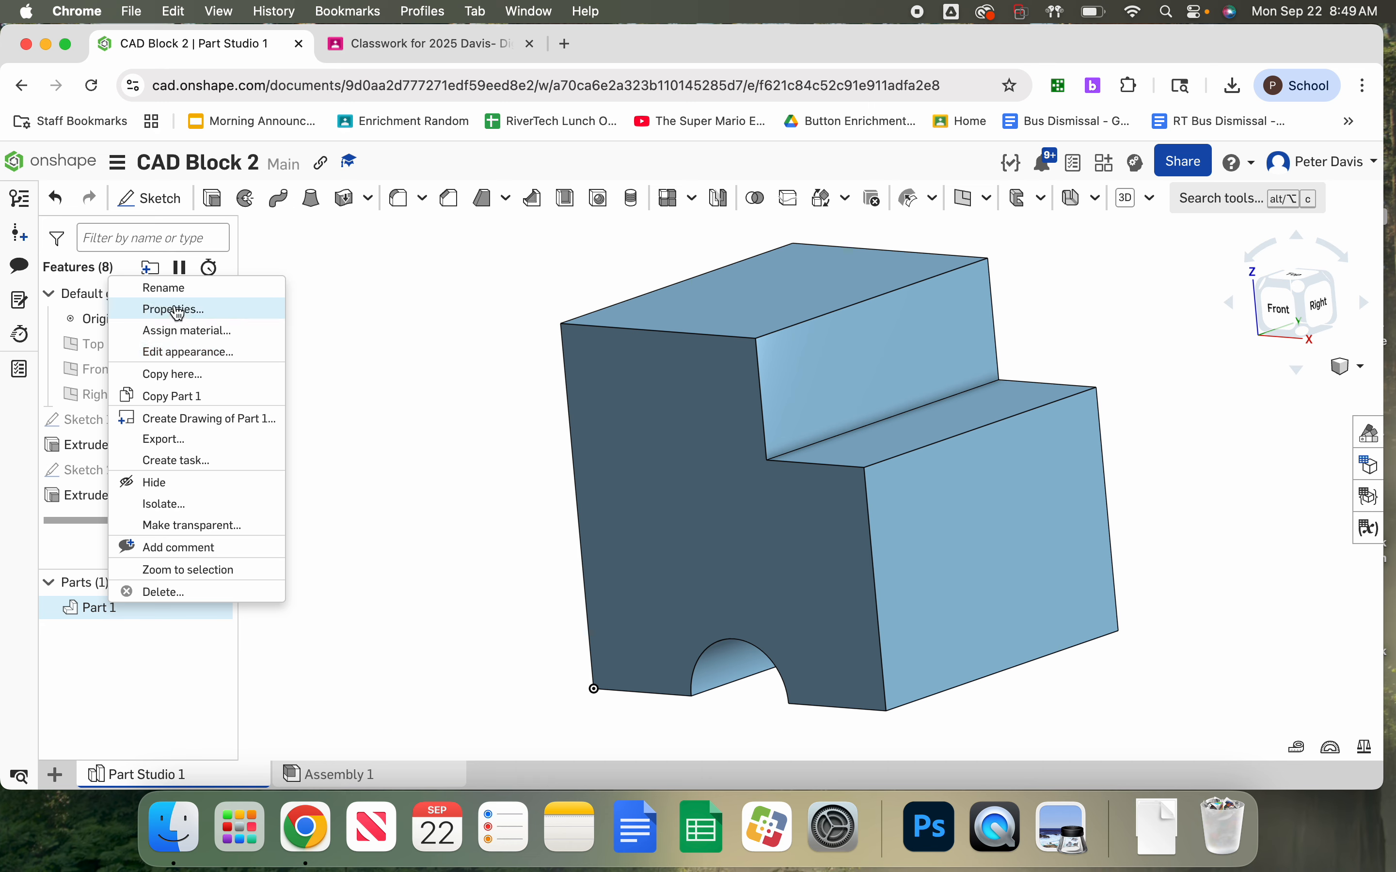
left_click(164, 288)
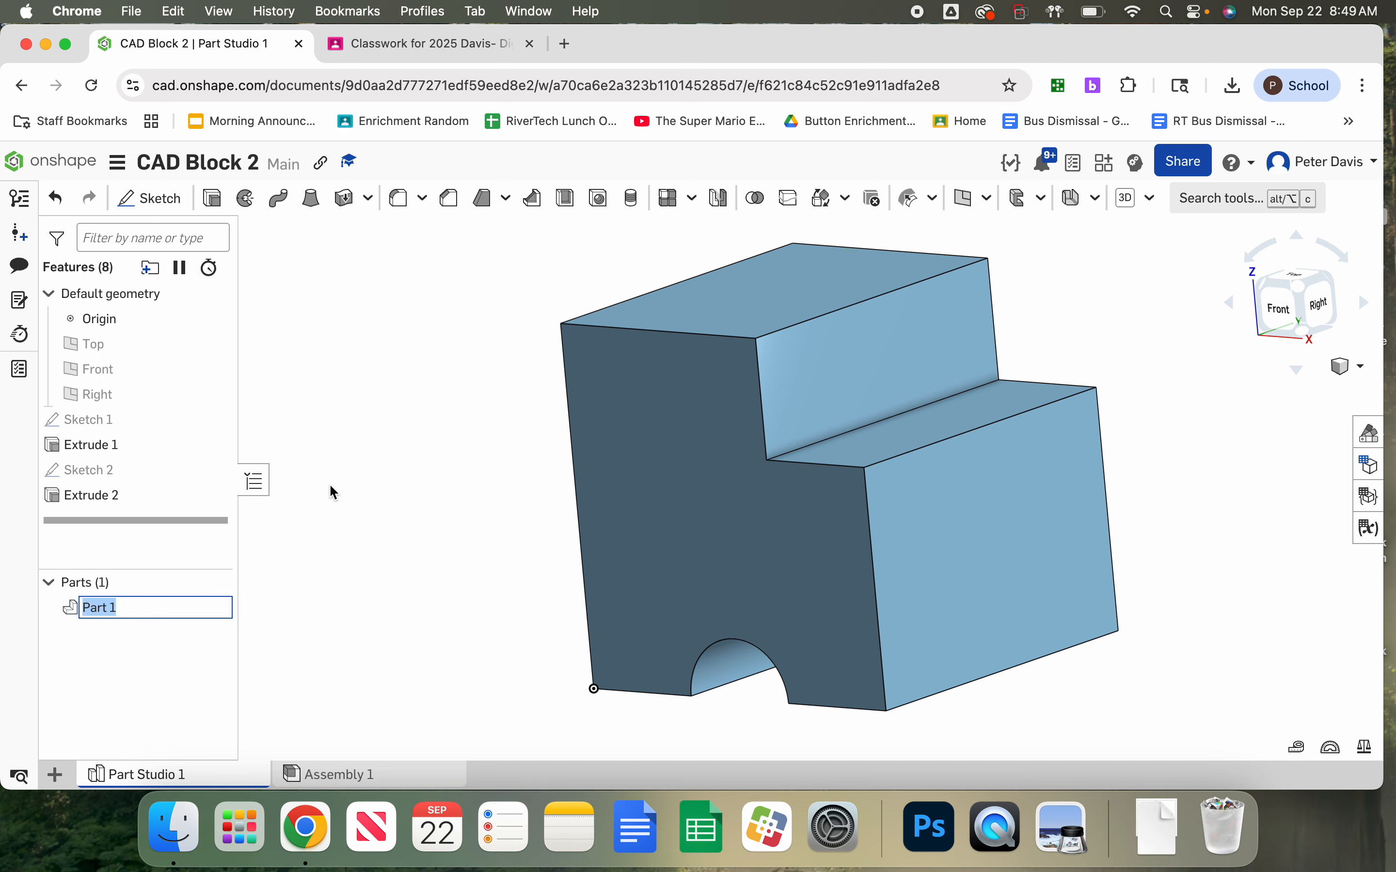
type("CAD Block 2")
key("Return")
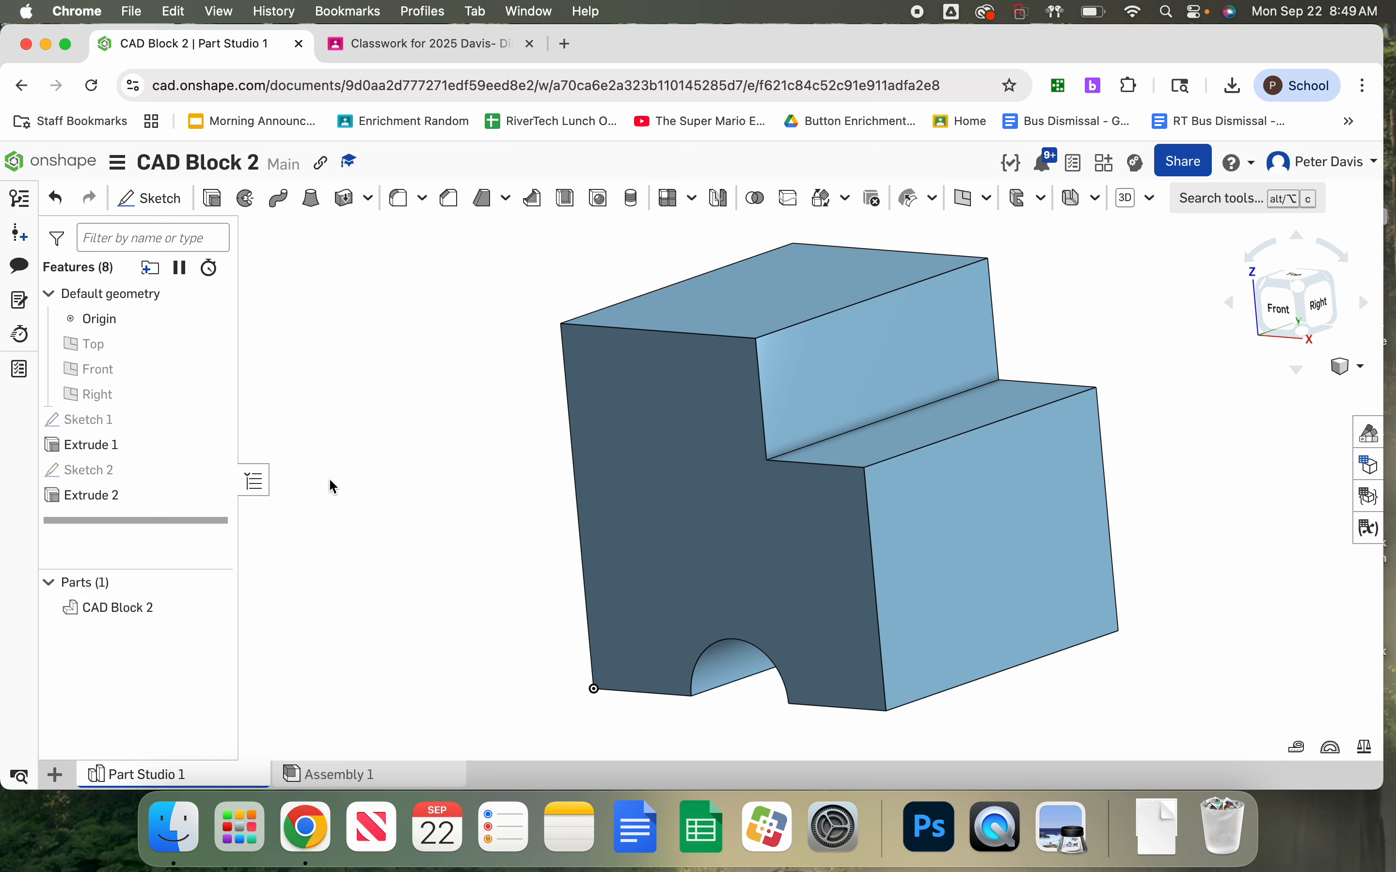
Create a four-view drawing of the part using the self-created ANSI A- RiverTech Template from the CAD Block 1 document
right_click(134, 613)
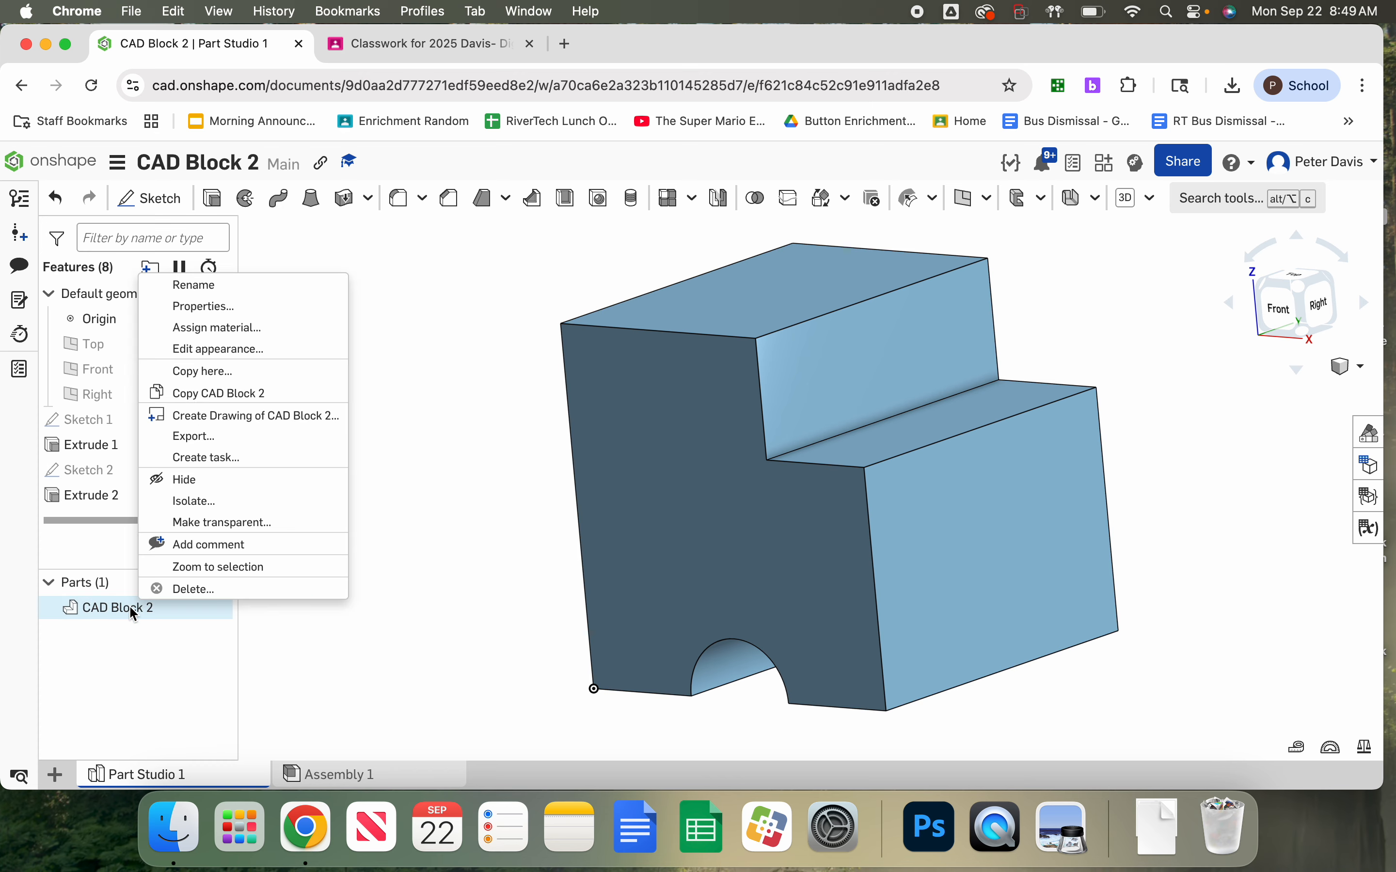
left_click(285, 424)
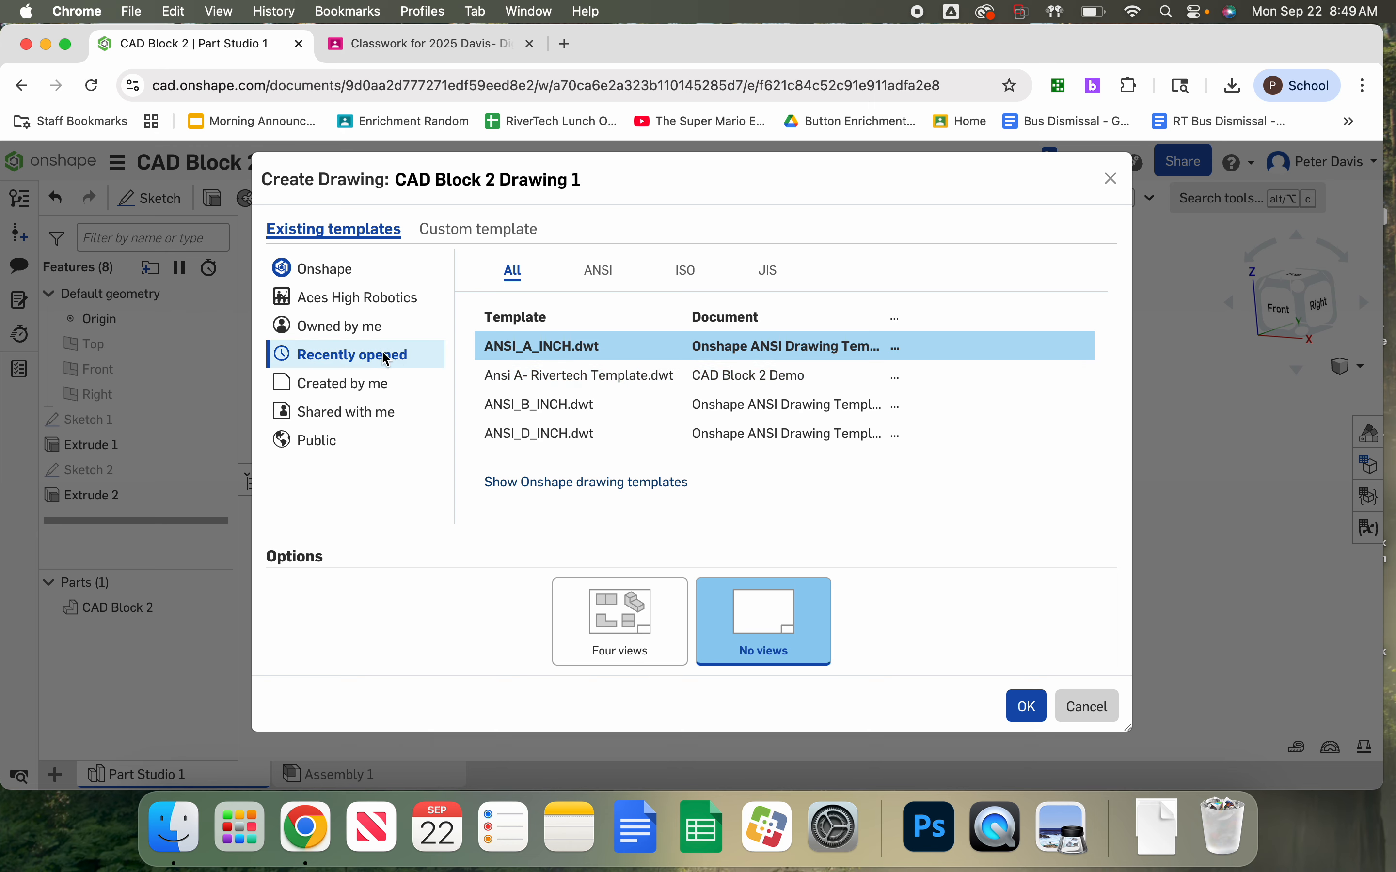
left_click(355, 329)
left_click(348, 386)
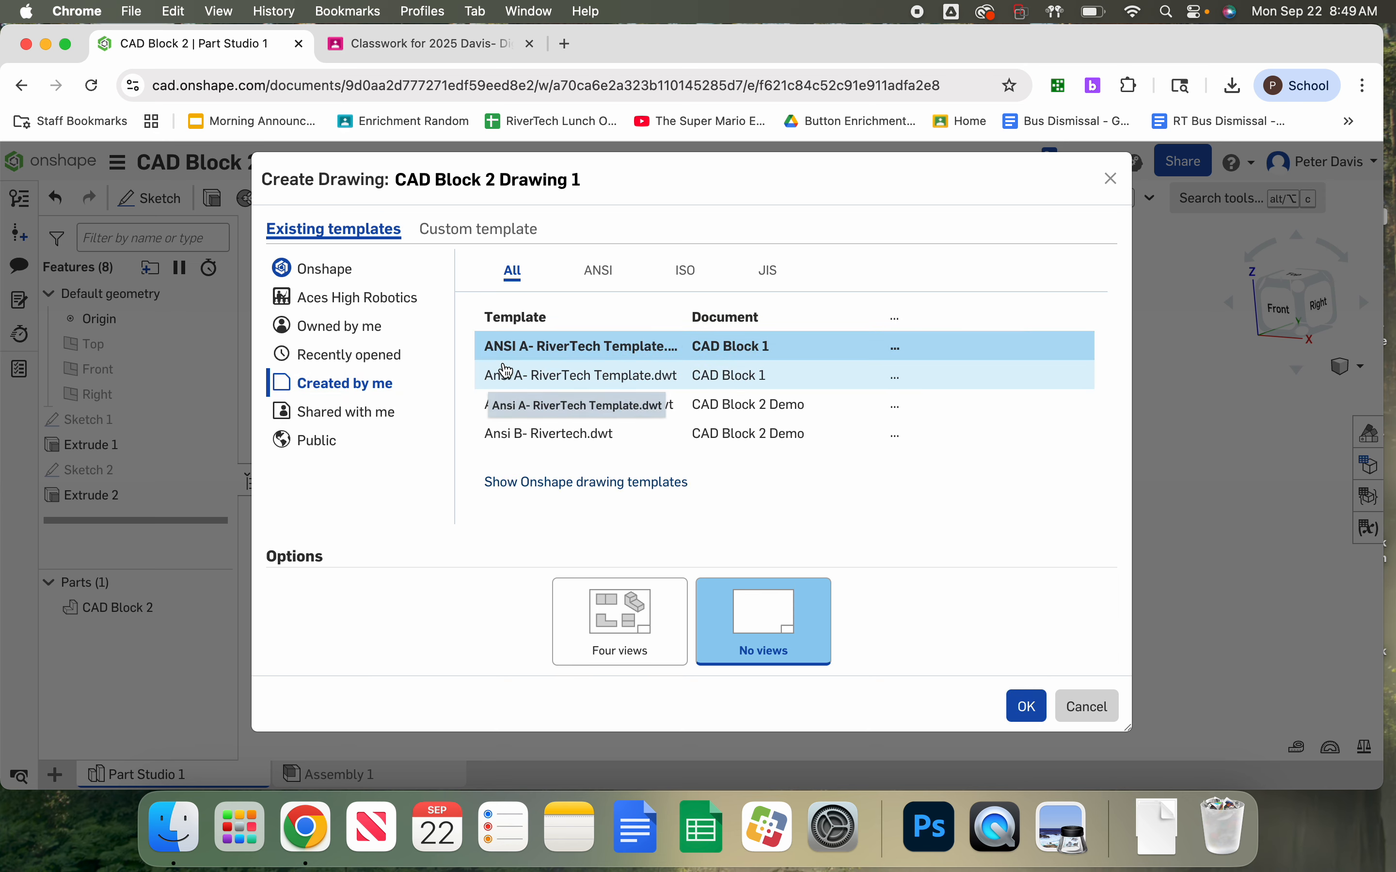
left_click(529, 355)
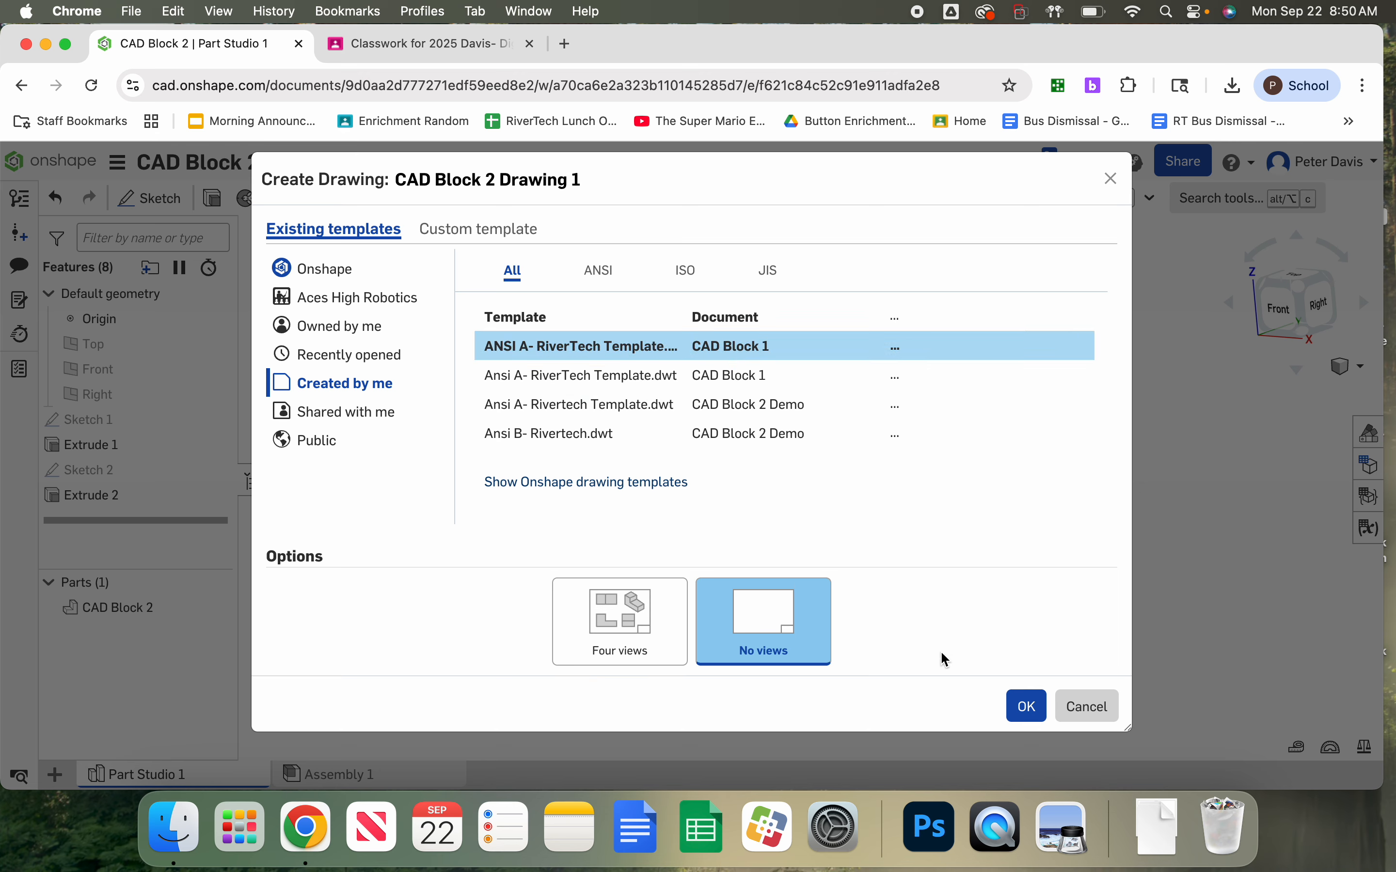
left_click(618, 614)
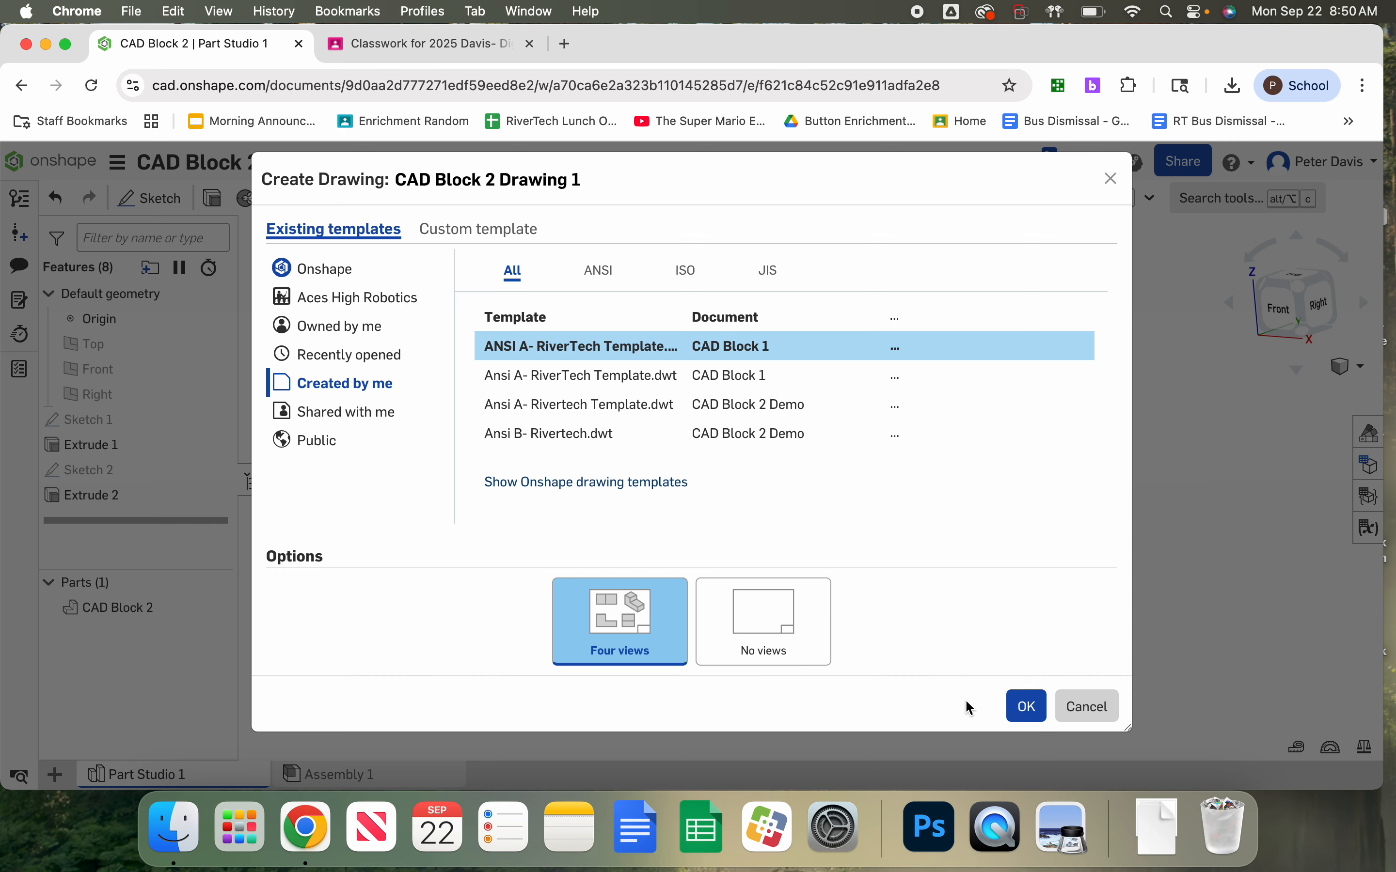
left_click(1027, 707)
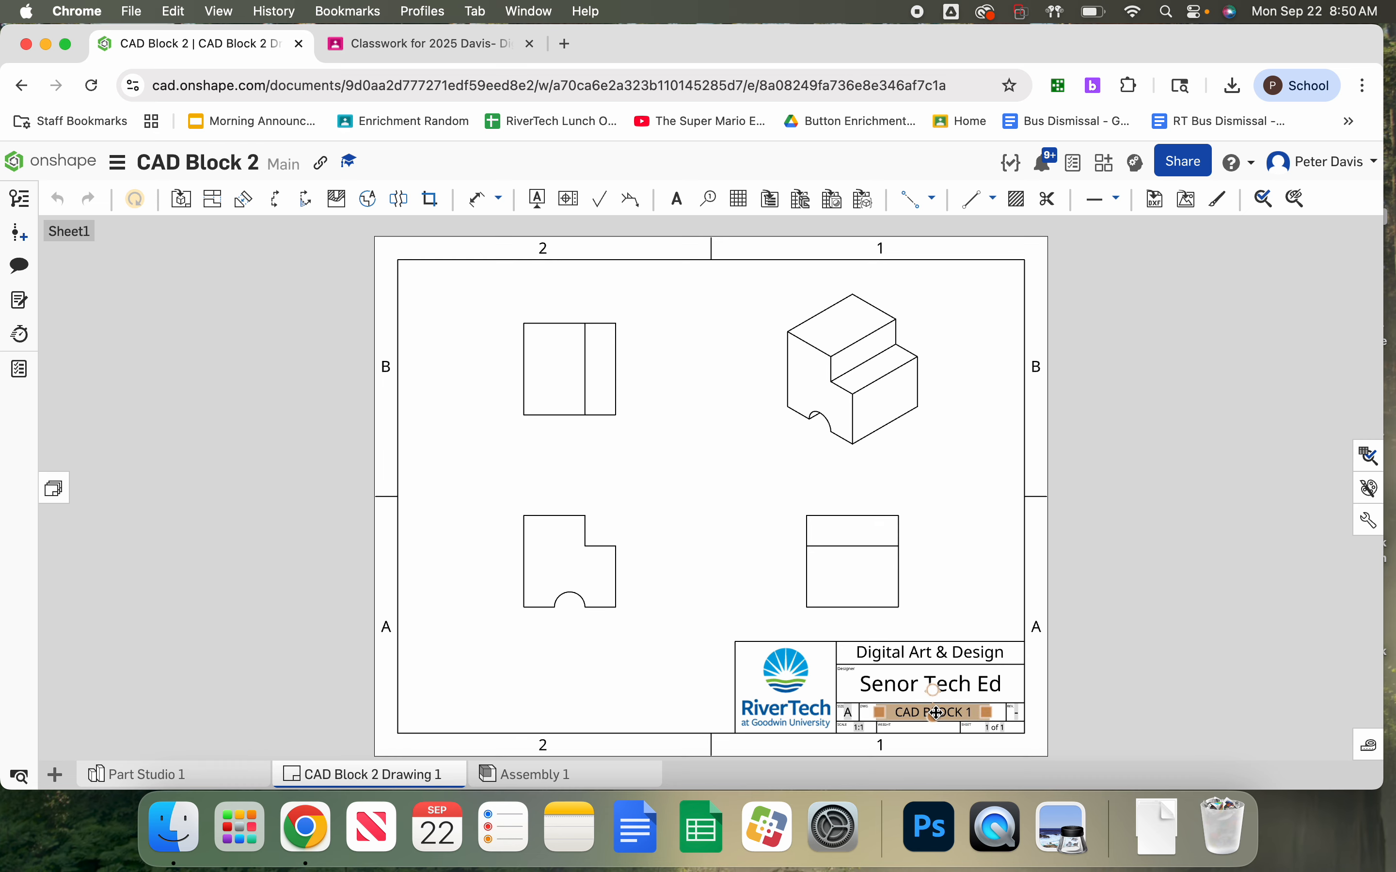
Change the drawing name in the title block to CAD BLOCK 2
scroll(937, 713, "up", 10)
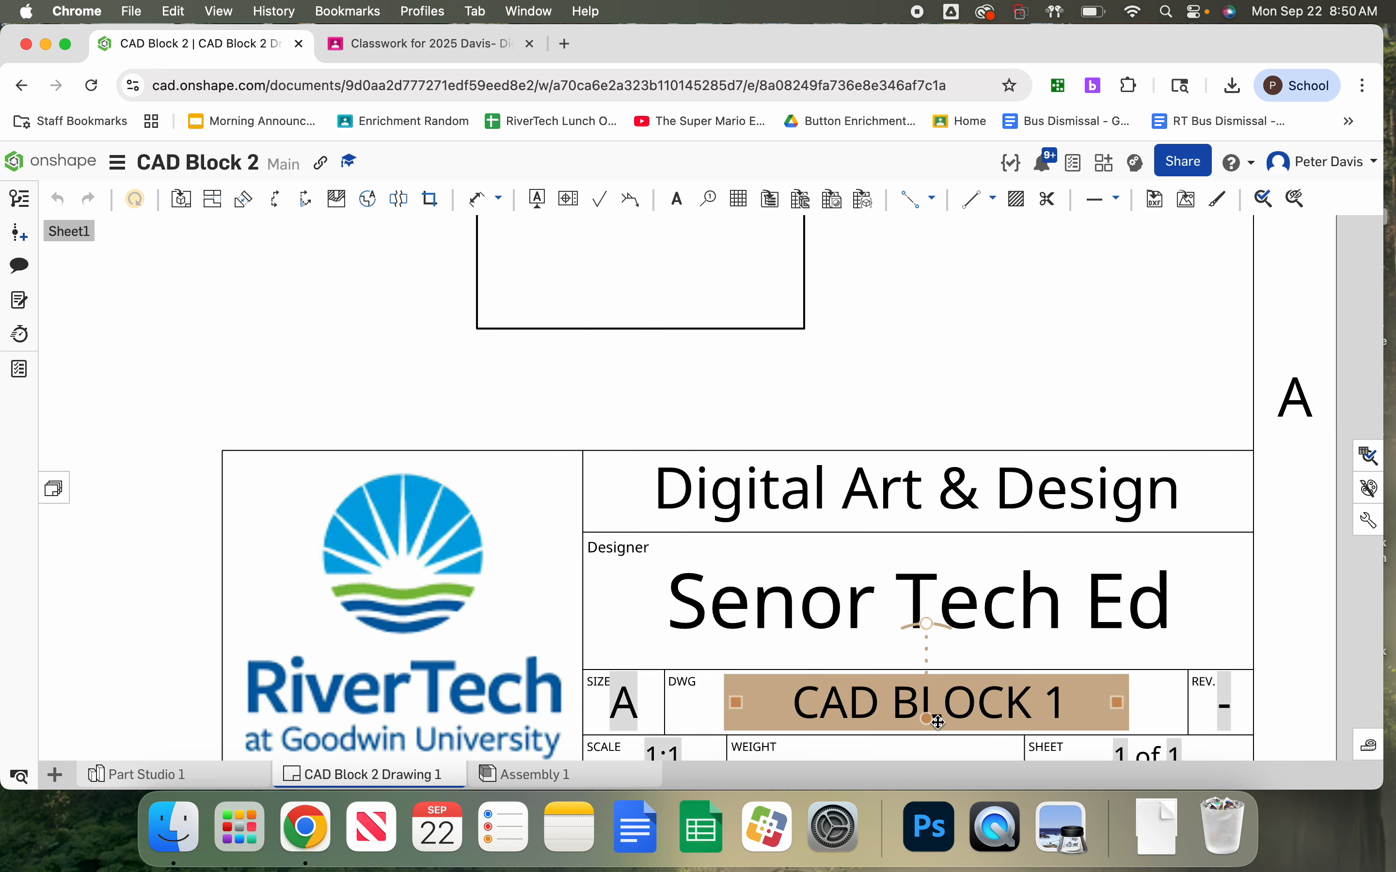
scroll(937, 722, "up", 4)
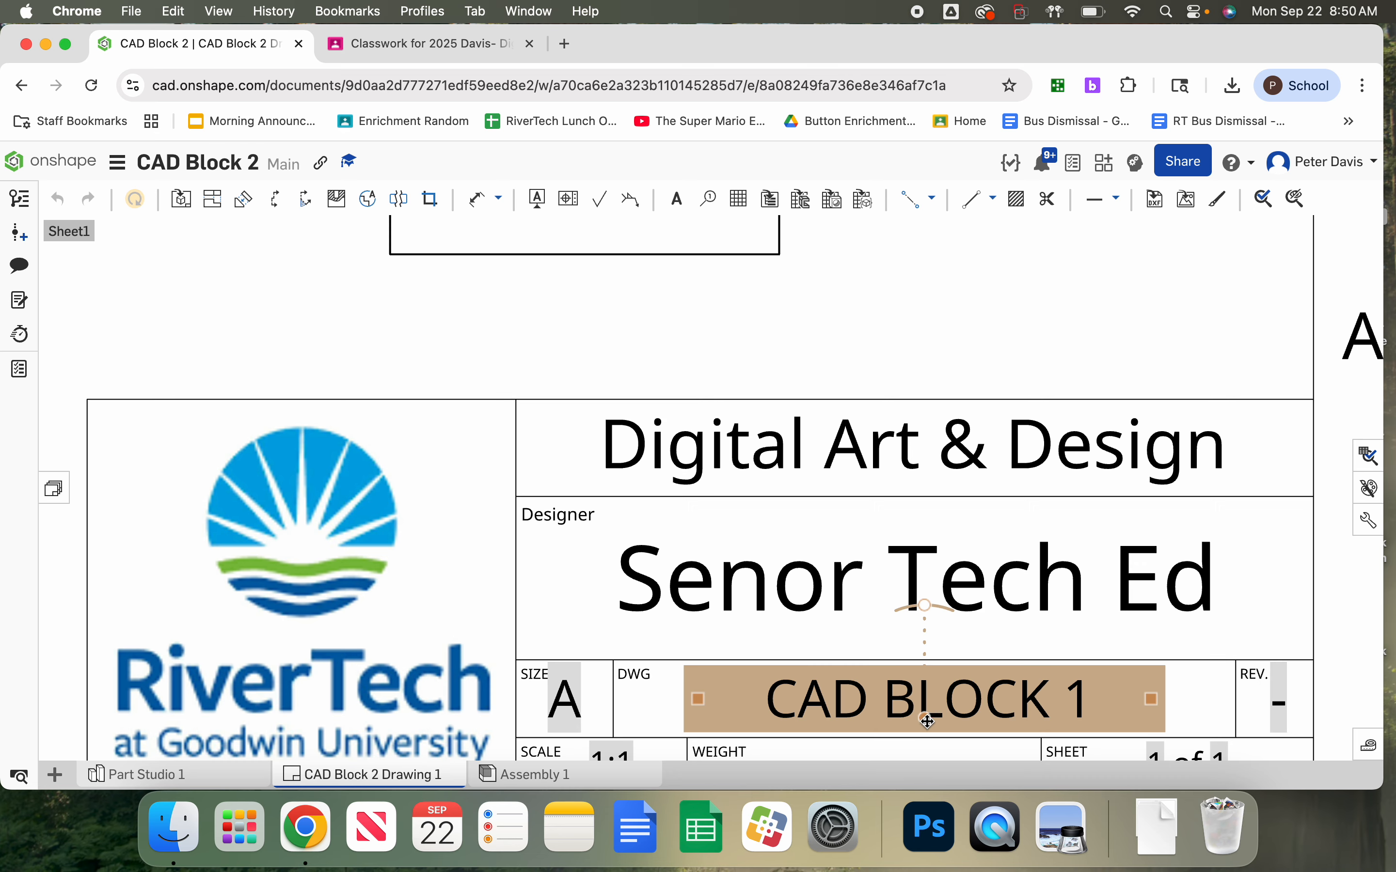
mouse_move(927, 721)
middle_mouse_down()
mouse_move(831, 500)
mouse_move(792, 578)
middle_mouse_up()
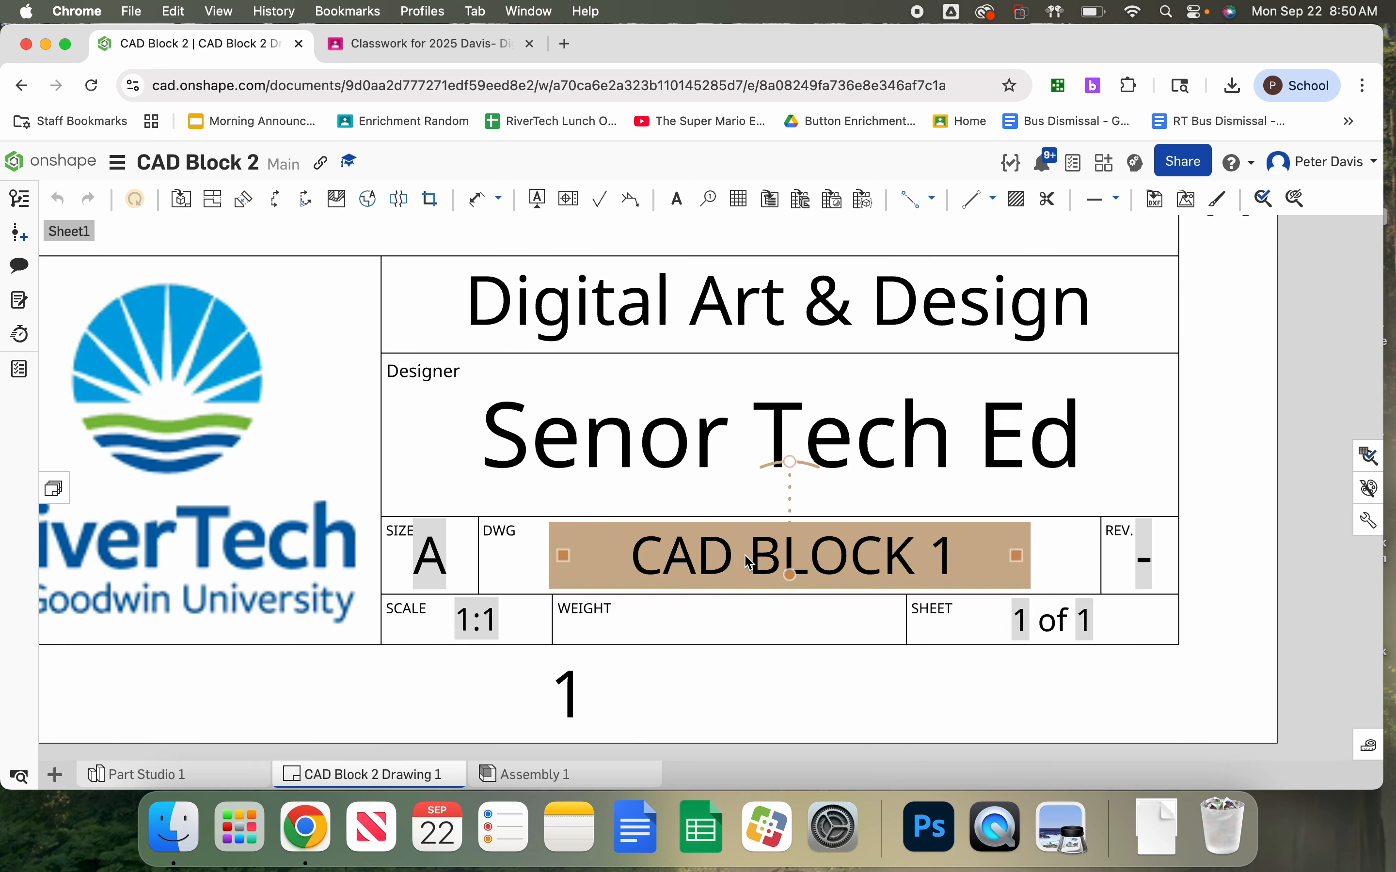
double_click(777, 557)
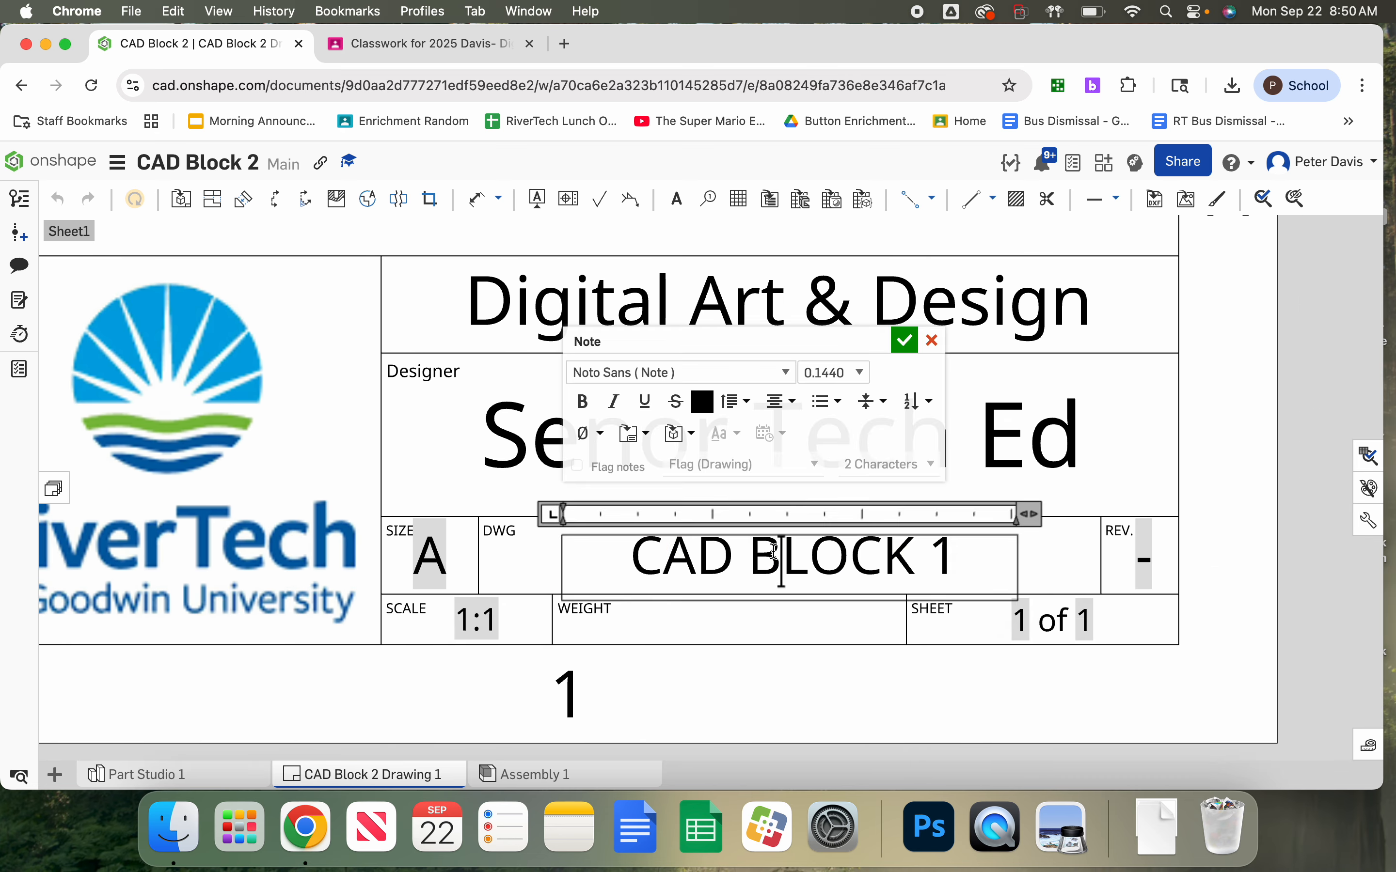
key("super+a")
left_click(937, 571)
left_click_drag(938, 572, 955, 571)
type("2")
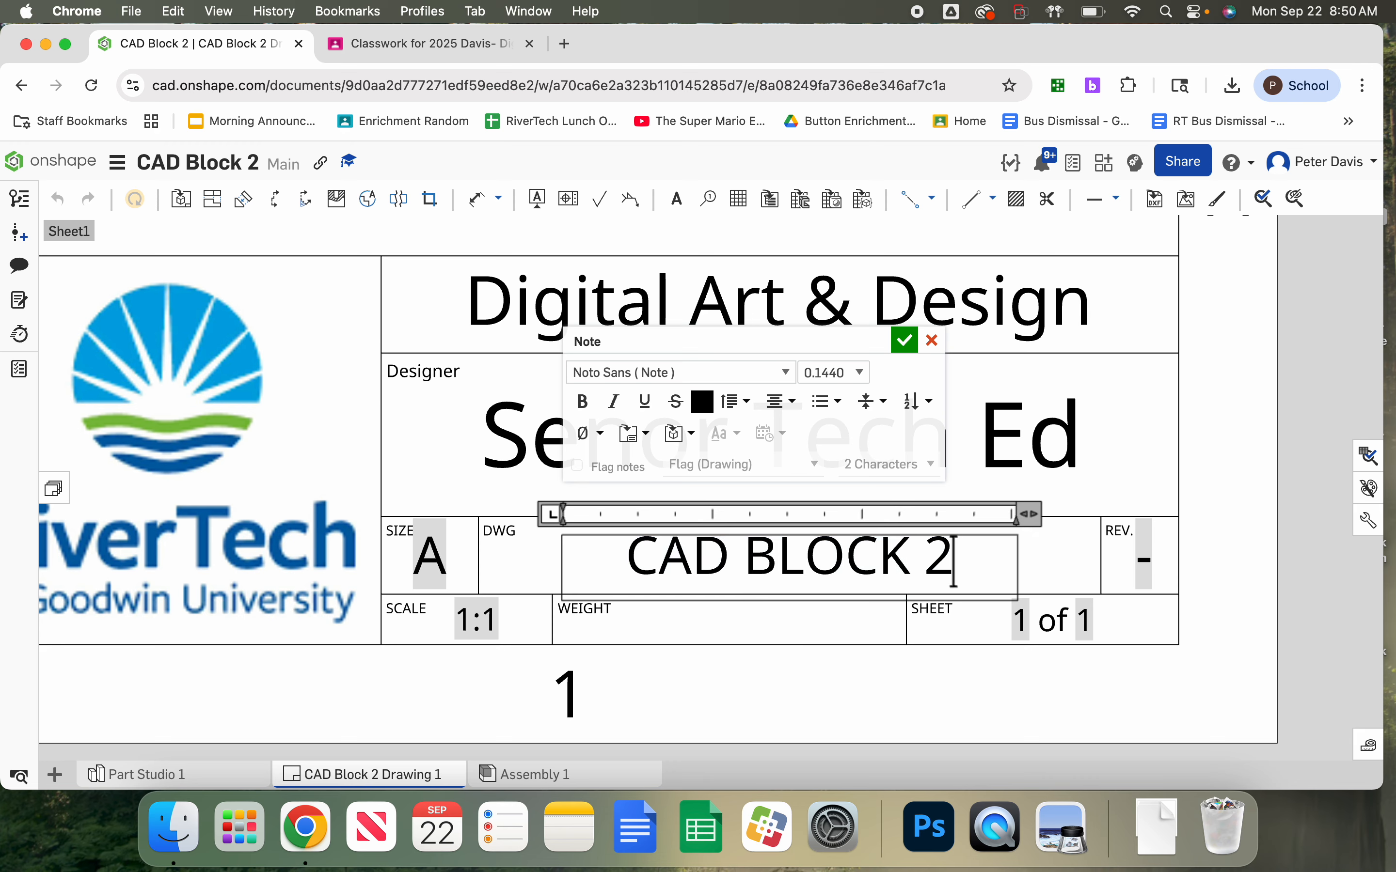
scroll(960, 571, "down", 6)
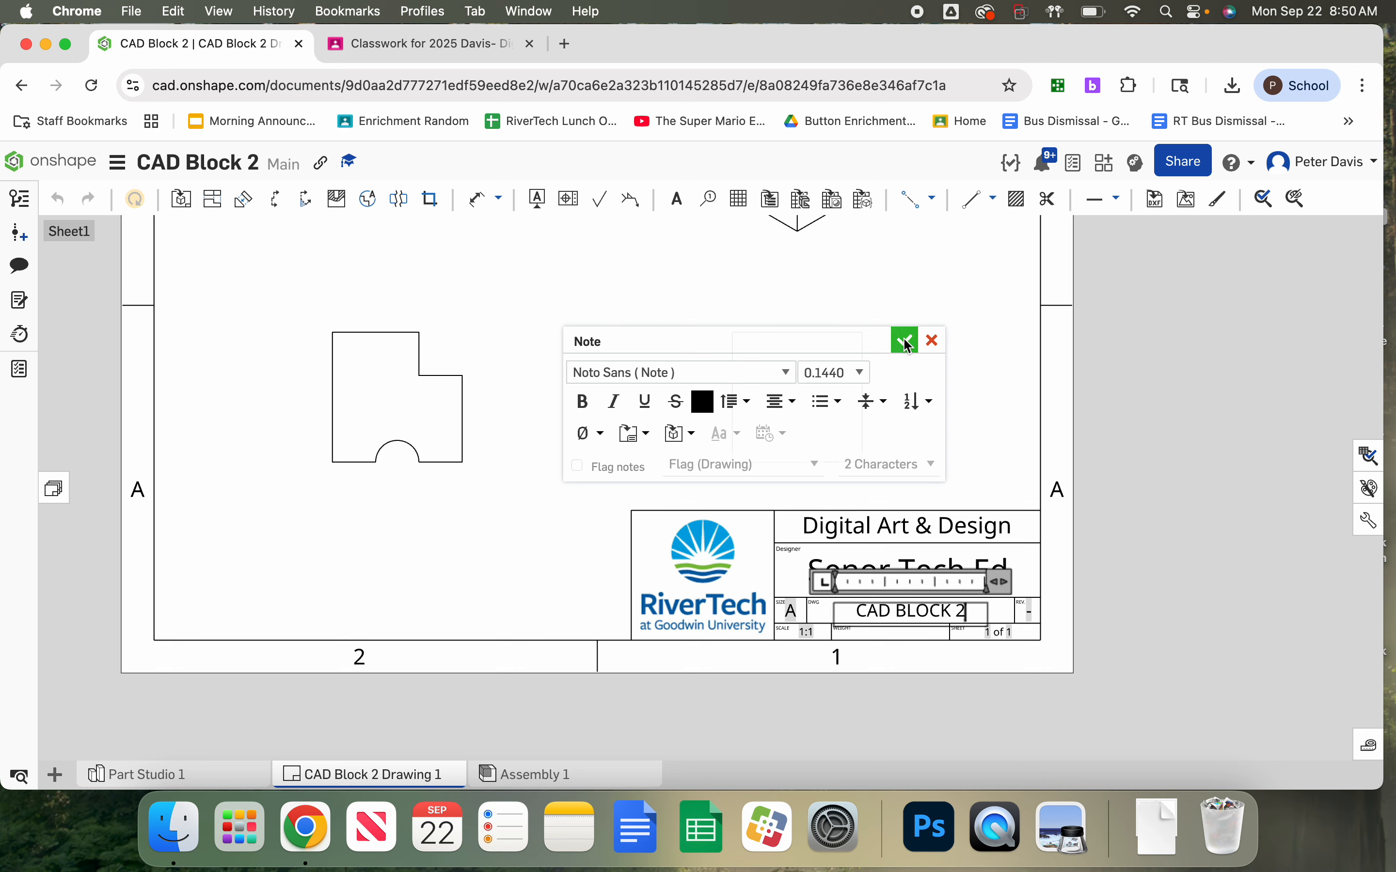
left_click(907, 342)
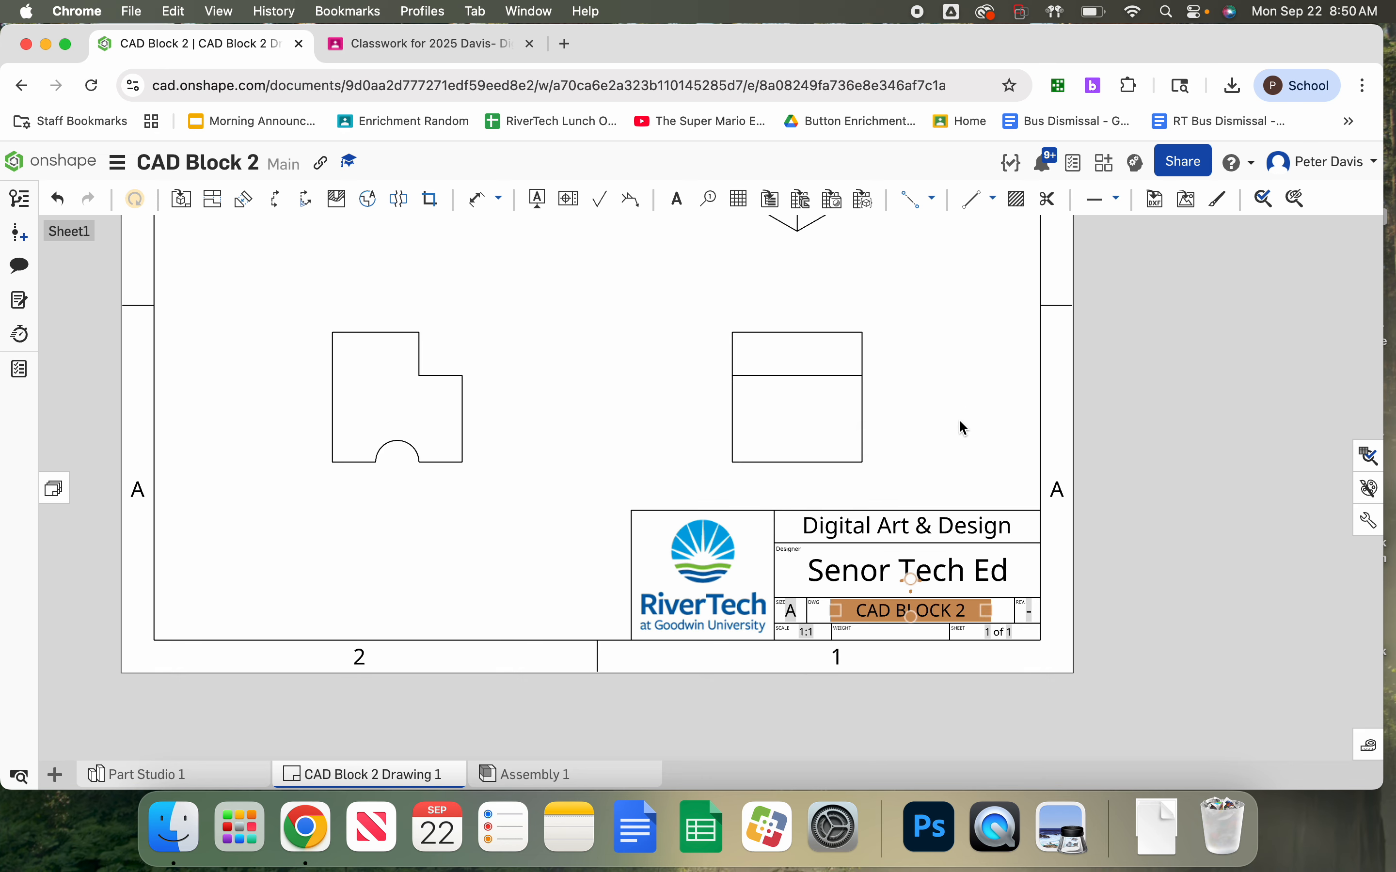
left_click(1180, 493)
Dimension the front view's overall height to the right of the view and its overall width above it
scroll(1202, 580, "down", 6)
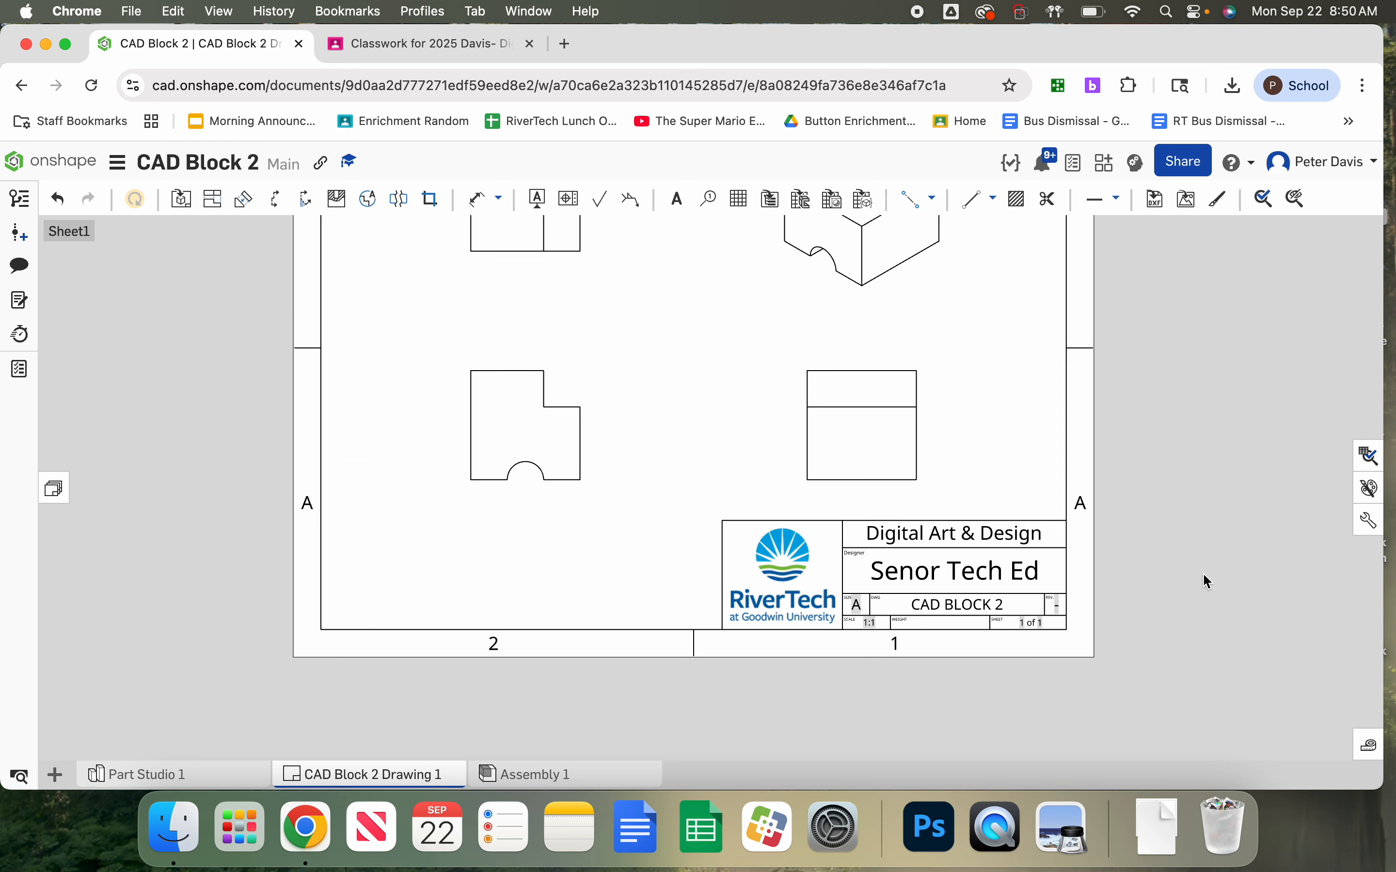
scroll(900, 663, "down", 3)
scroll(832, 284, "up", 2)
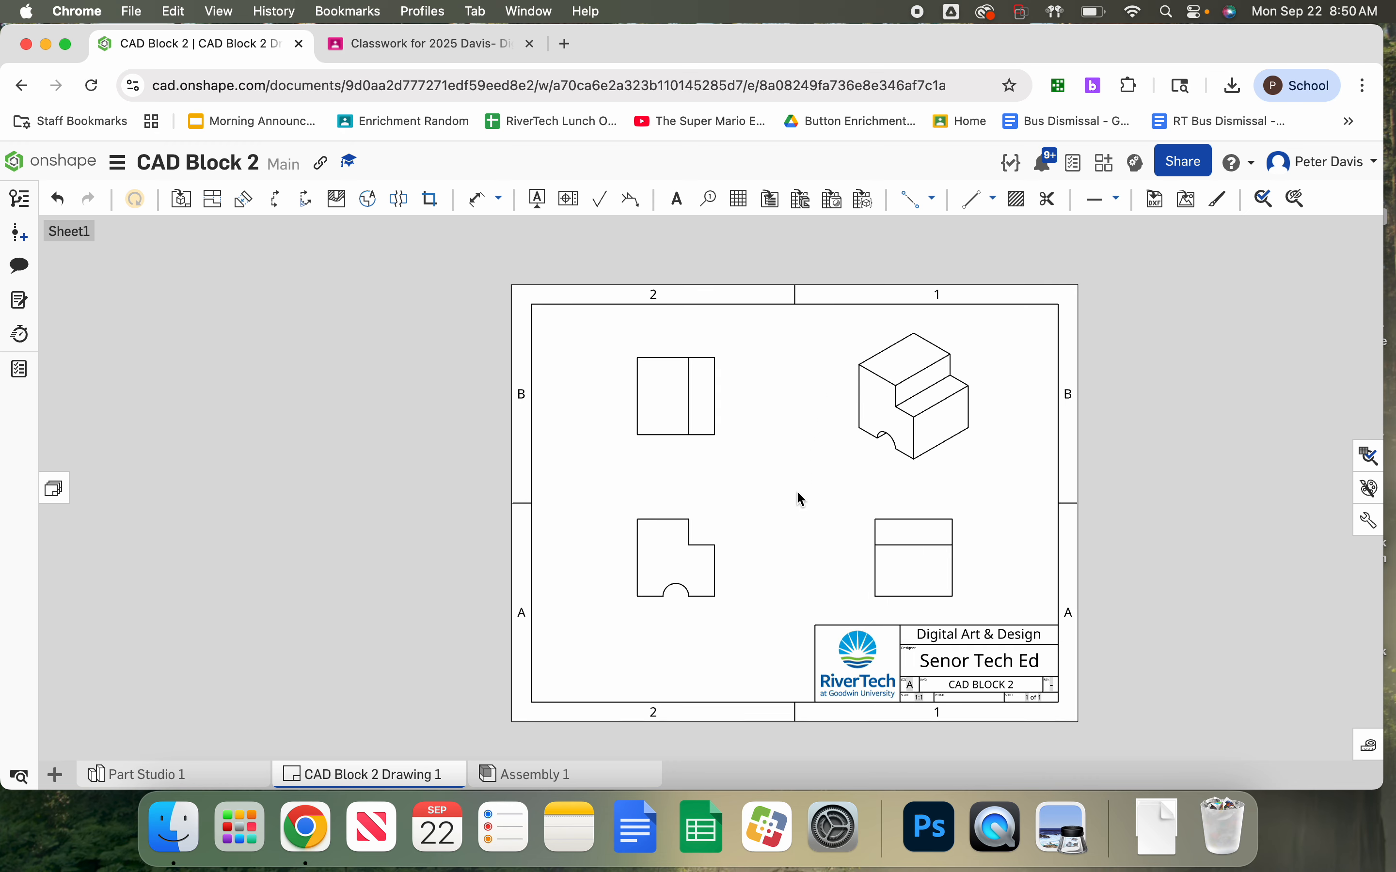
scroll(837, 602, "up", 2)
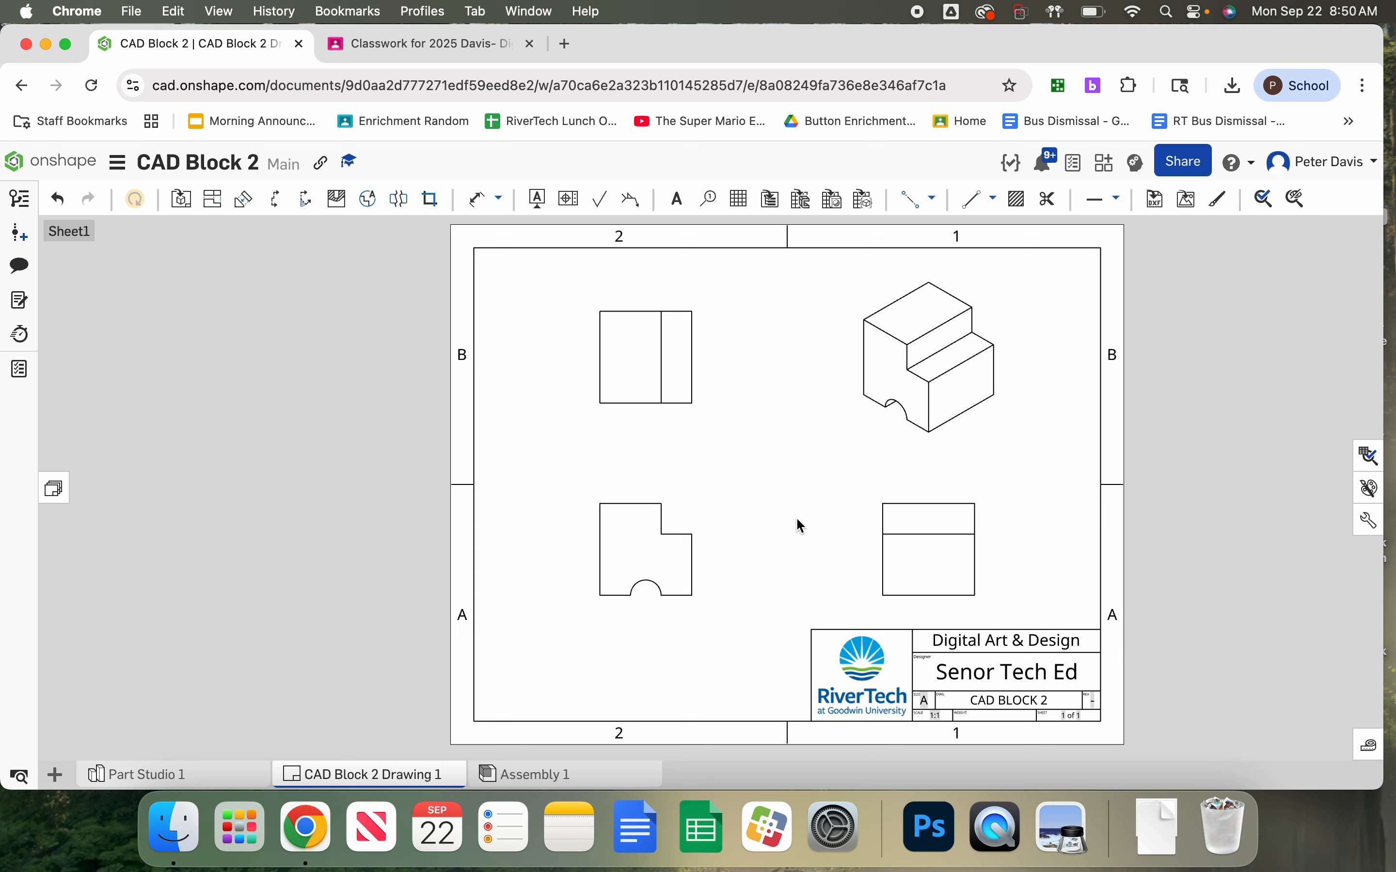
left_click(477, 200)
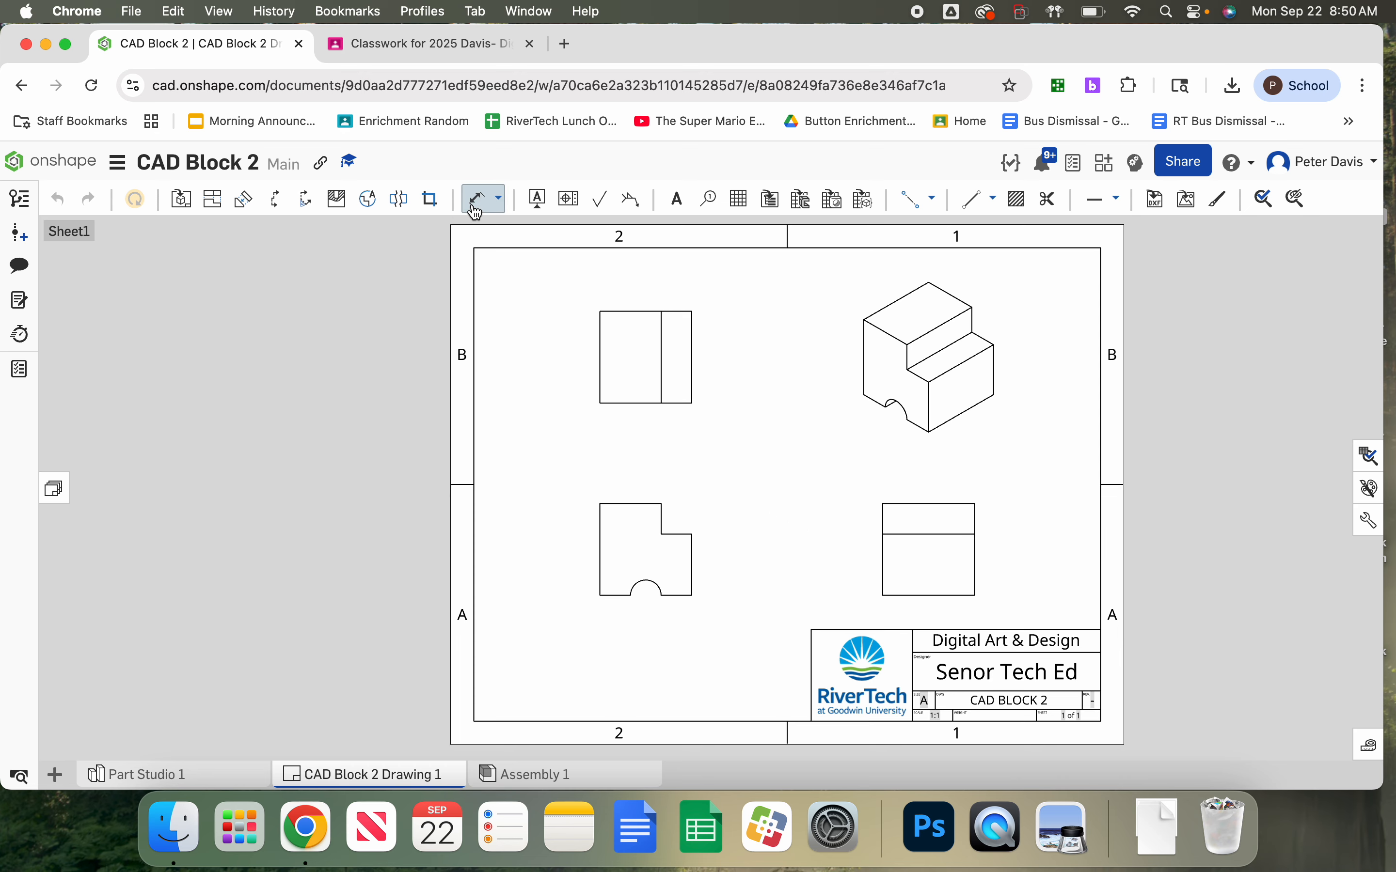
left_click(692, 596)
left_click(661, 504)
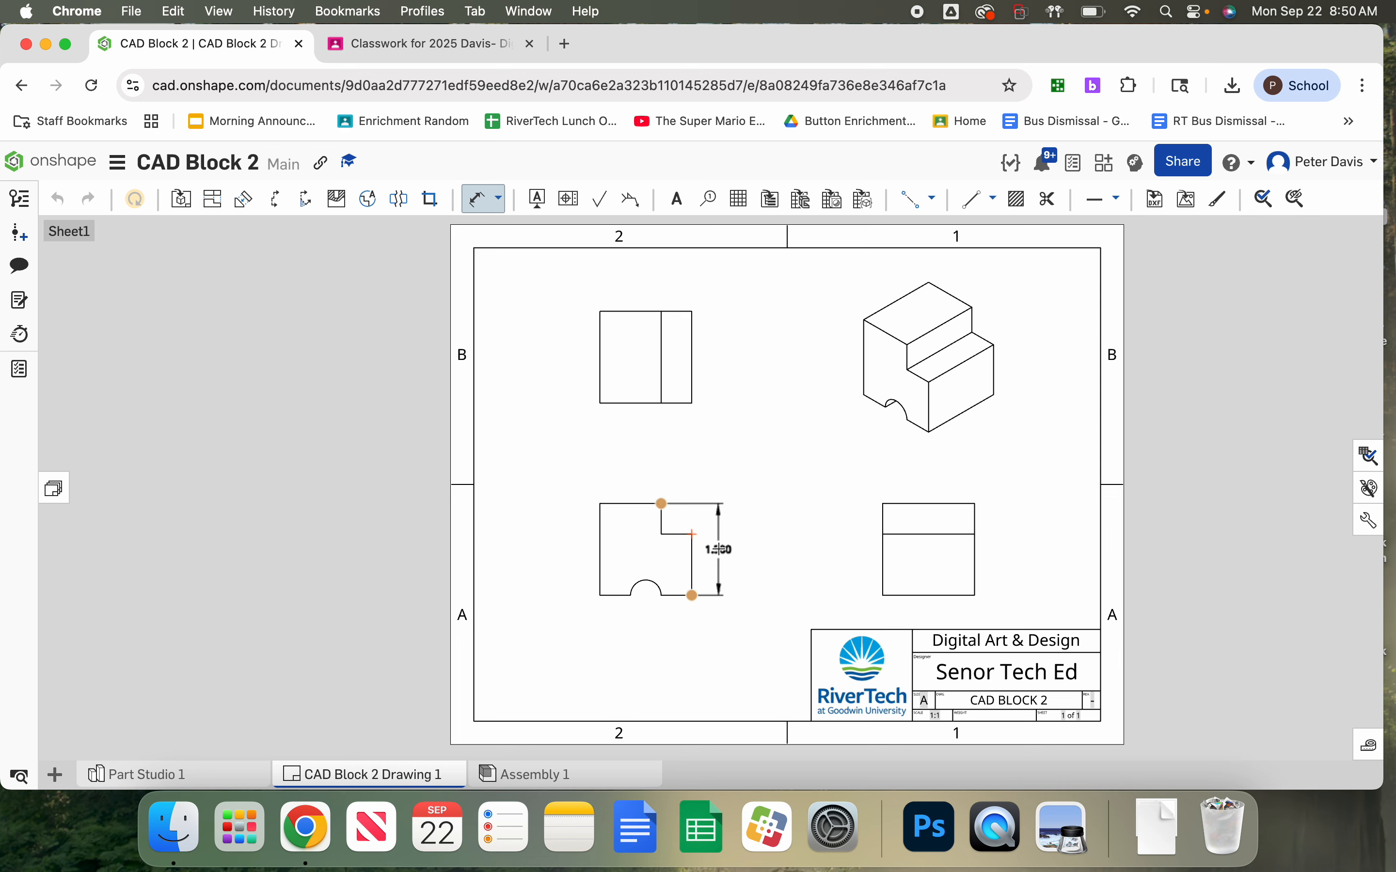
left_click(719, 550)
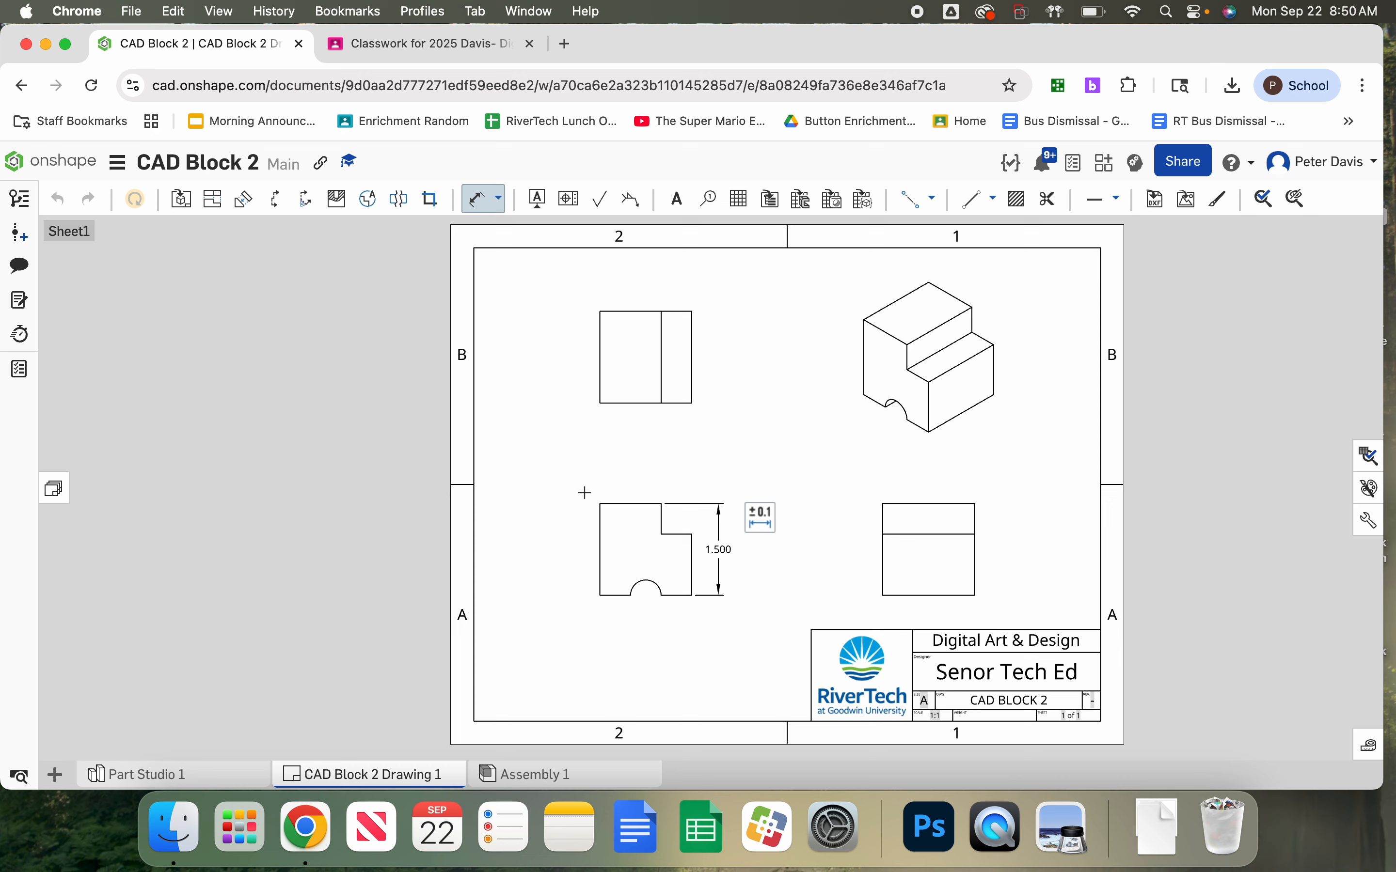
left_click(600, 504)
left_click(692, 534)
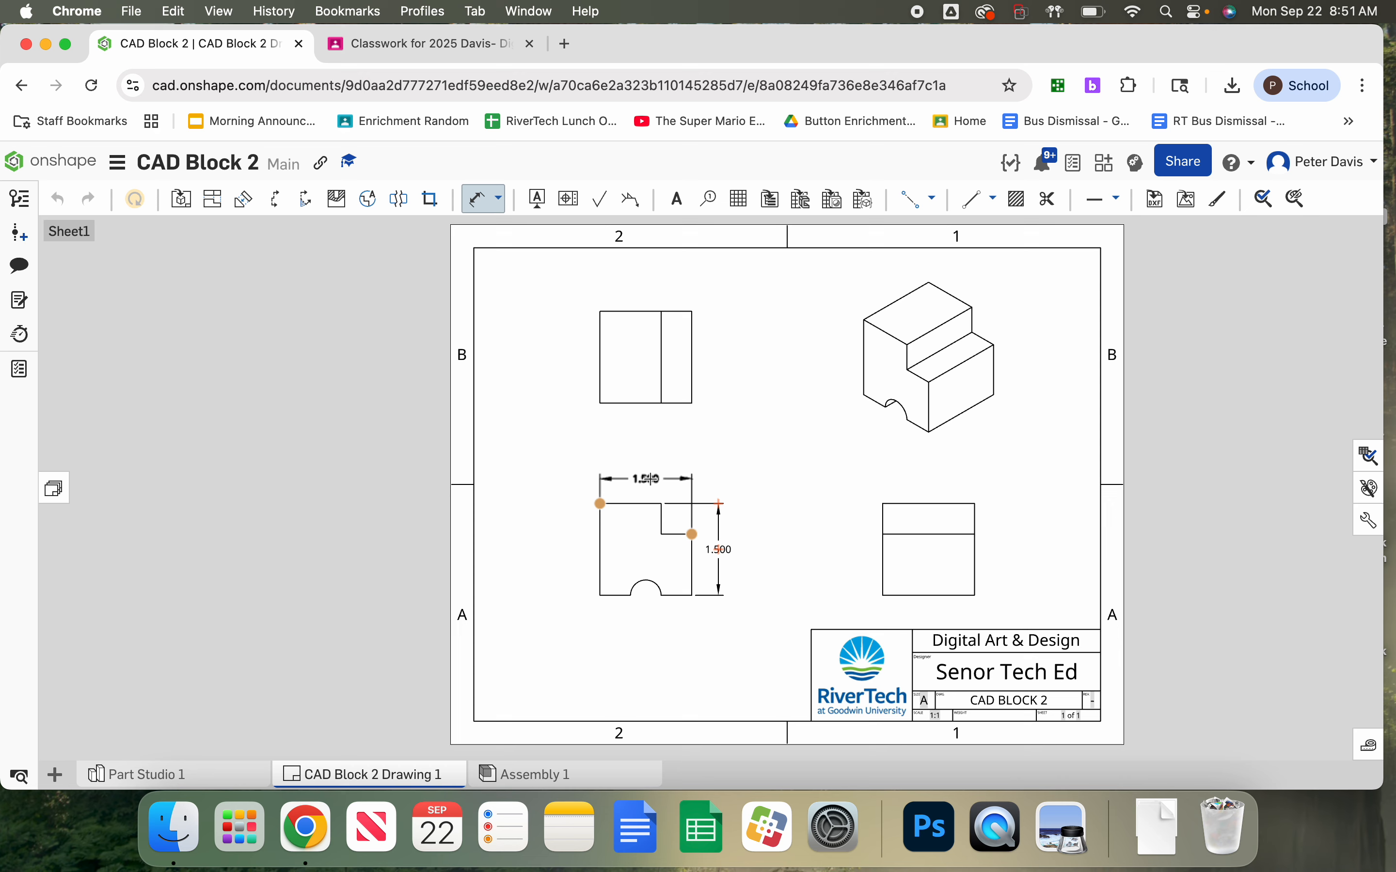
left_click(649, 478)
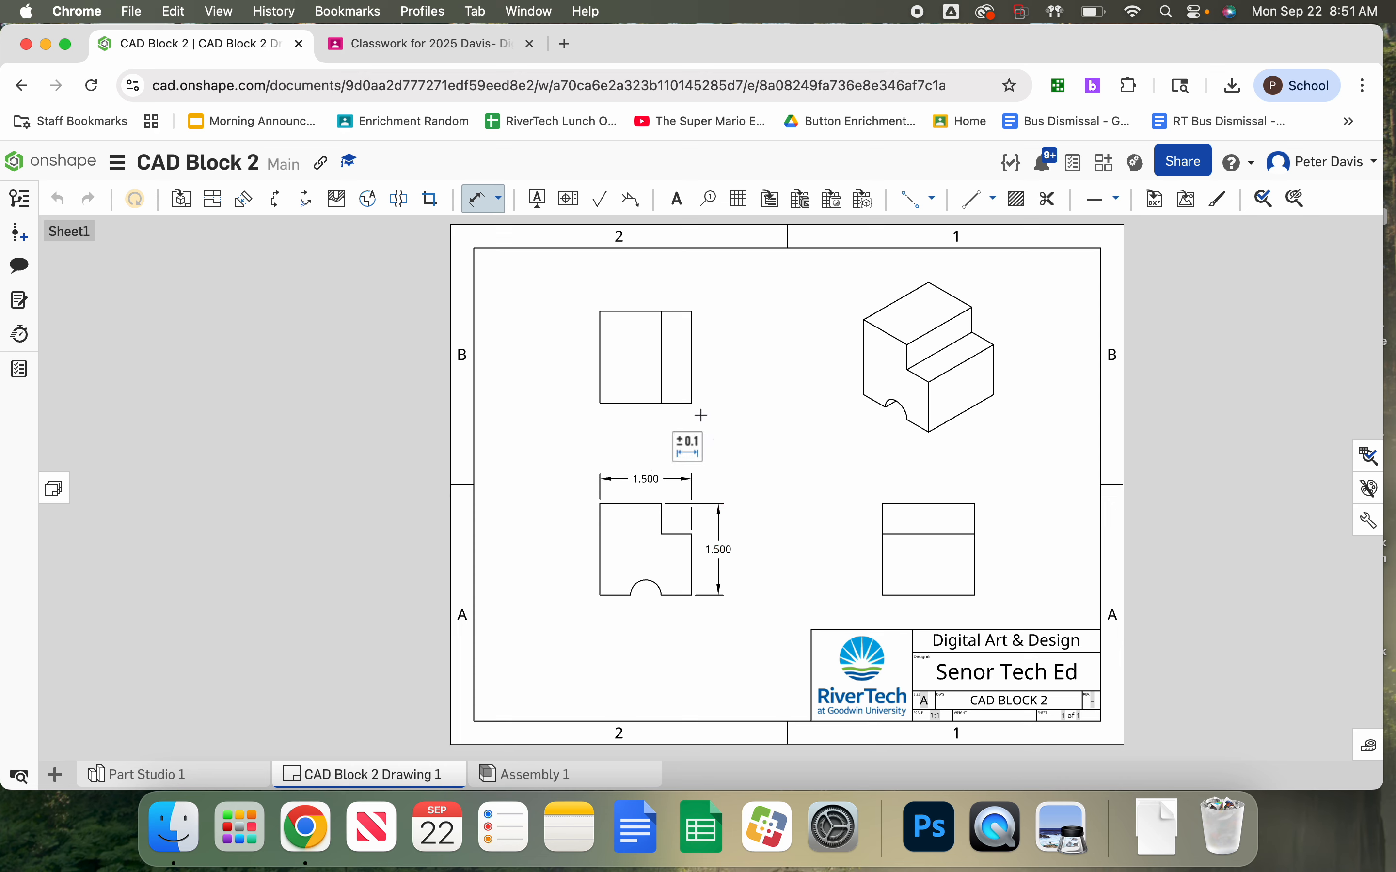
Dimension the top view's overall depth to the right of the view and the half-circle cut's radius below the front view
left_click(692, 403)
left_click(692, 312)
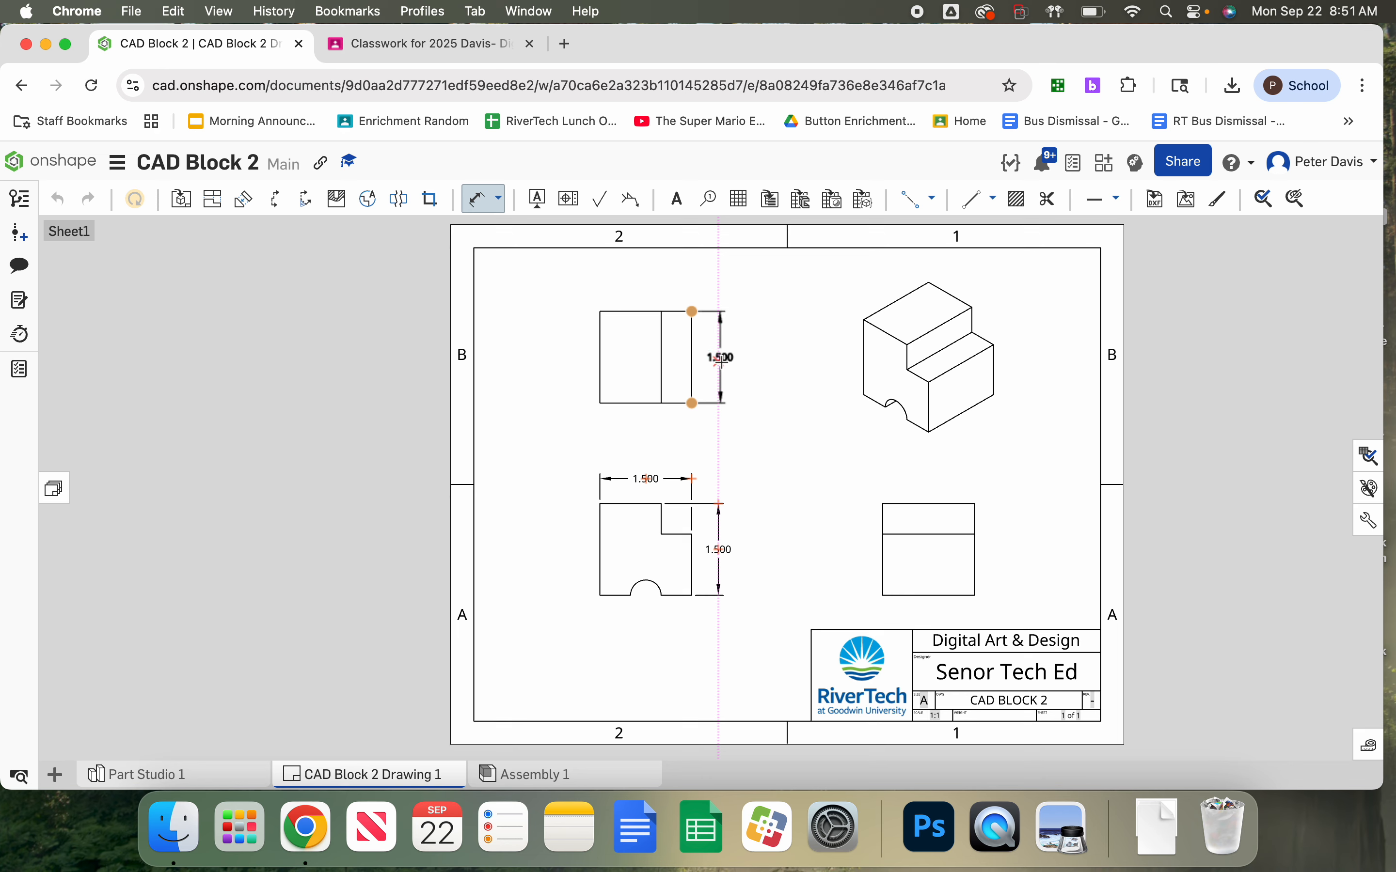
left_click(719, 363)
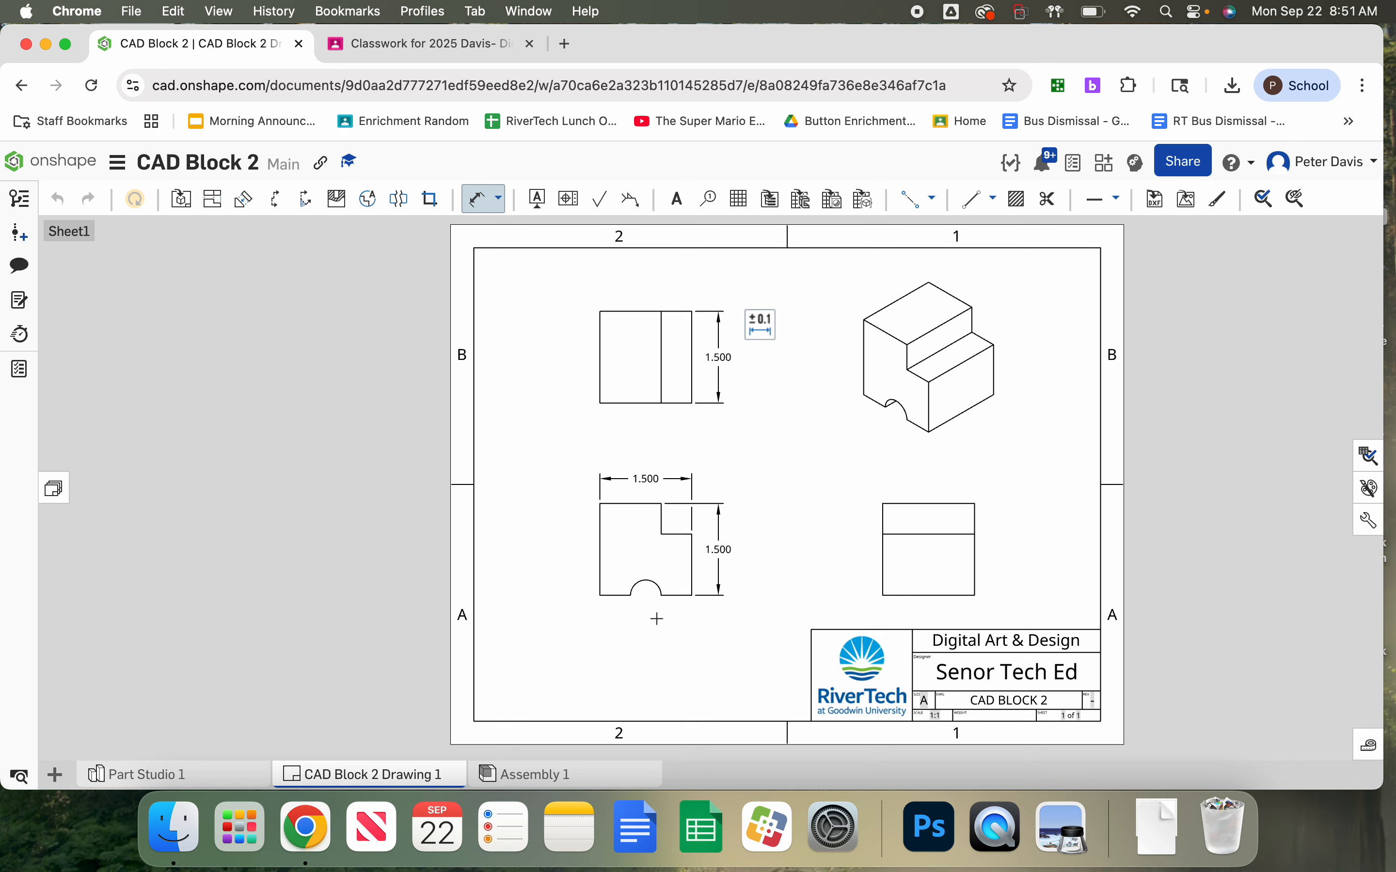
left_click(652, 587)
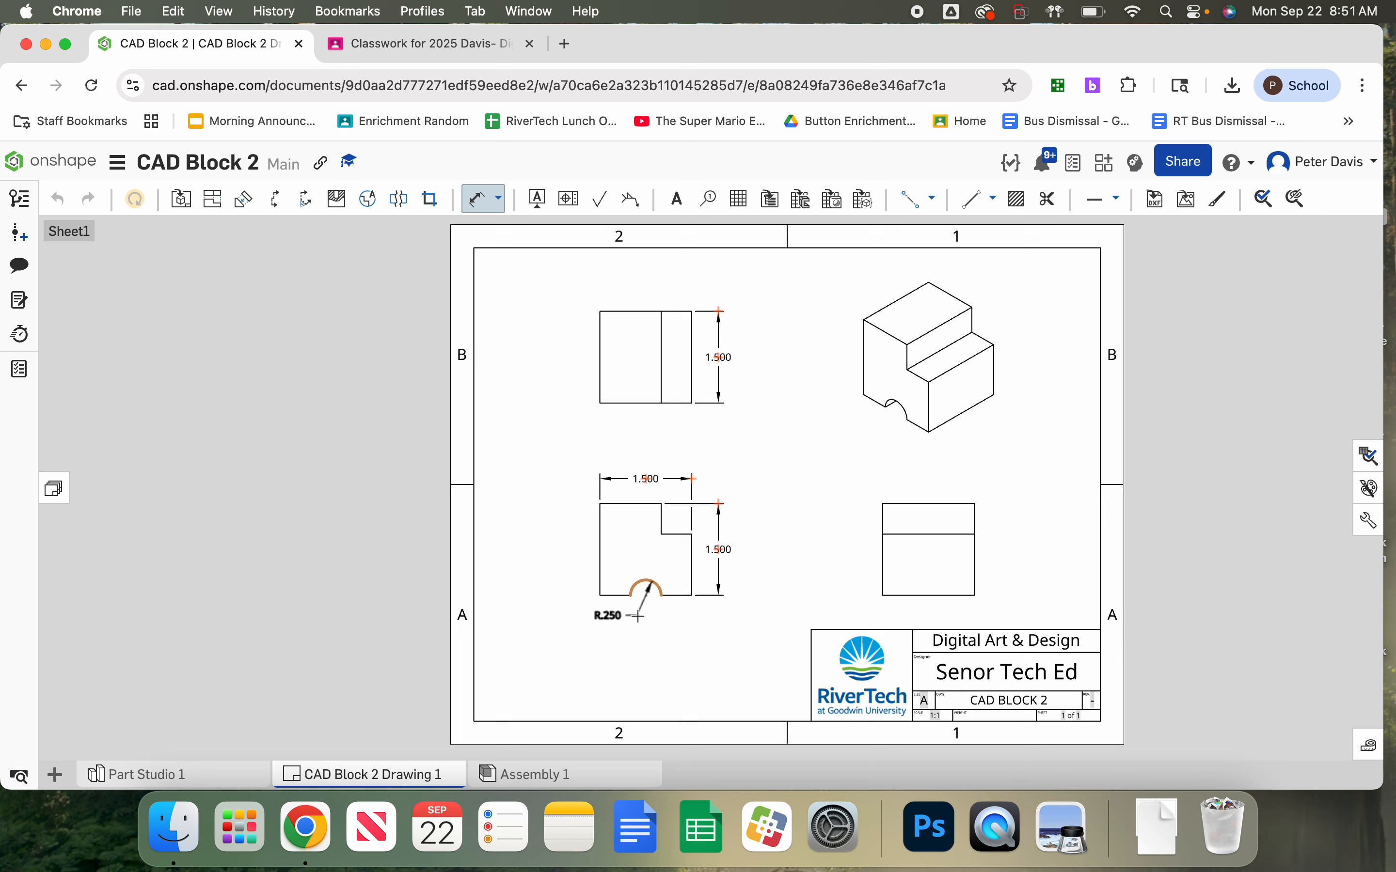
left_click(637, 616)
Dimension the notch height to the left of the right-side view and the notch width below the top view
left_click(882, 533)
left_click(883, 503)
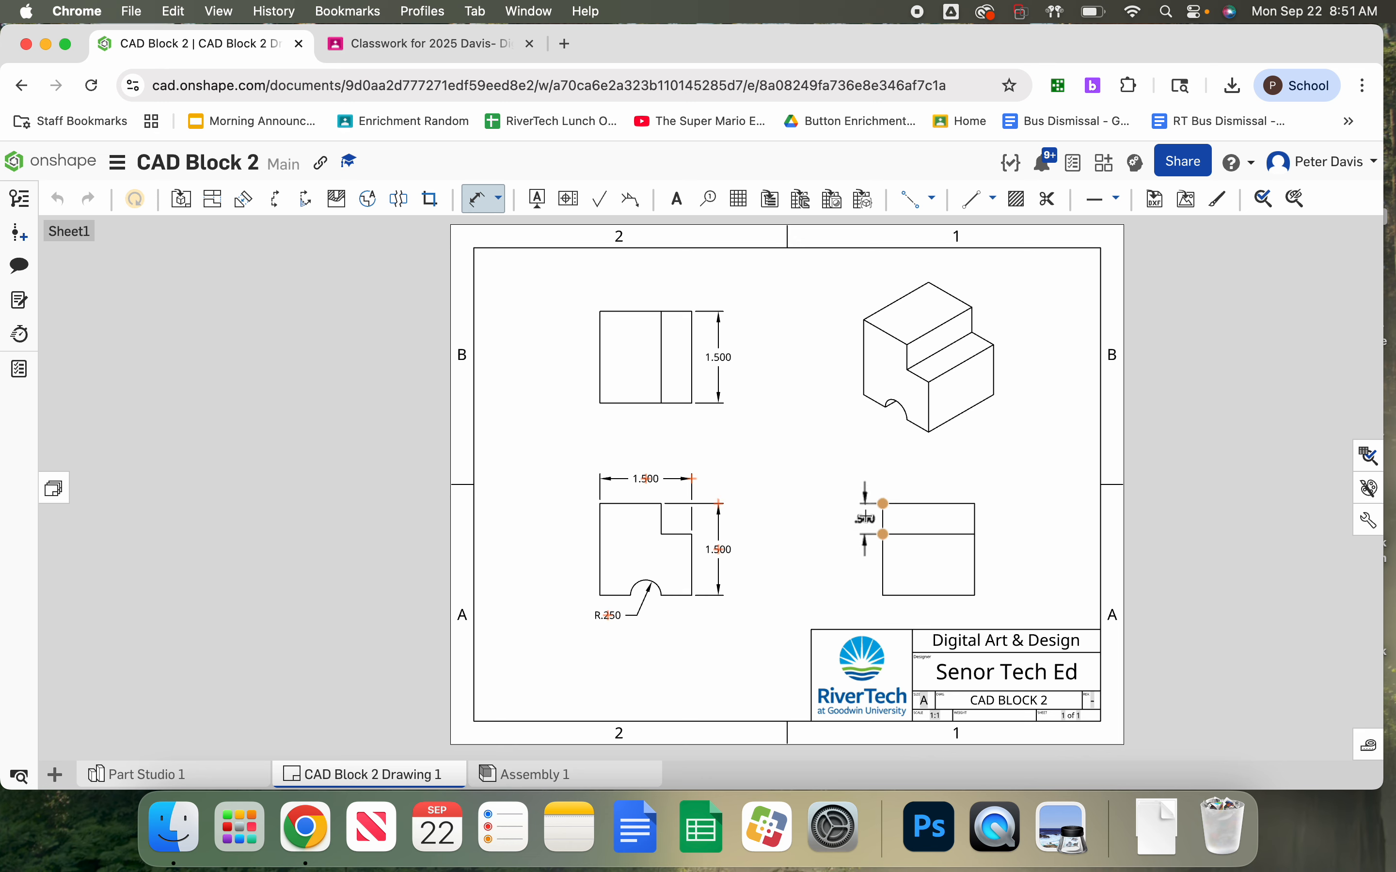
left_click(866, 518)
left_click(661, 403)
left_click(692, 403)
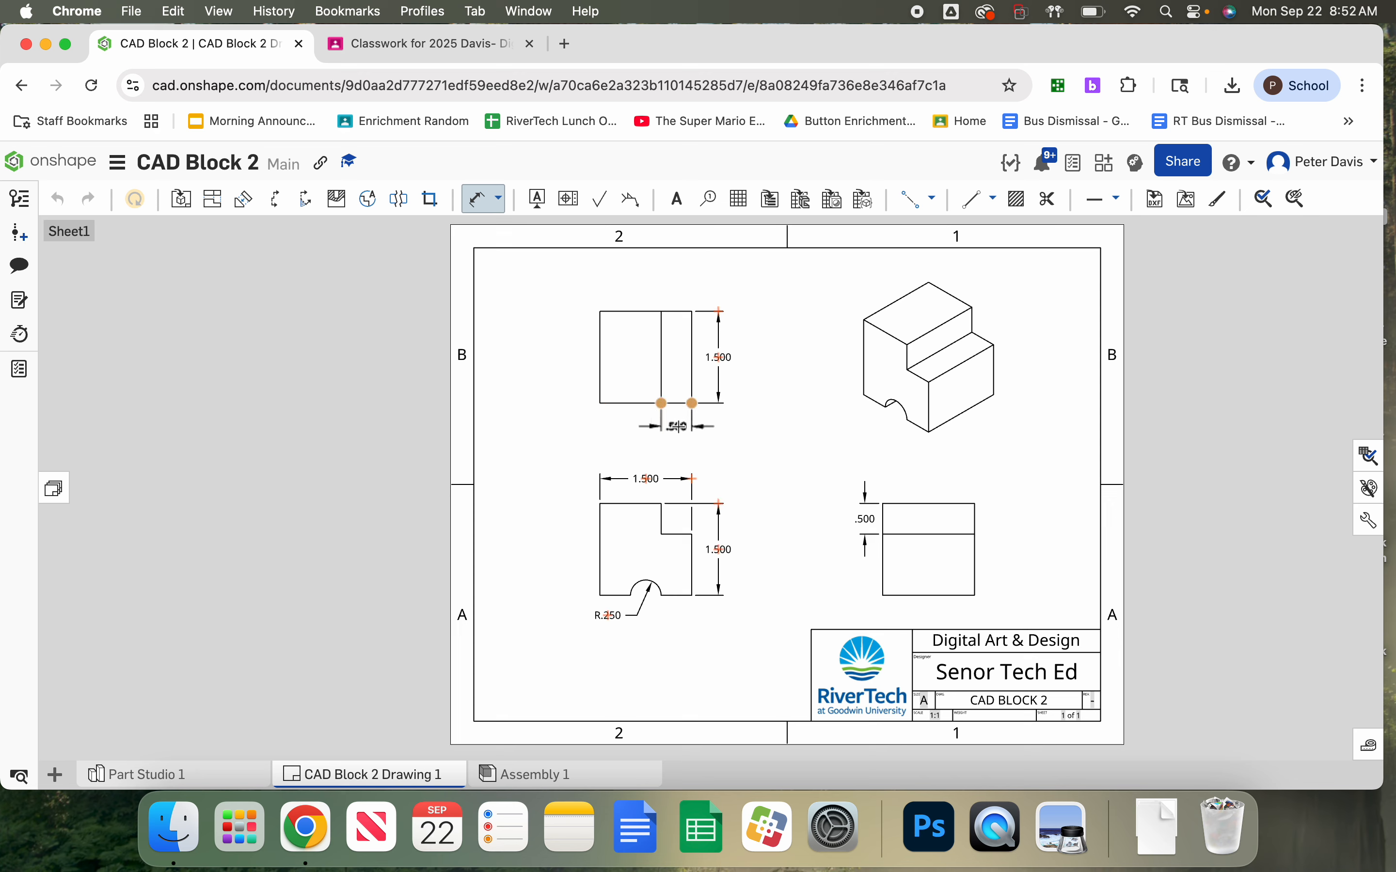
left_click(679, 427)
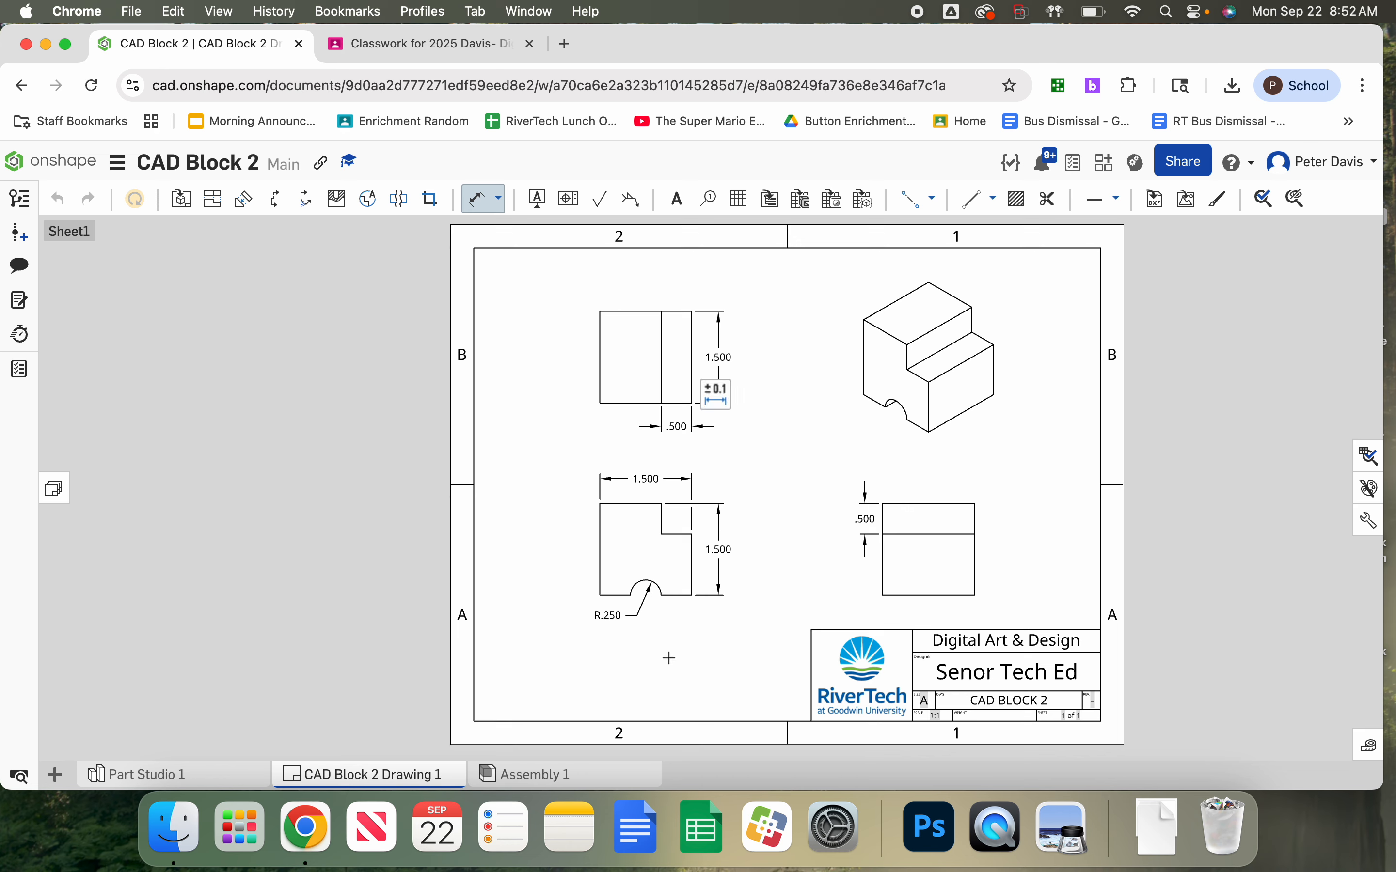
Dimension the half-circle center from the front view's lower-right corner, and align that dimension and the radius label in one row below the view
left_click(693, 596)
left_click(649, 584)
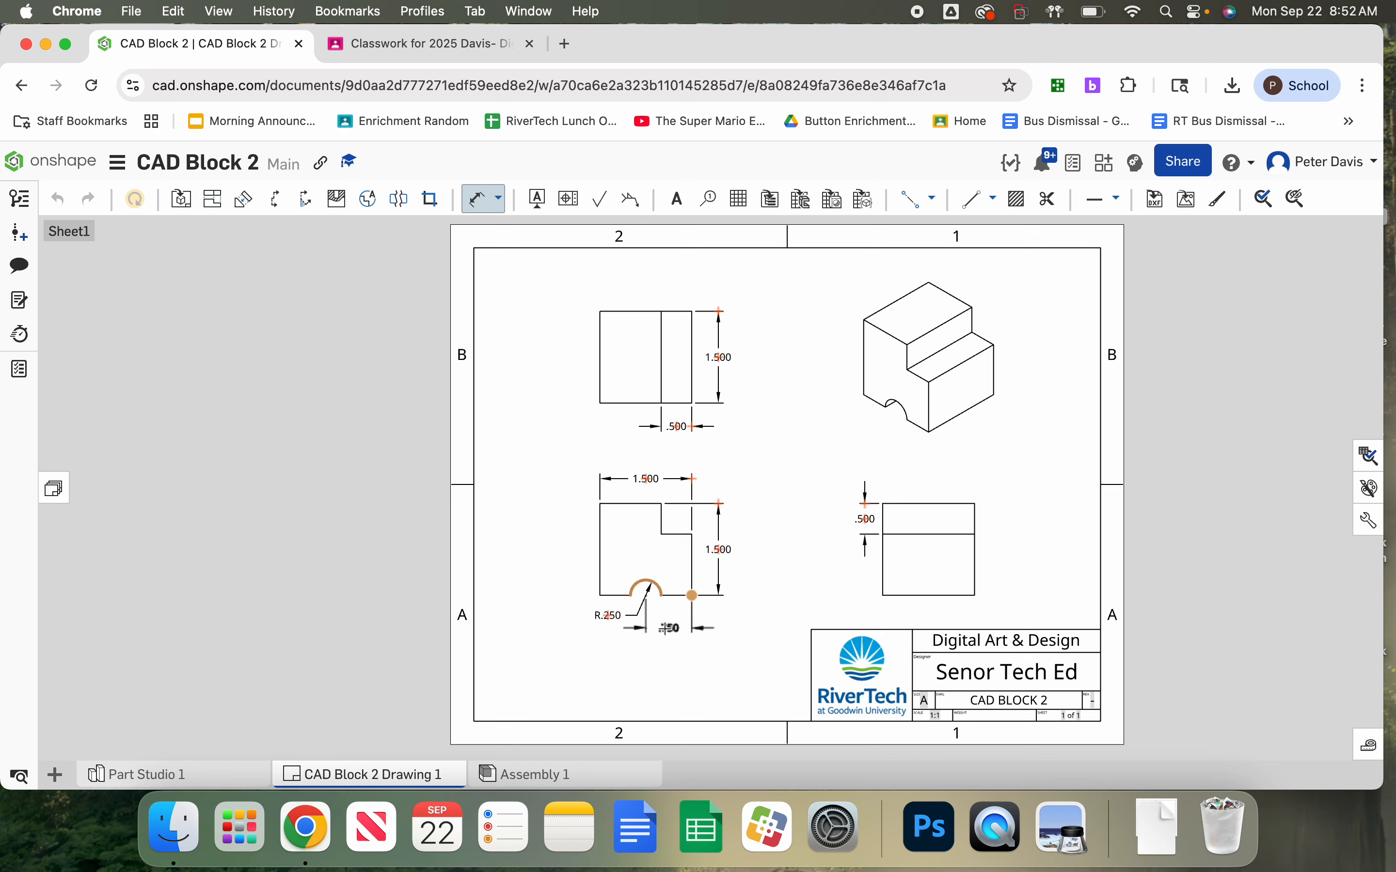
left_click(666, 628)
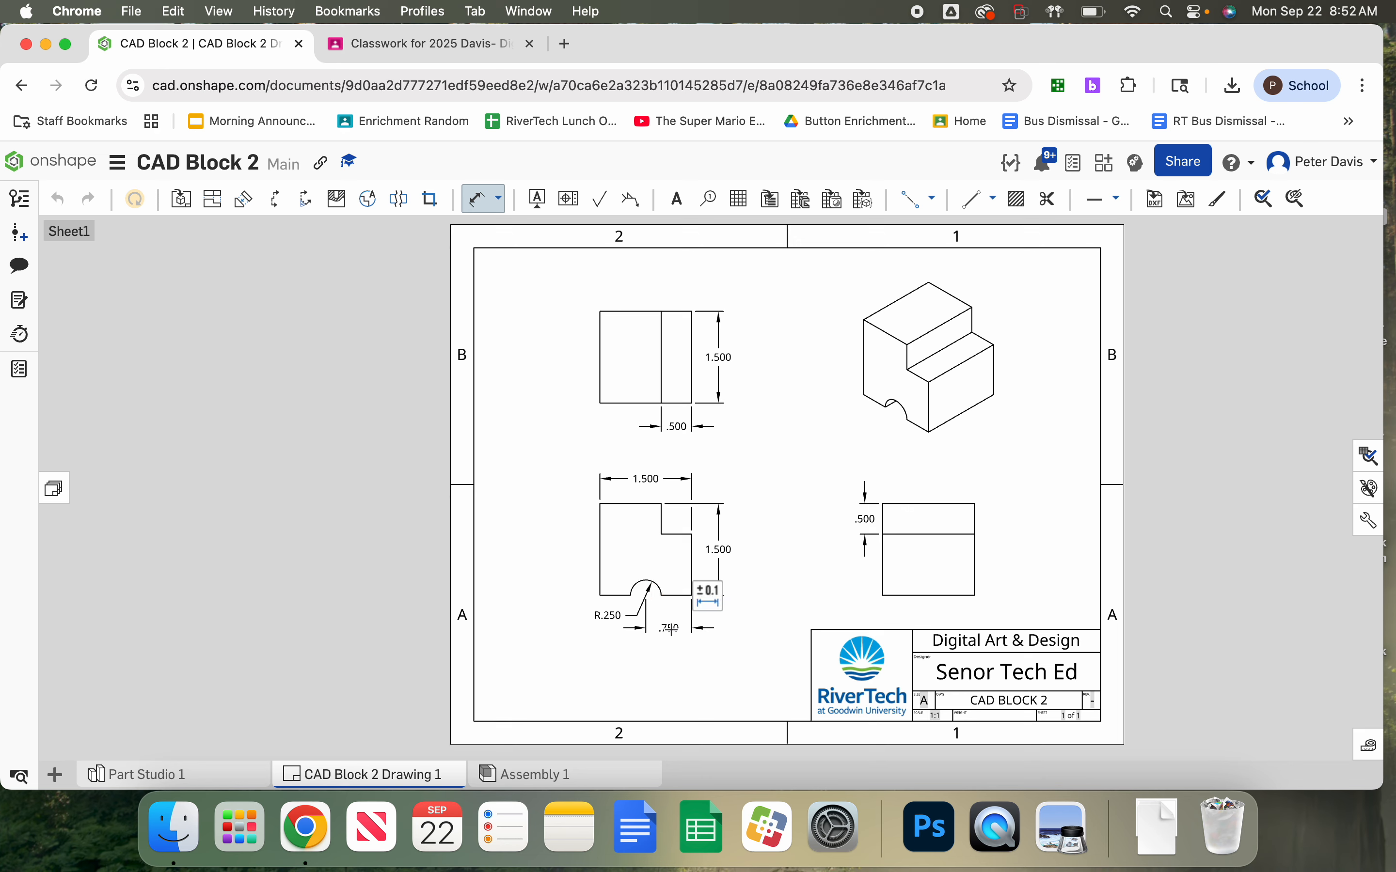
key("Escape")
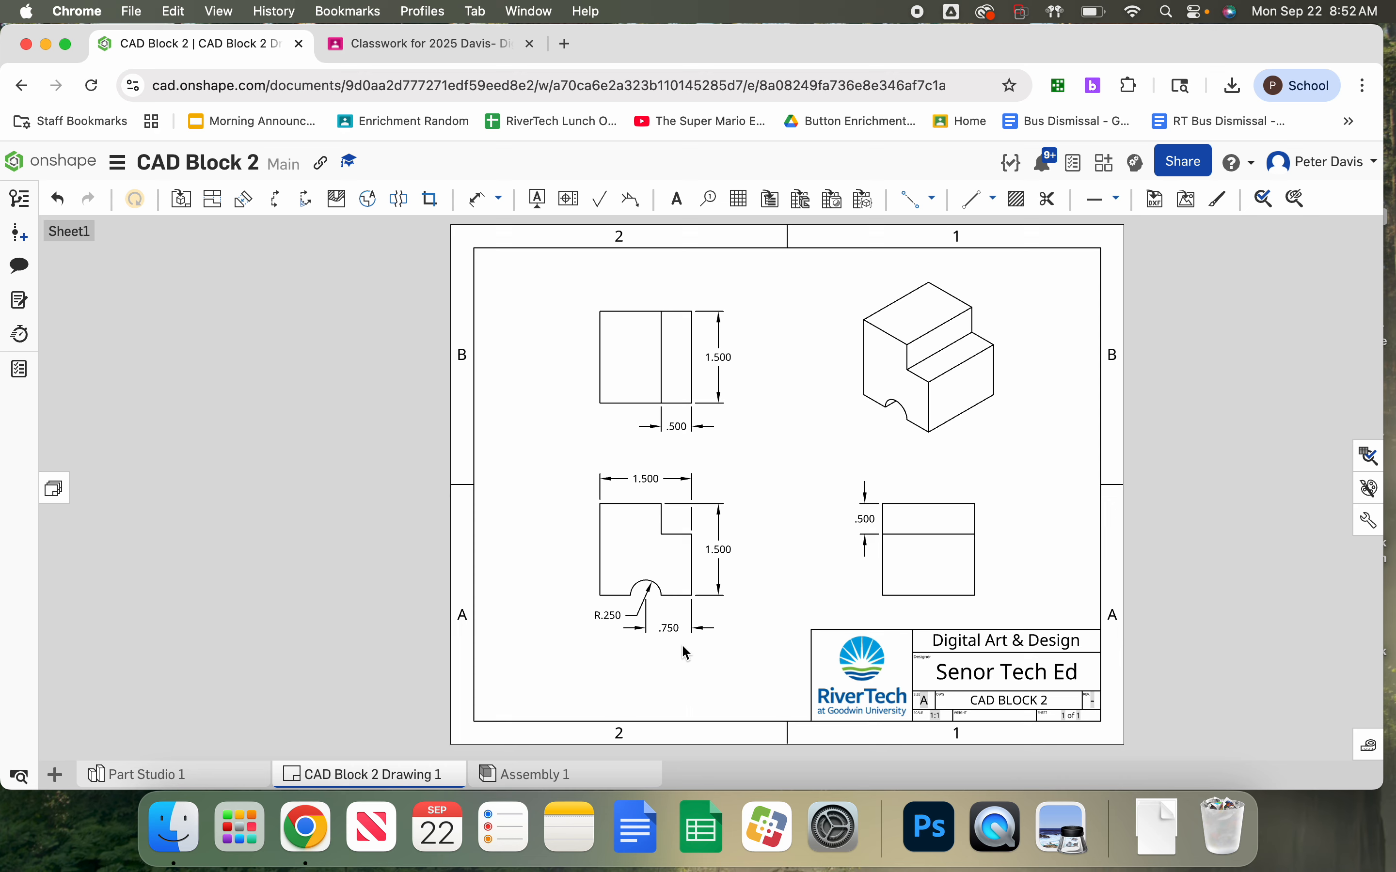
left_click_drag(676, 628, 587, 615)
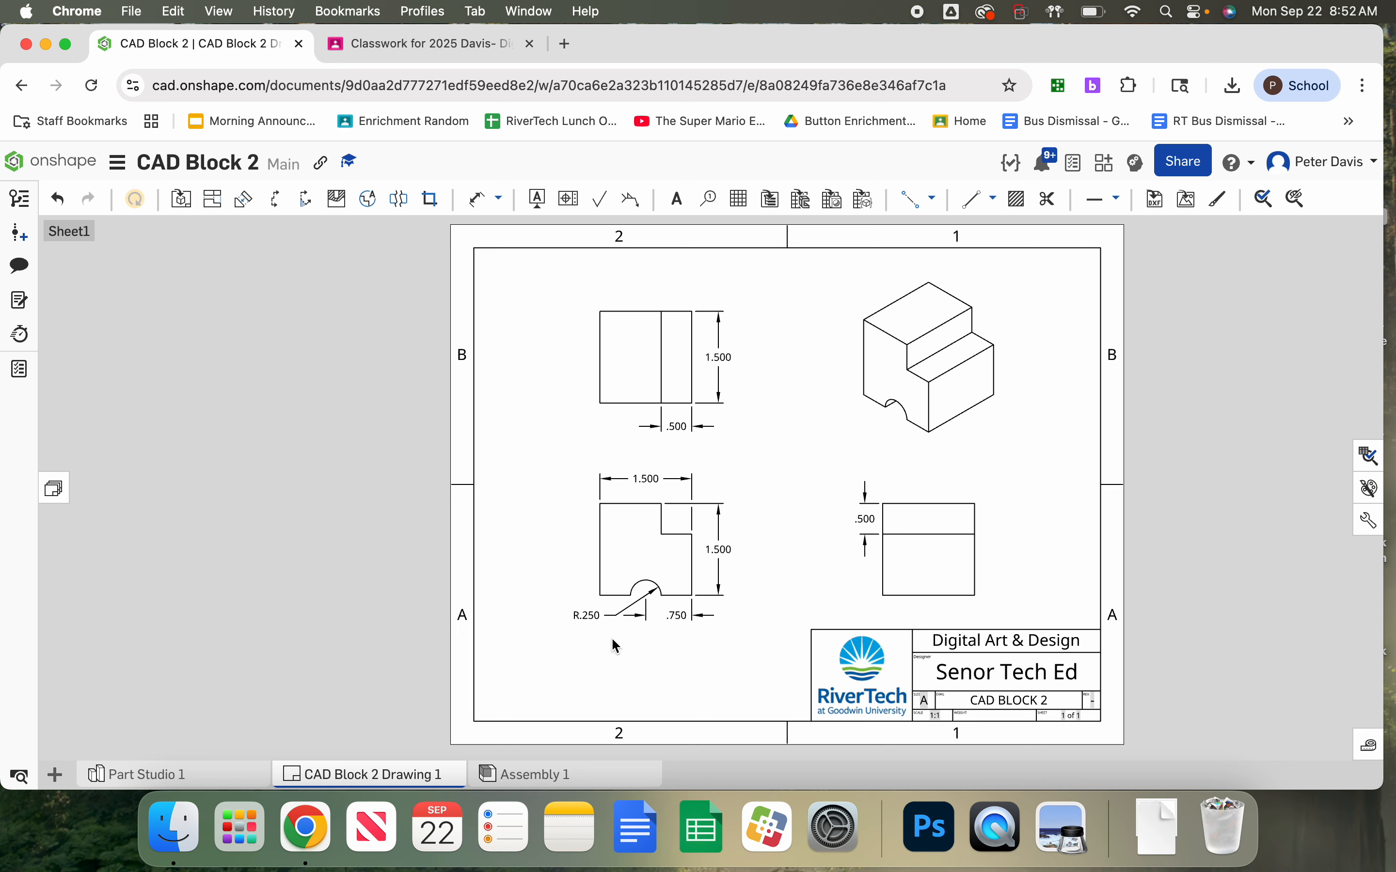